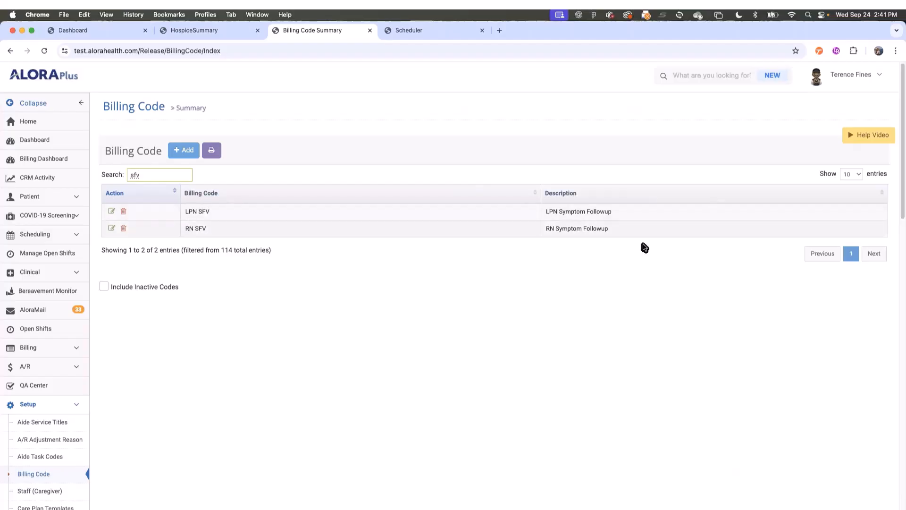
left_click(112, 230)
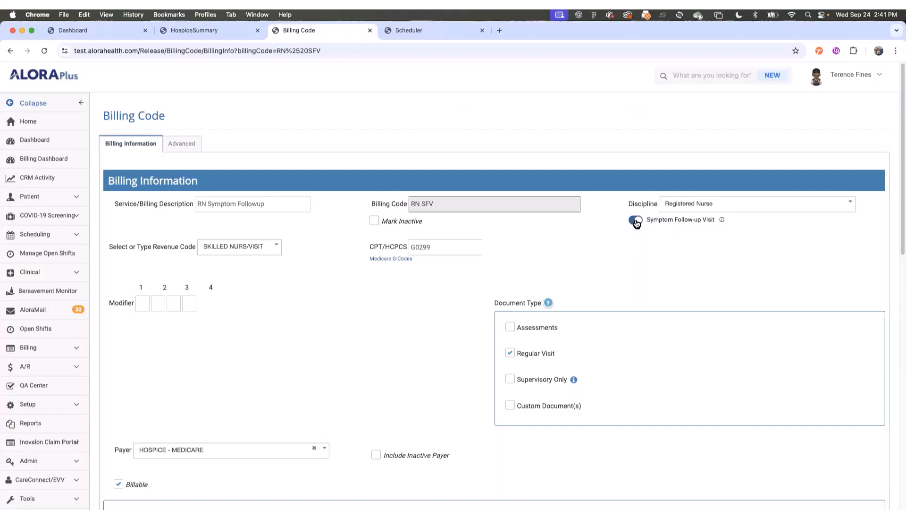
mouse_move(722, 222)
scroll(694, 415, "down", 12)
scroll(737, 439, "down", 2)
left_click(864, 451)
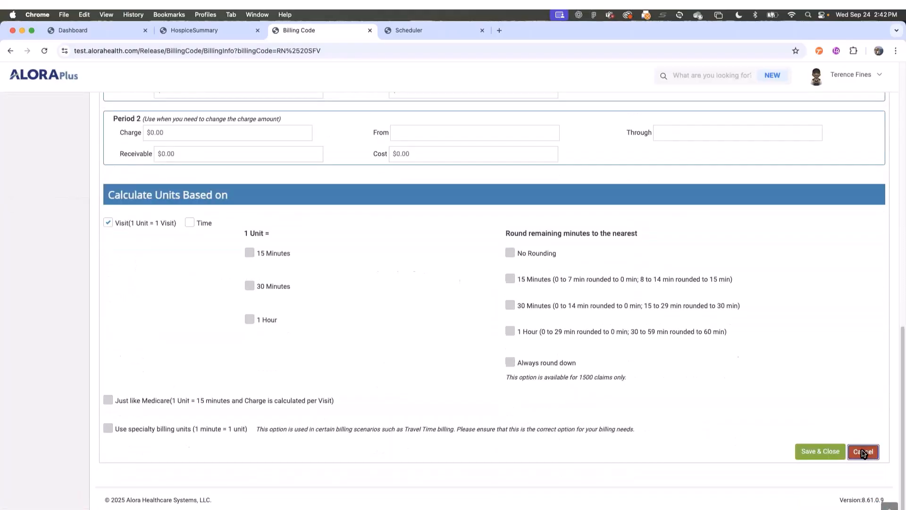
left_click(540, 143)
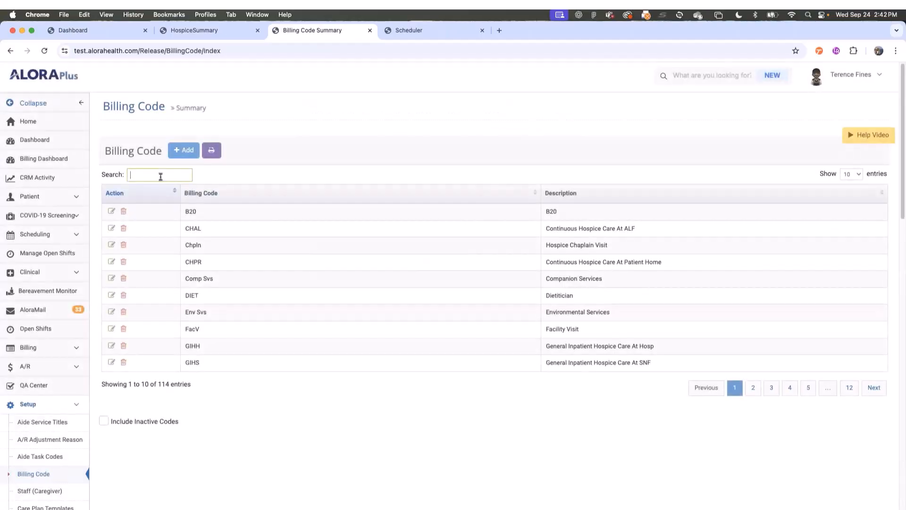
type("HUV")
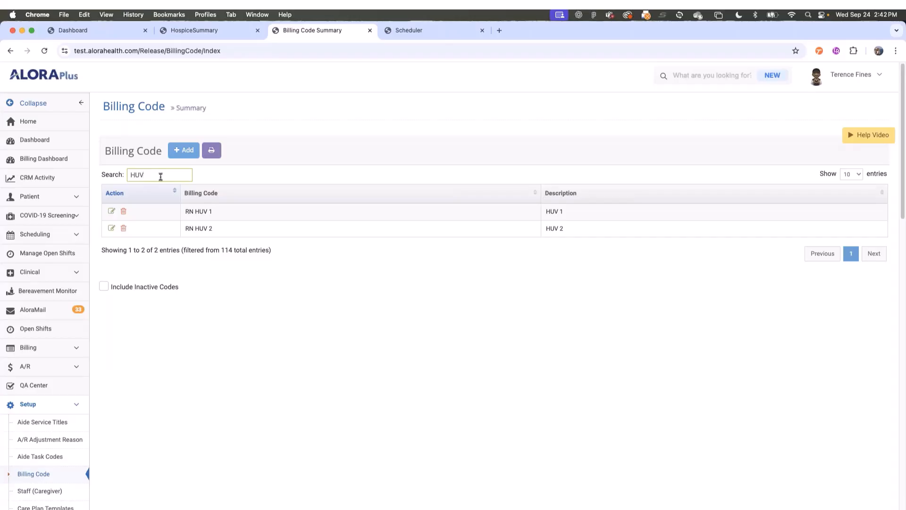
left_click(111, 211)
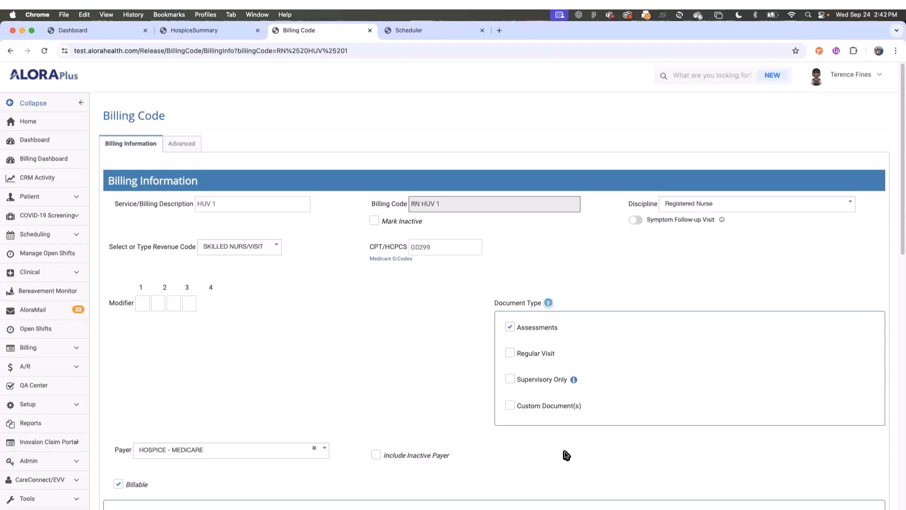
scroll(591, 461, "down", 1)
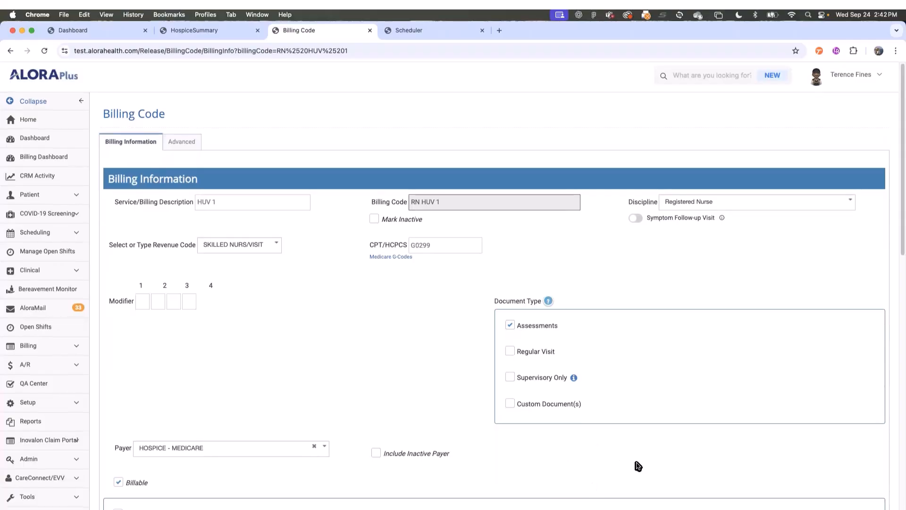
scroll(661, 463, "down", 10)
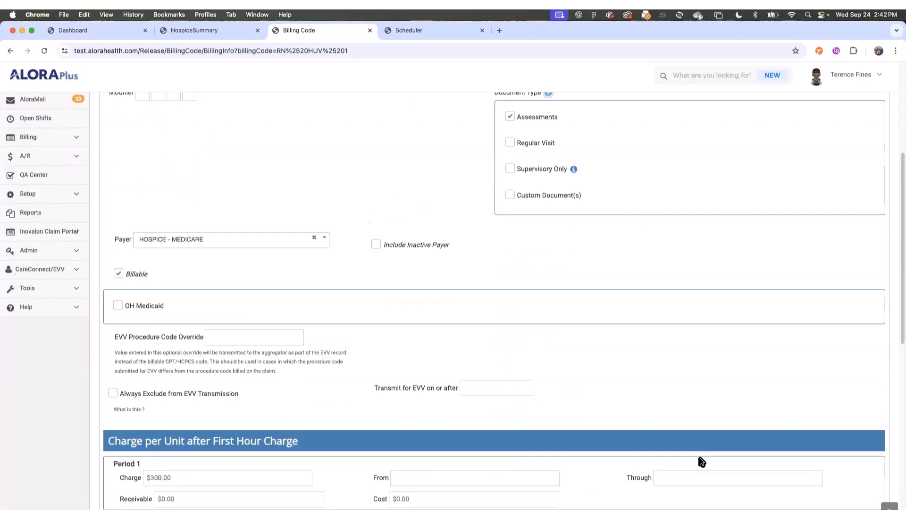
left_click(863, 452)
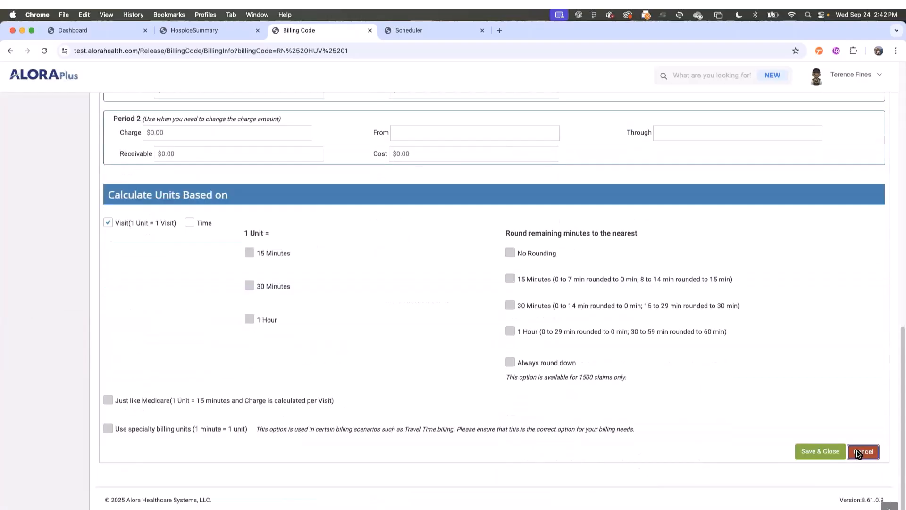
- Discard the billing code changes and expand the Admin options
left_click(546, 138)
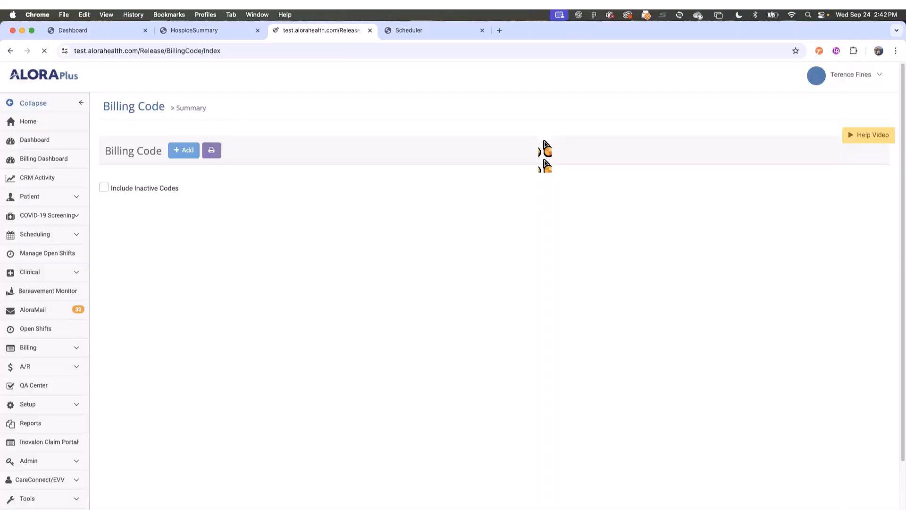
left_click(27, 404)
left_click(30, 405)
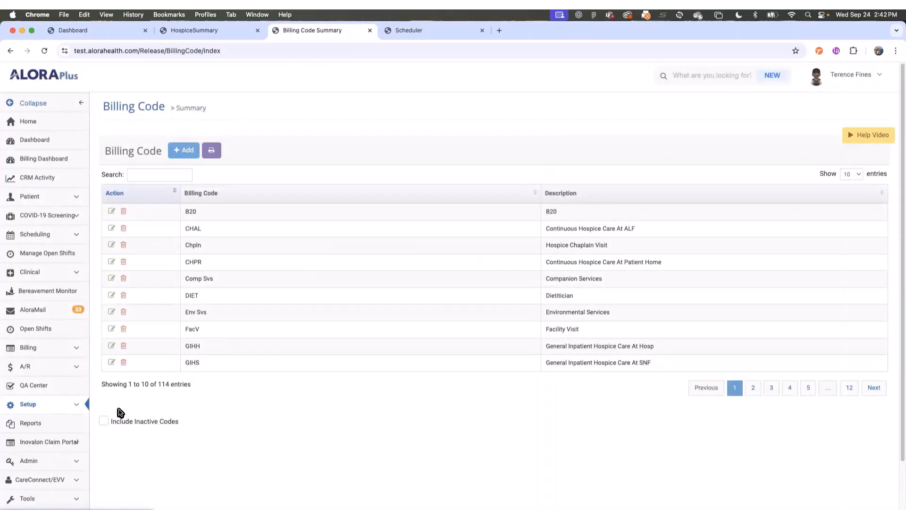
left_click(53, 469)
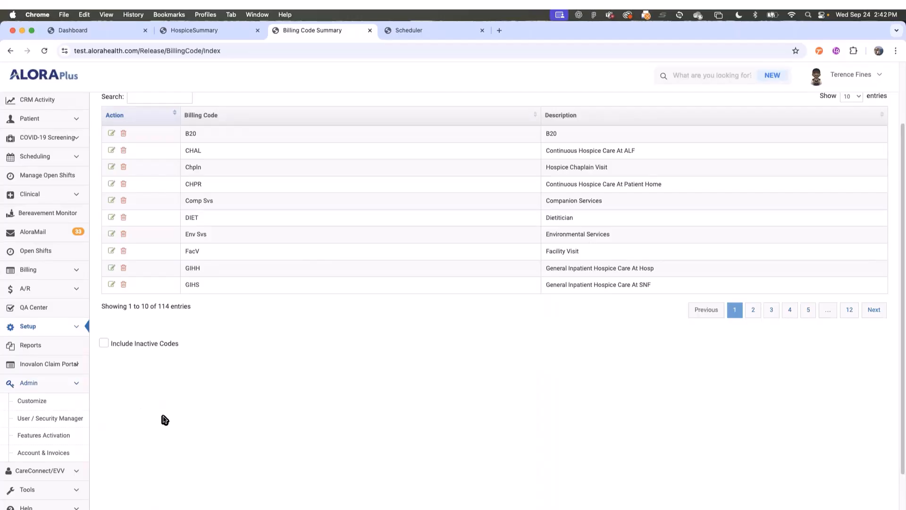
- Review the RN user's Dashboard widget settings in User / Security Manager, then cancel without saving
left_click(61, 419)
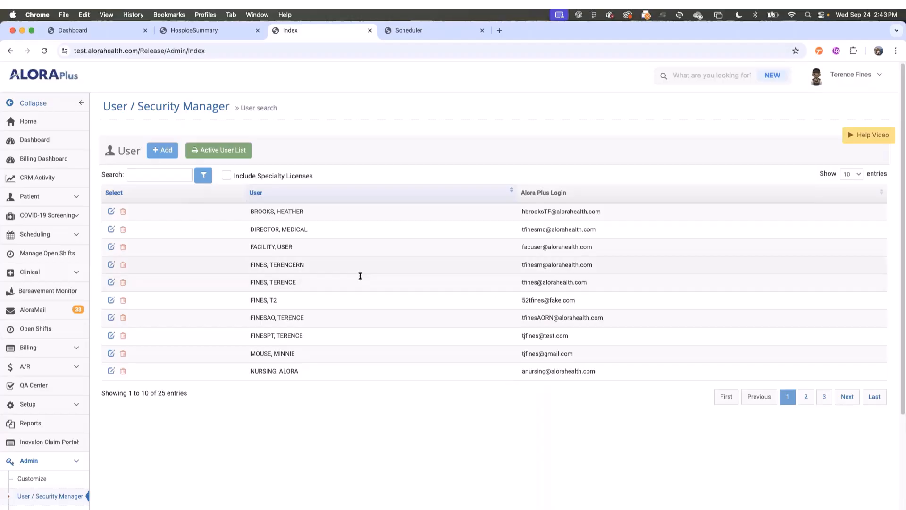
left_click(111, 265)
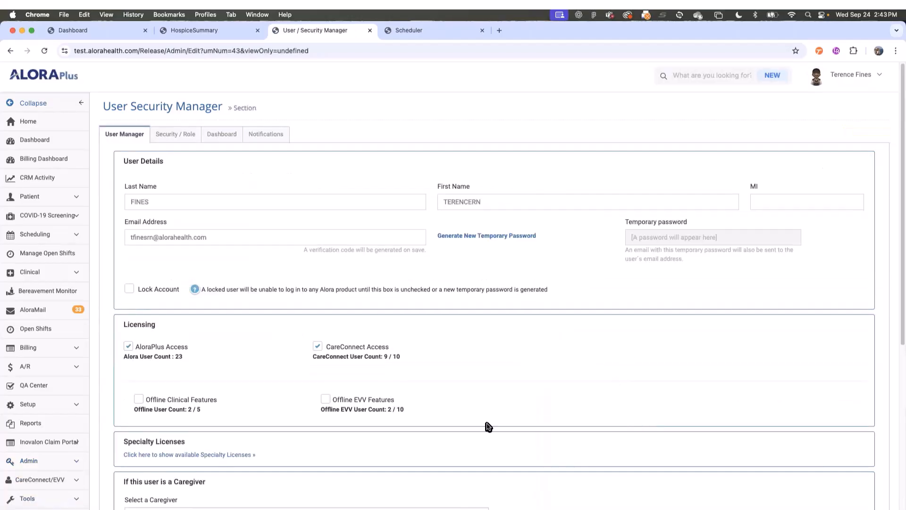
left_click(223, 136)
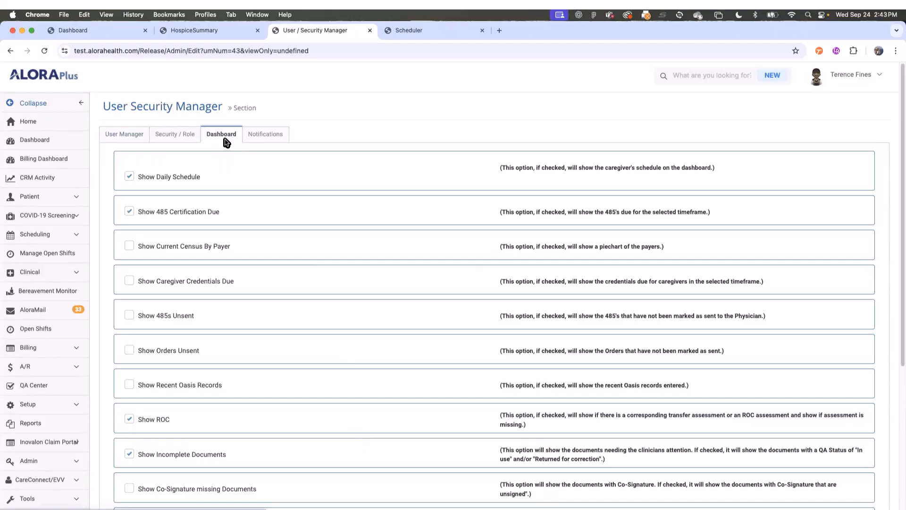
scroll(324, 390, "down", 5)
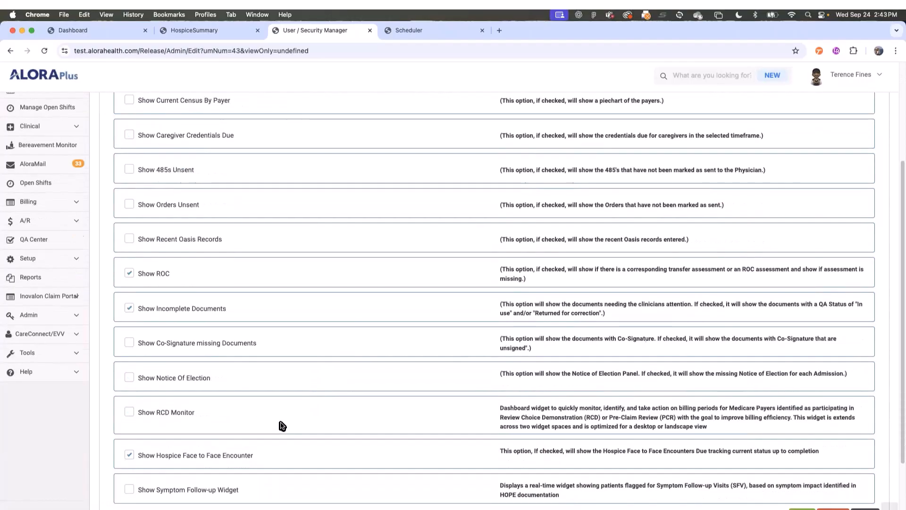
scroll(283, 427, "down", 2)
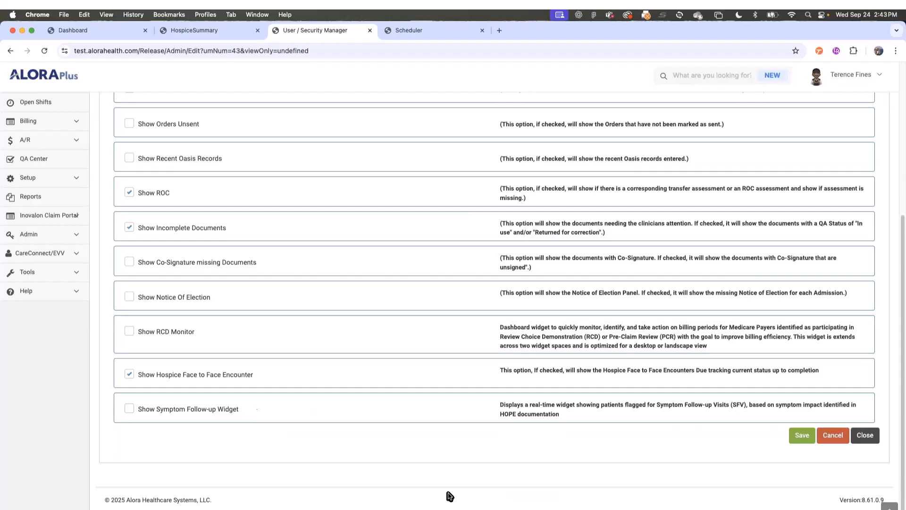
left_click(828, 435)
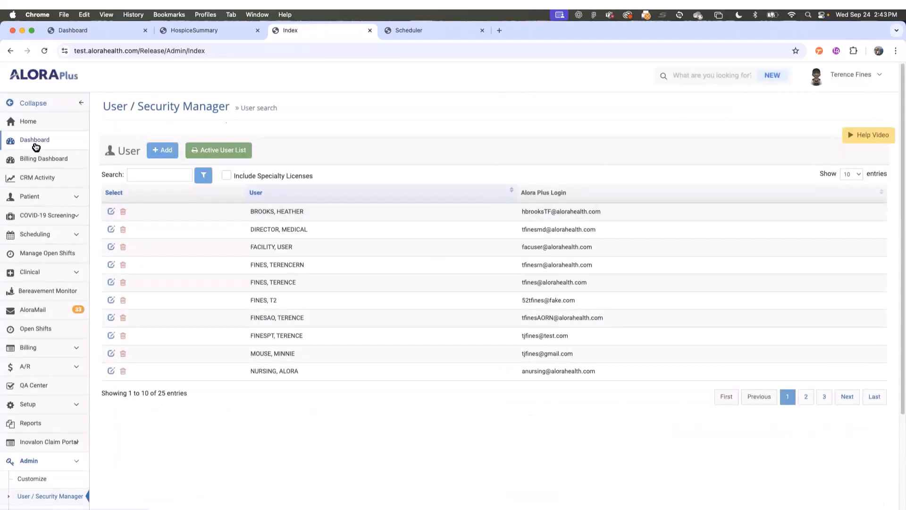
- Review the HUV 1 and HUV 2 visits on the Dashboard and open Add Doc for the 10/01/2025 visit
left_click(81, 34)
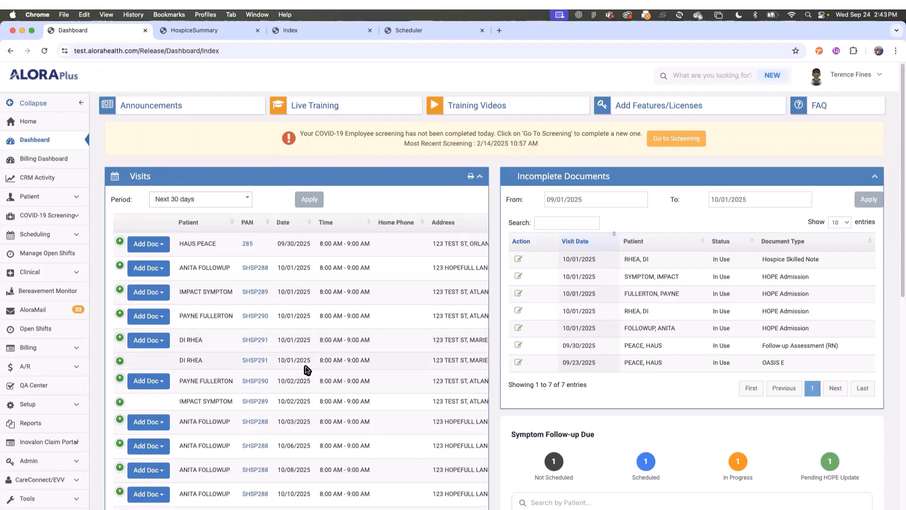
scroll(290, 410, "down", 5)
left_click_drag(290, 410, 401, 411)
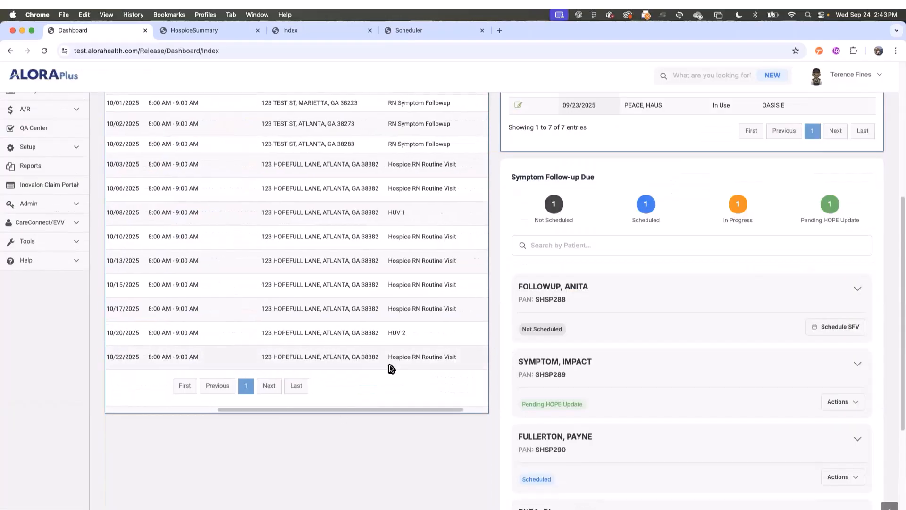
scroll(388, 353, "up", 4)
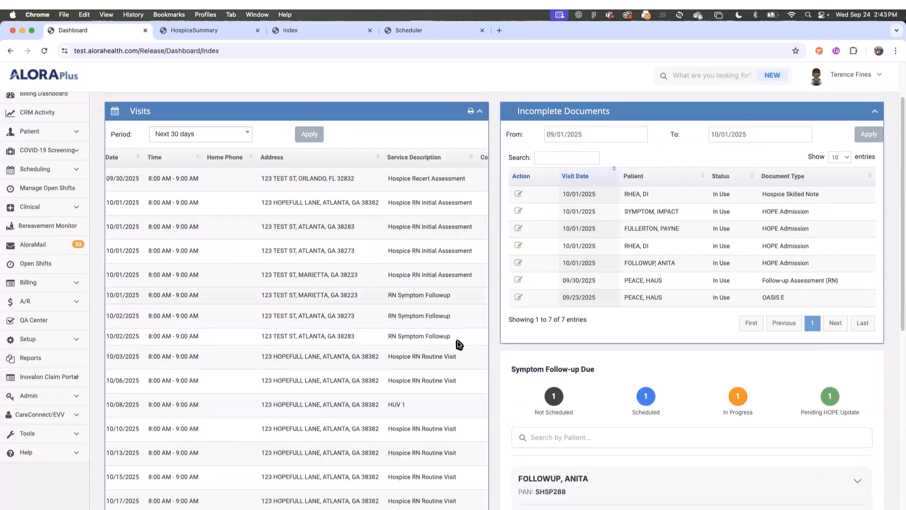
scroll(398, 397, "down", 5)
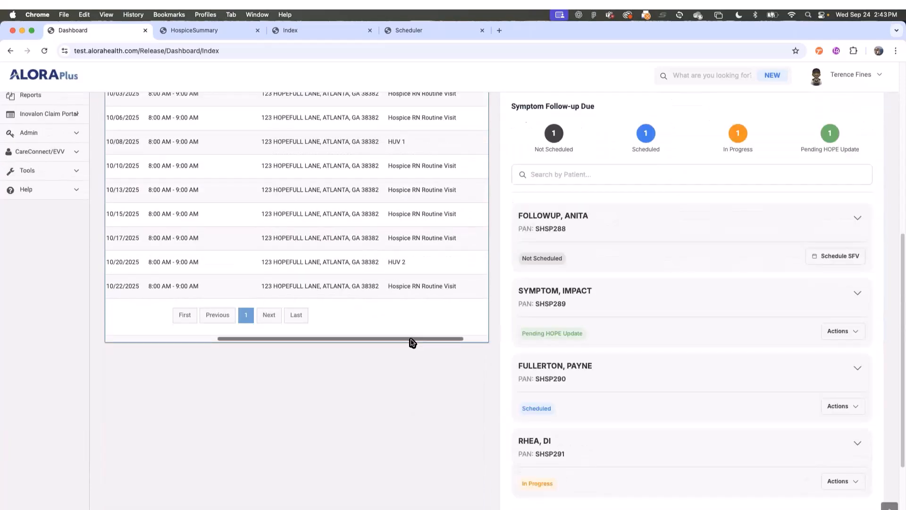
left_click_drag(413, 341, 226, 354)
scroll(236, 359, "up", 7)
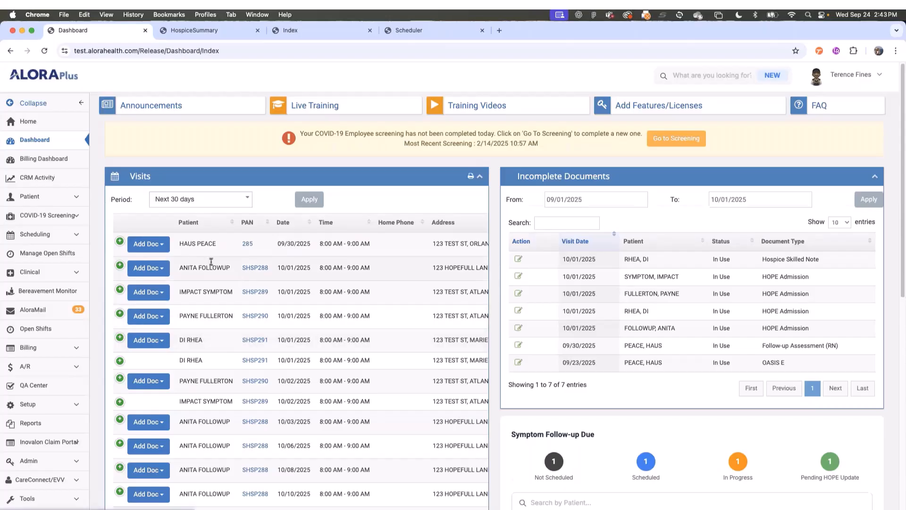
left_click(147, 269)
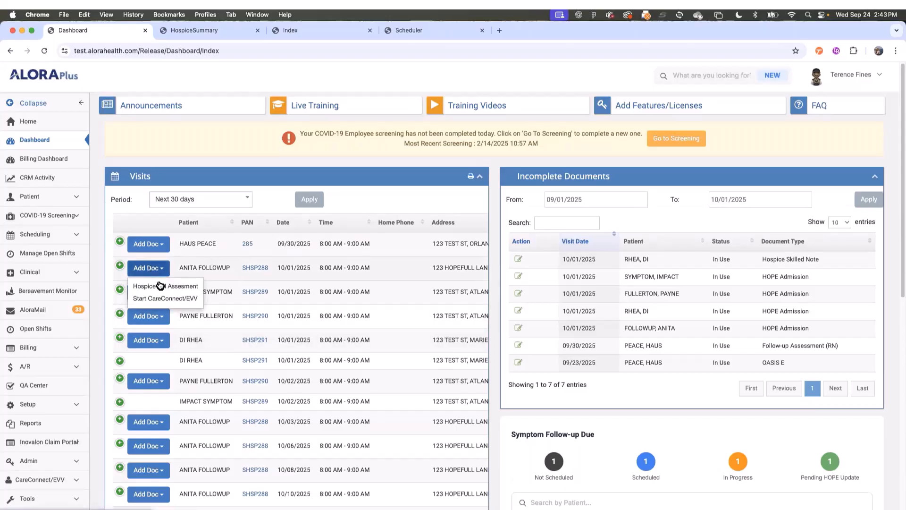
- Add a Hospice RN Assessment as a HOPE Assessment starting 10/01/2025 08:00
left_click(161, 288)
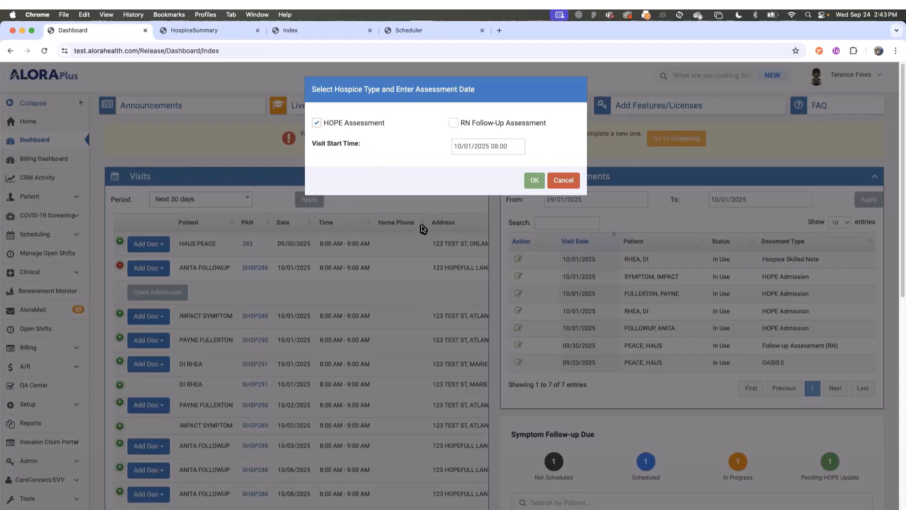
left_click(534, 185)
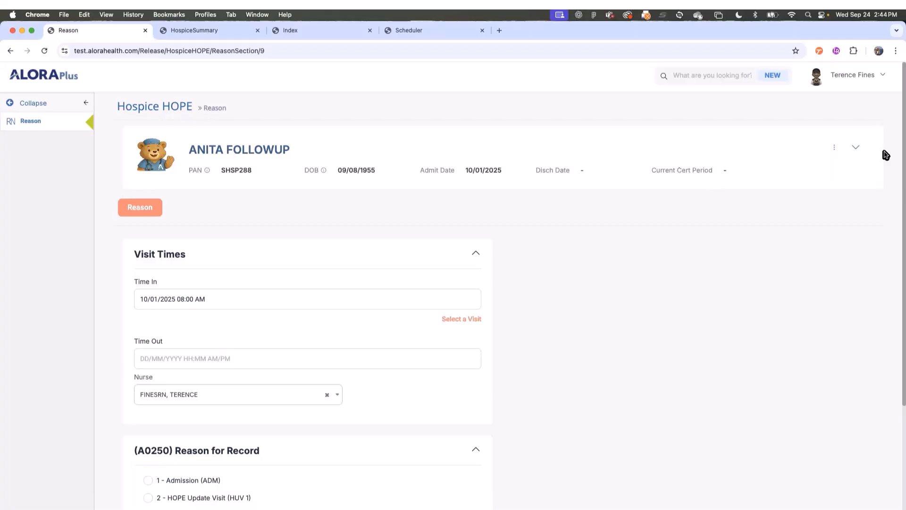
- Choose 1 - Admission (ADM) as the Reason for Record and advance to Patient Information
left_click(859, 150)
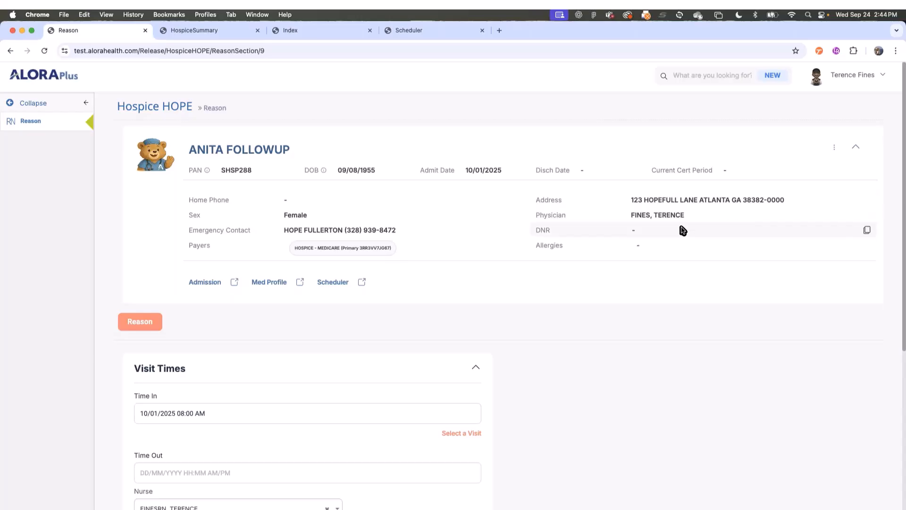
scroll(623, 320, "down", 1)
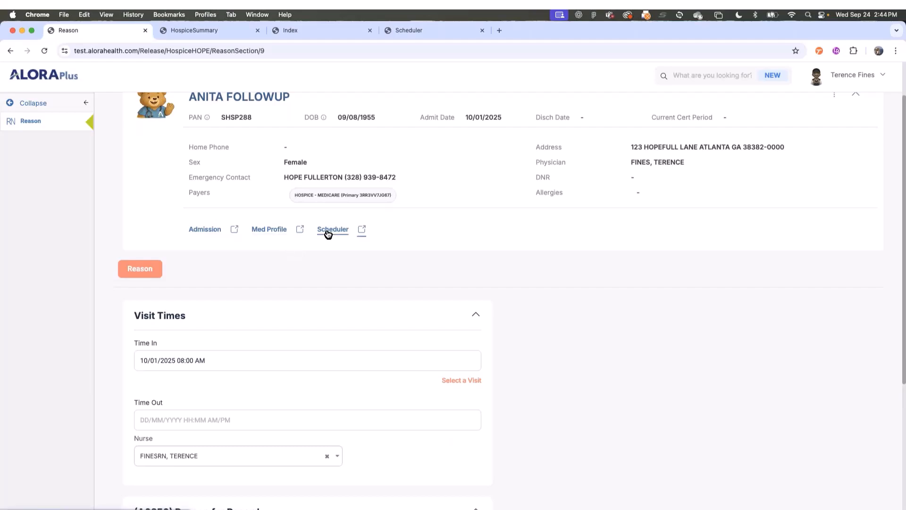
scroll(544, 383, "down", 1)
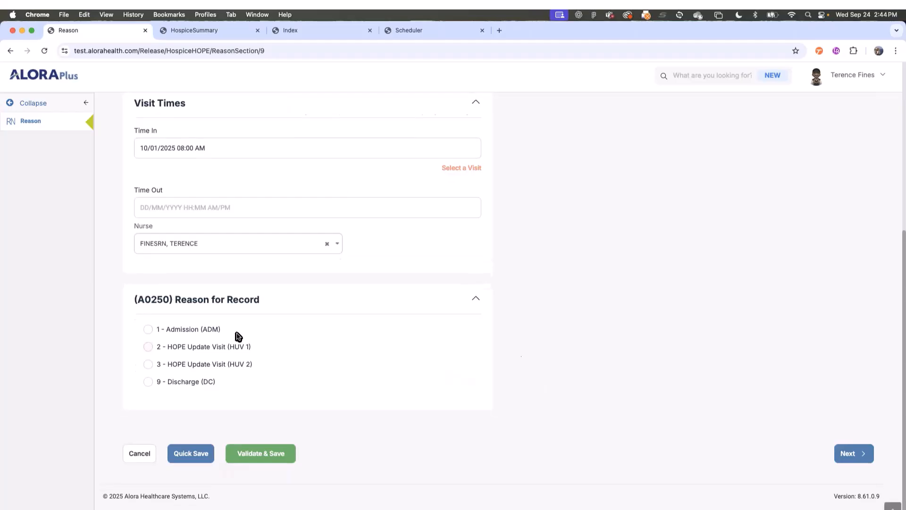
left_click(181, 334)
left_click(853, 454)
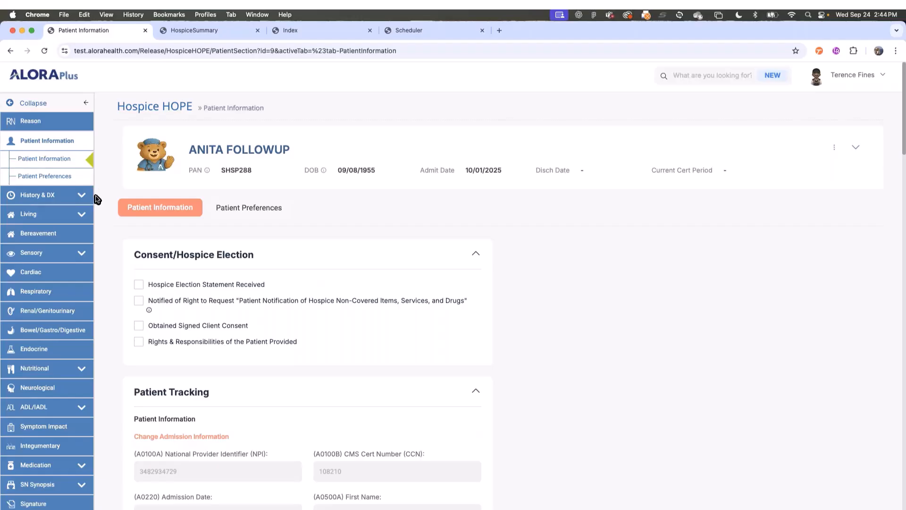
- Review the Patient Information form, including the preferred language field, and advance to Patient Preferences
left_click(38, 195)
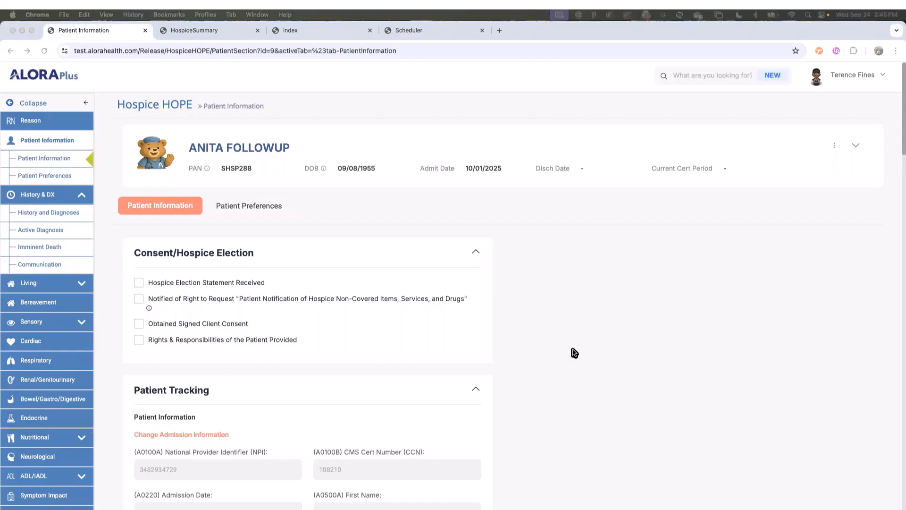
scroll(530, 387, "down", 12)
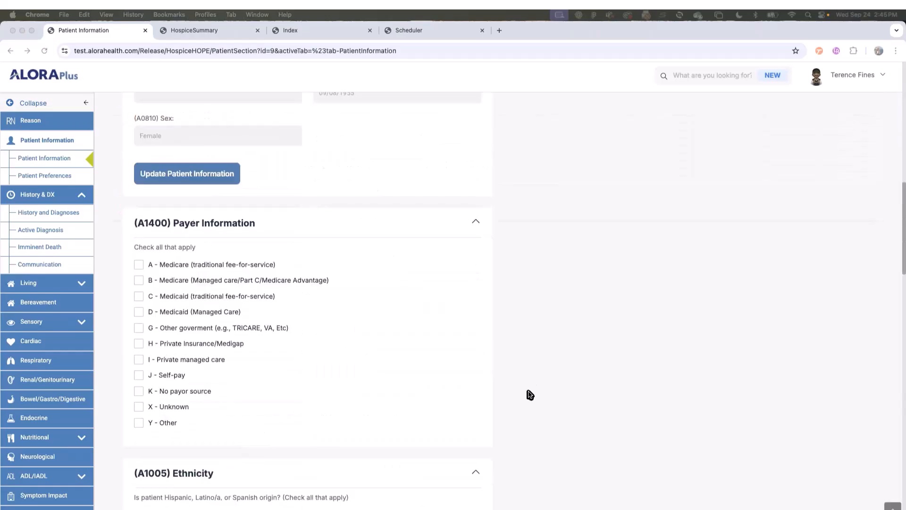
scroll(531, 397, "down", 6)
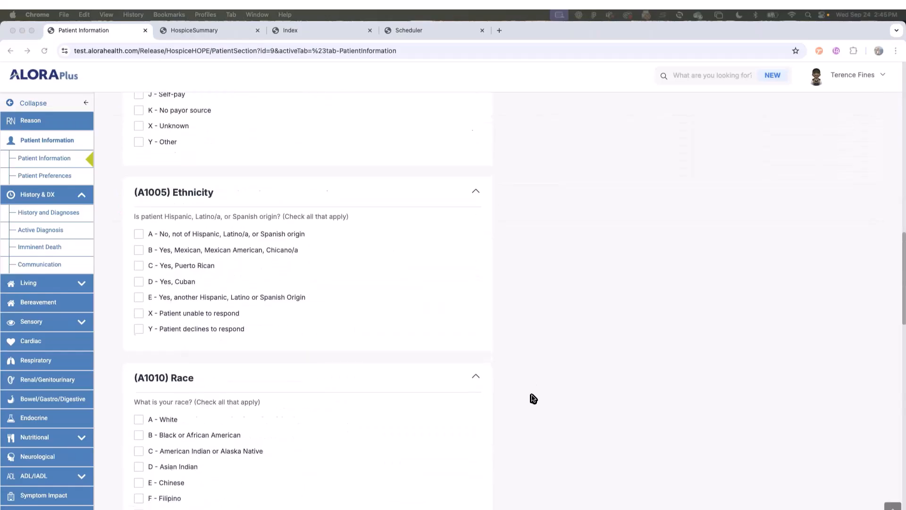
scroll(531, 398, "down", 10)
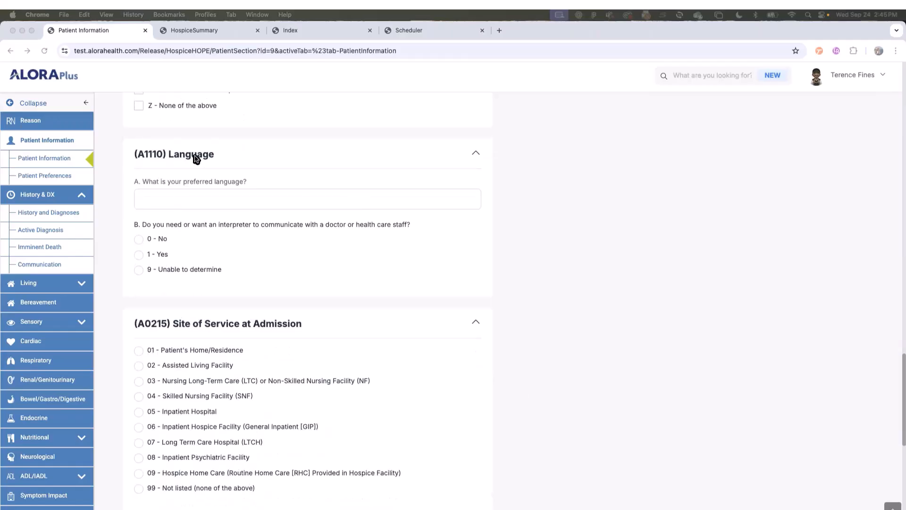
left_click(300, 196)
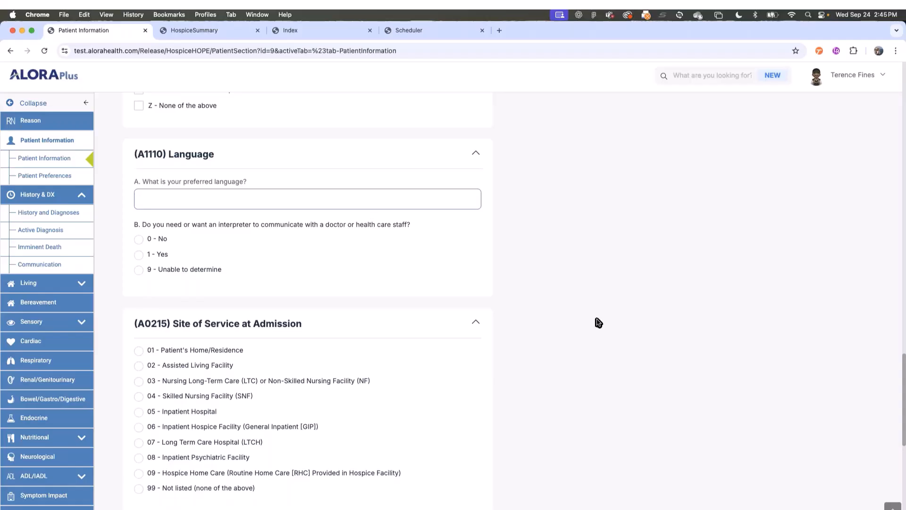
scroll(587, 376, "down", 10)
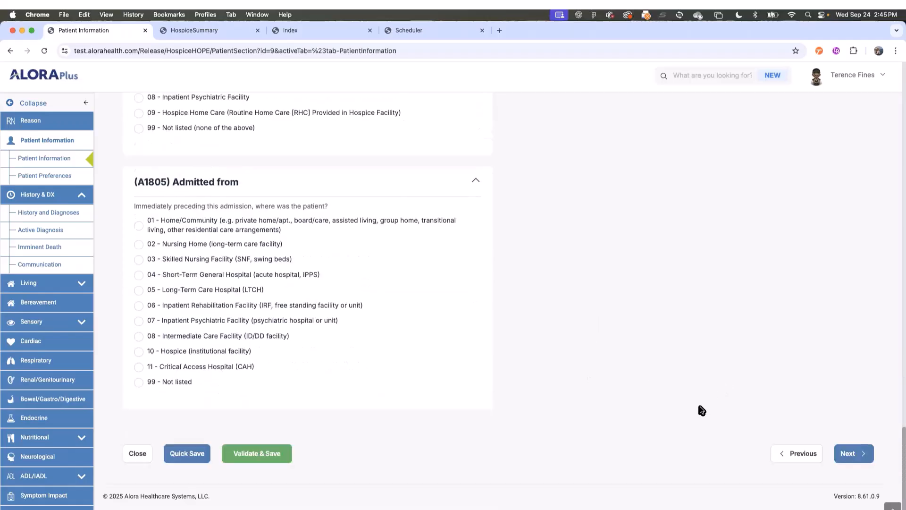
left_click(850, 454)
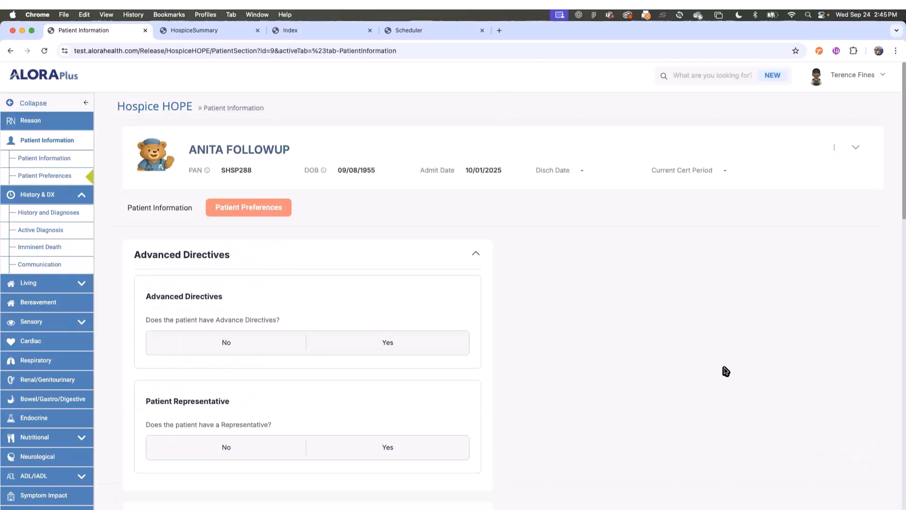
- Answer Yes to Advance Directives and review the Living Will, DNR and DPOA follow-up questions
scroll(567, 274, "down", 1)
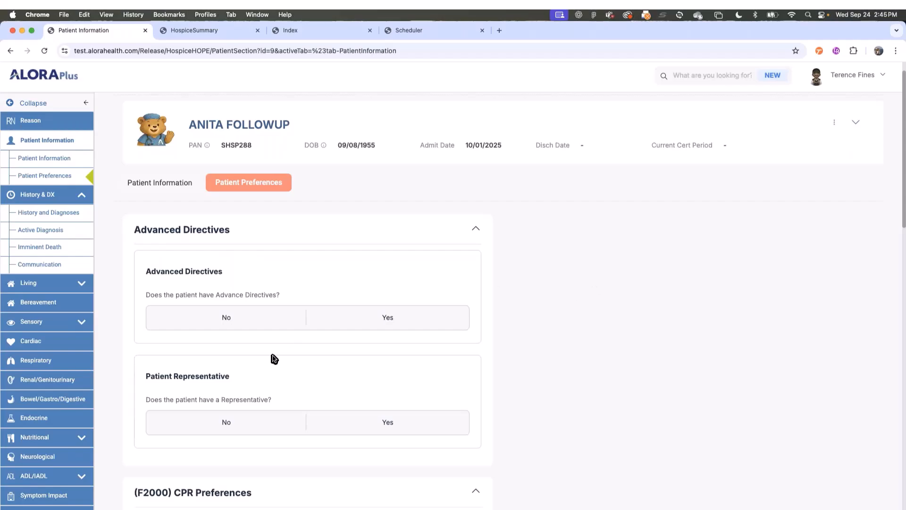
scroll(533, 380, "down", 1)
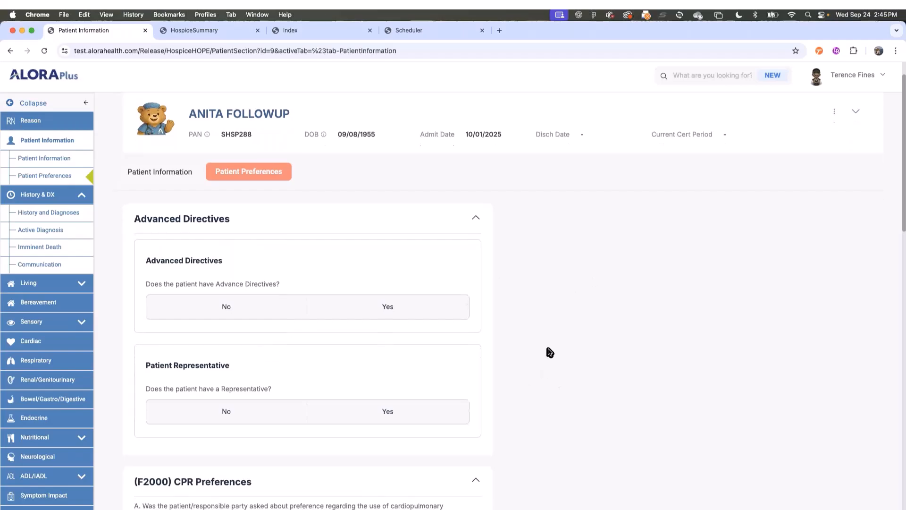
scroll(528, 343, "down", 3)
scroll(526, 342, "up", 2)
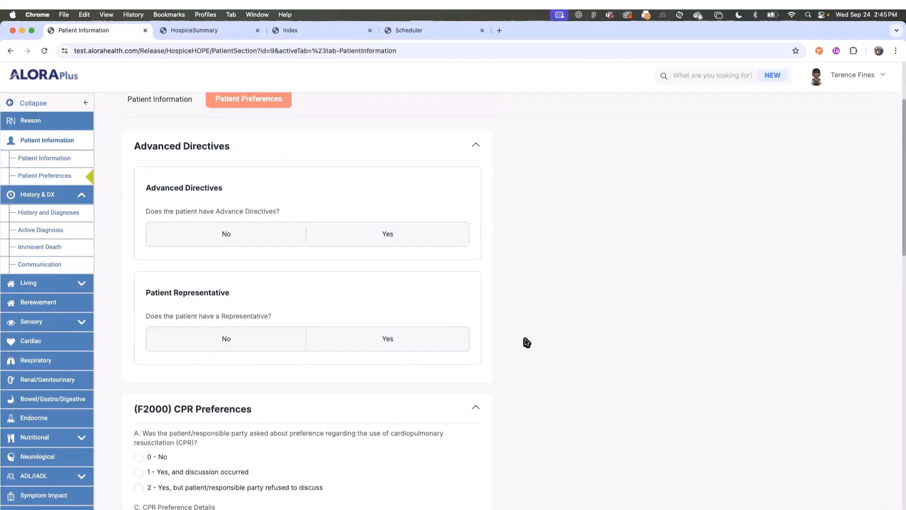
scroll(519, 332, "up", 1)
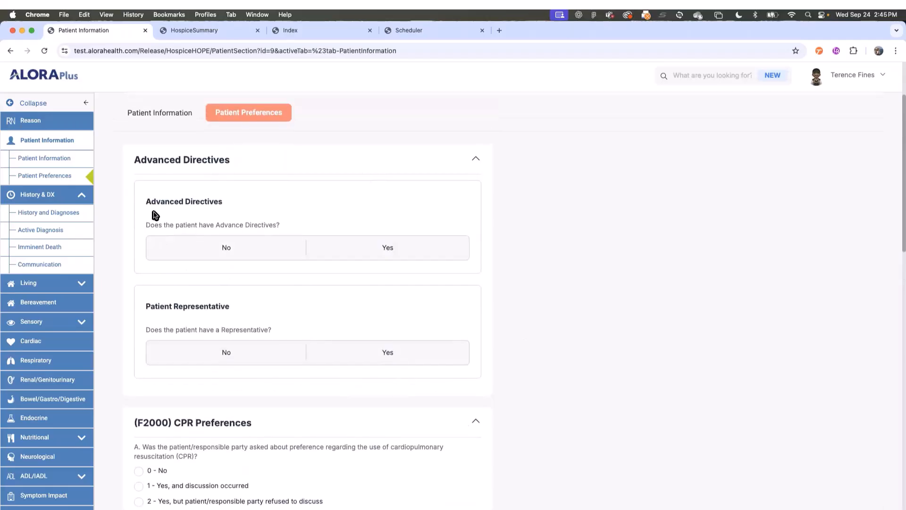
left_click(210, 249)
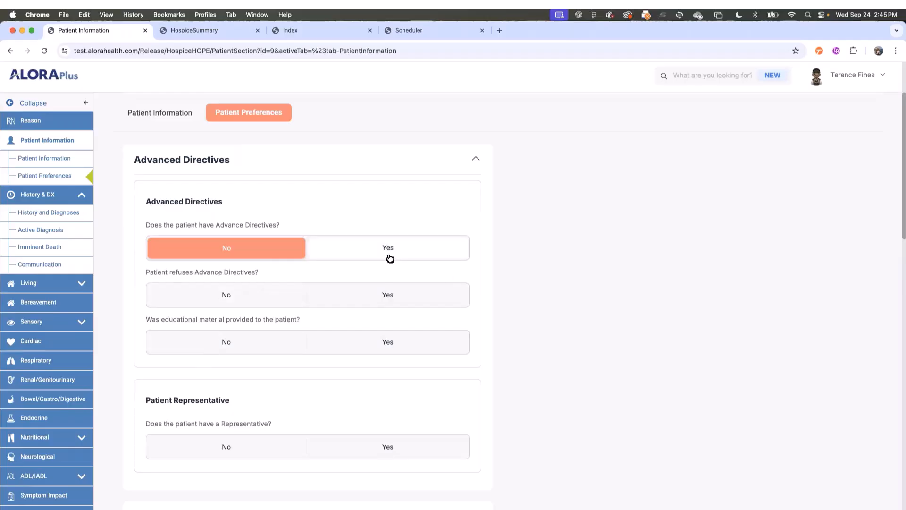
left_click(390, 258)
scroll(232, 340, "down", 3)
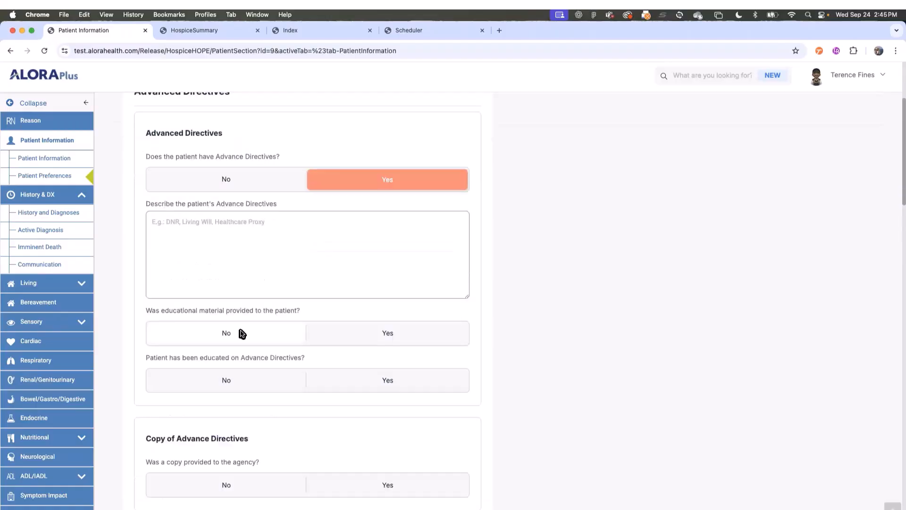
scroll(250, 316, "down", 5)
scroll(269, 319, "down", 8)
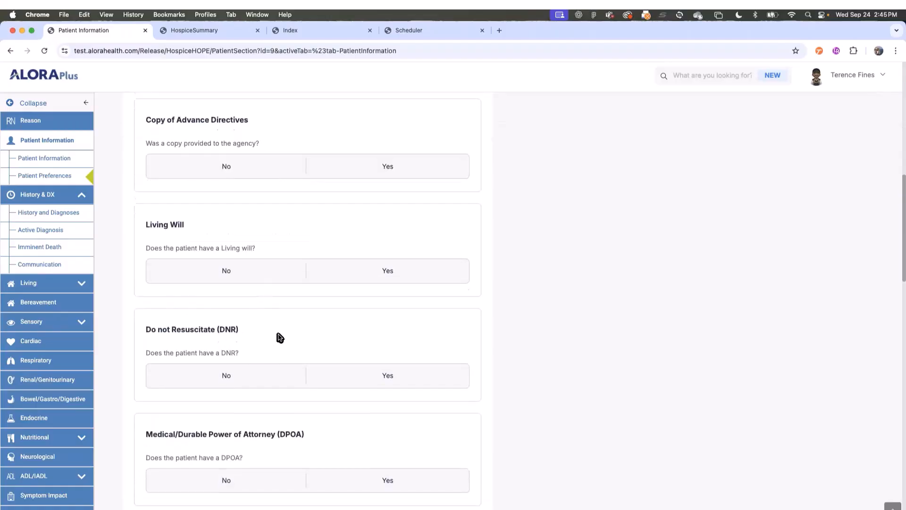
scroll(281, 338, "down", 6)
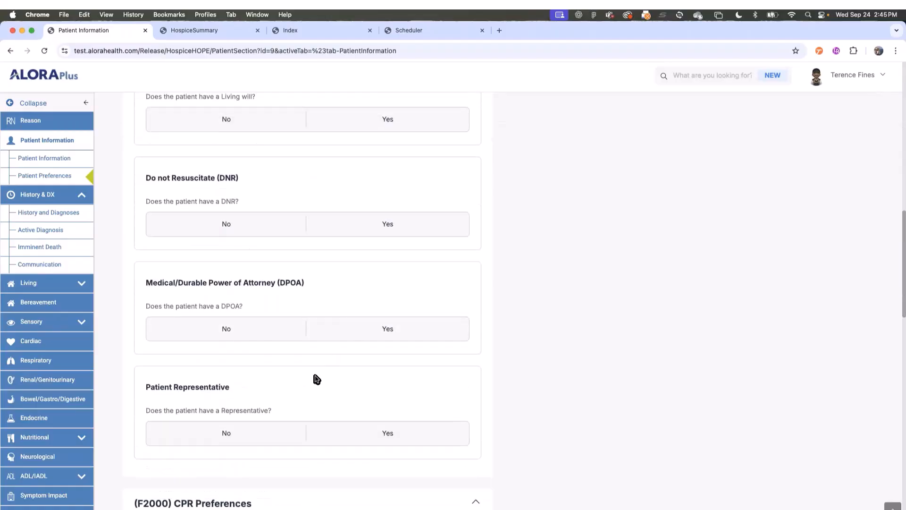
scroll(317, 380, "up", 2)
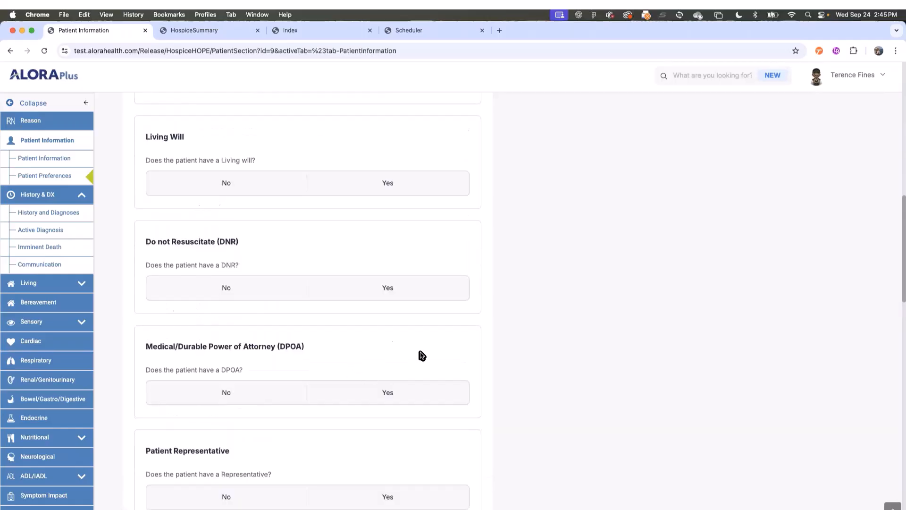
scroll(477, 360, "down", 1)
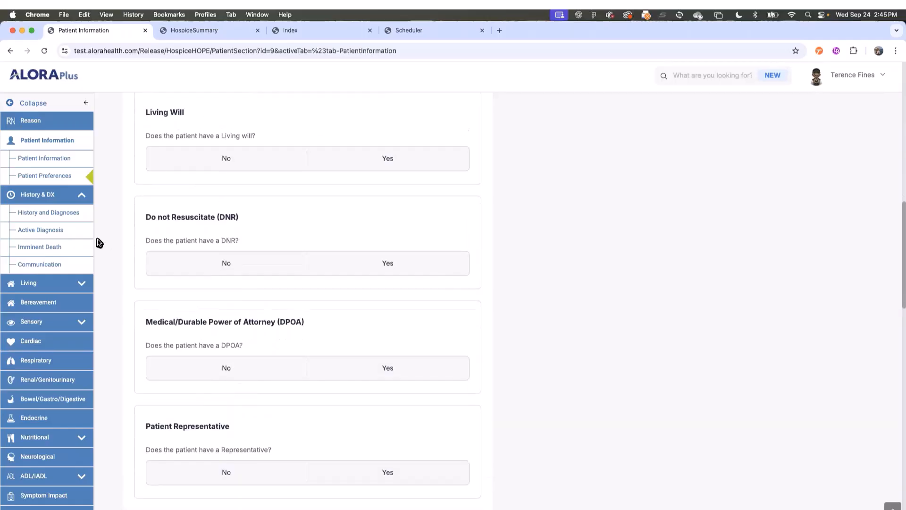
- Go to History & DX Active Diagnosis and choose 01 Cancer as the Principal Diagnosis
left_click(44, 232)
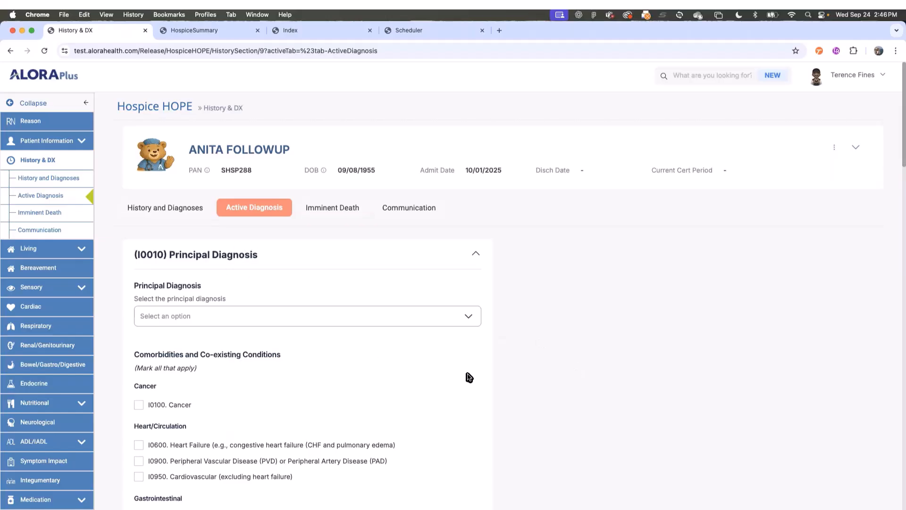
scroll(467, 376, "down", 1)
left_click(443, 318)
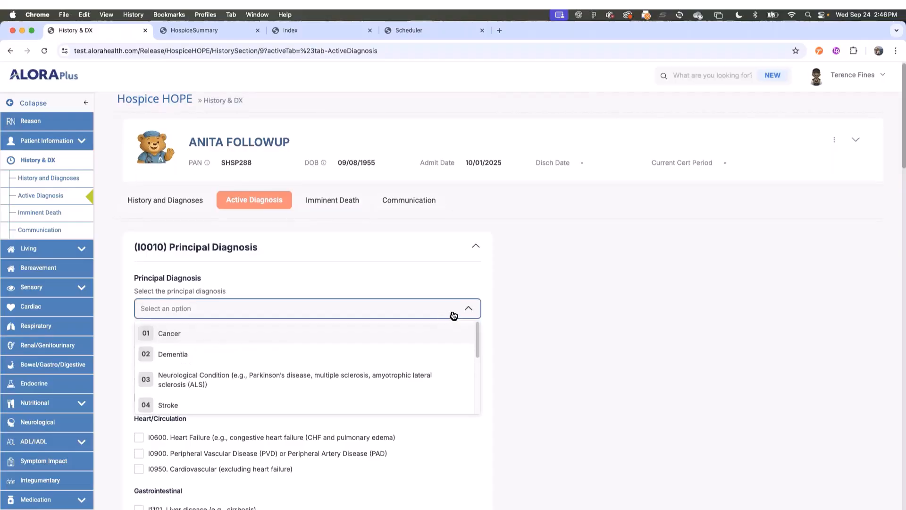
scroll(419, 350, "down", 5)
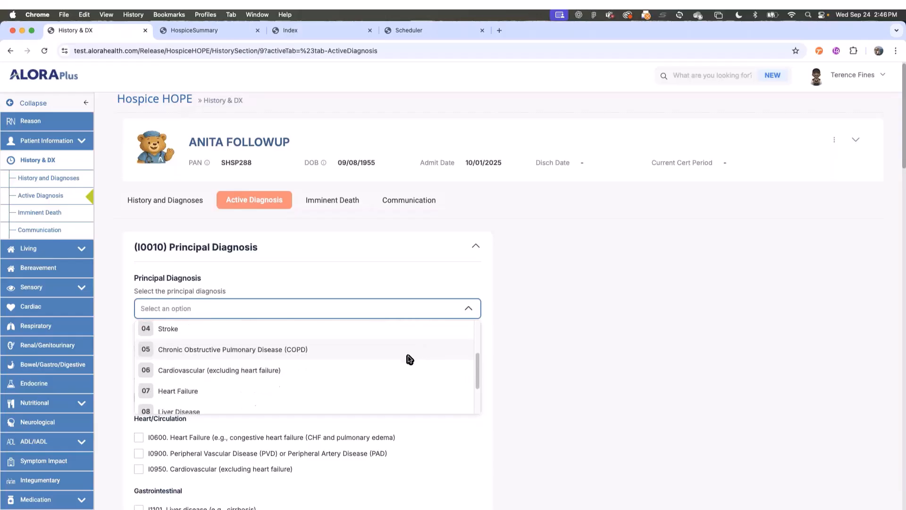
scroll(395, 364, "up", 2)
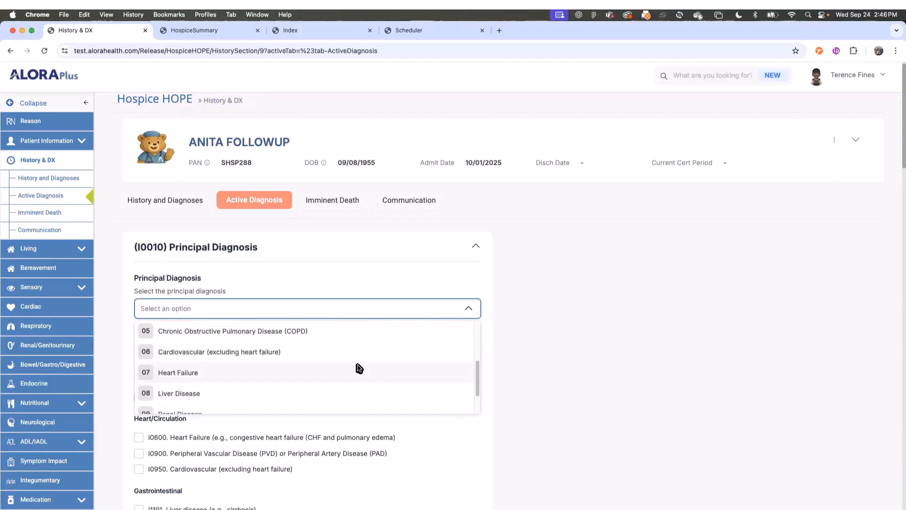
scroll(359, 378, "down", 2)
scroll(363, 394, "down", 5)
scroll(289, 368, "up", 8)
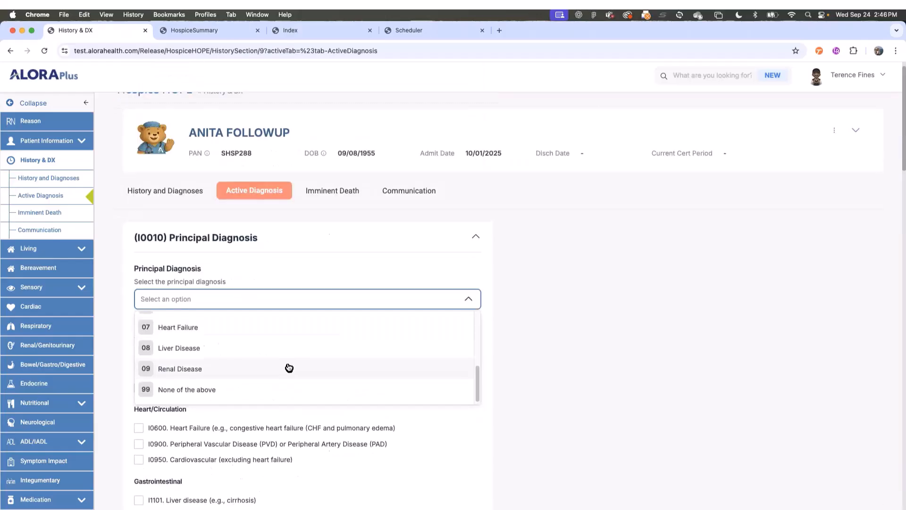
scroll(246, 370, "up", 1)
left_click(272, 344)
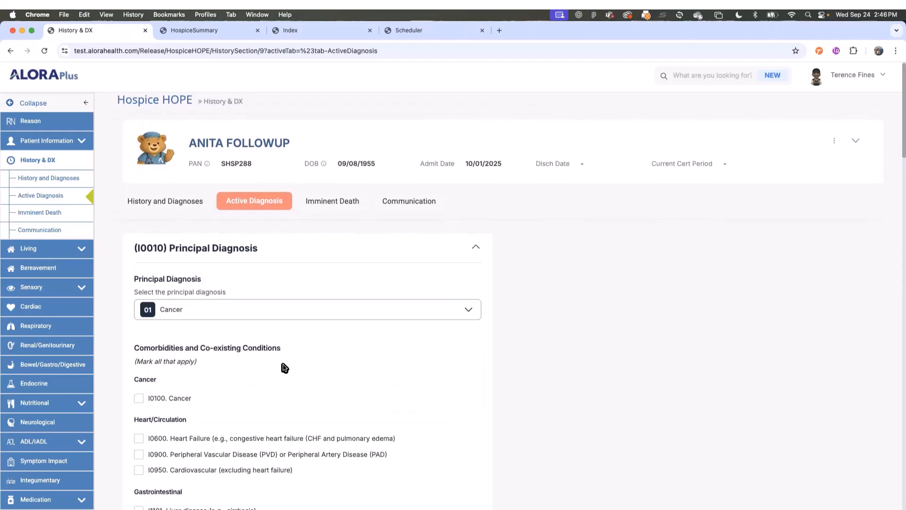
scroll(202, 308, "down", 2)
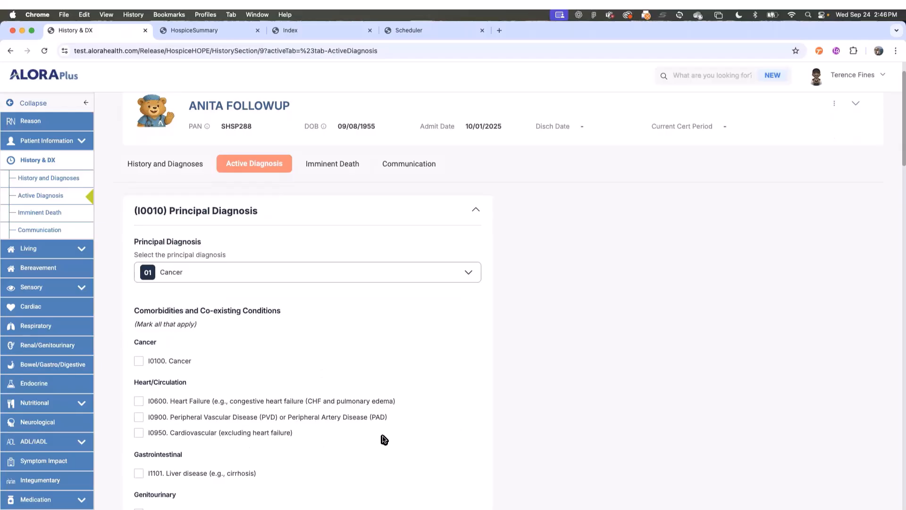
scroll(380, 437, "down", 15)
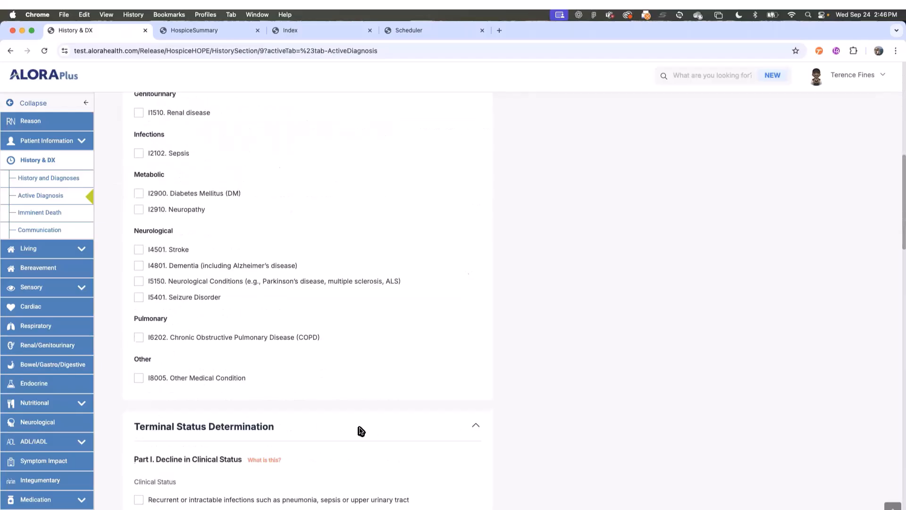
scroll(255, 334, "up", 15)
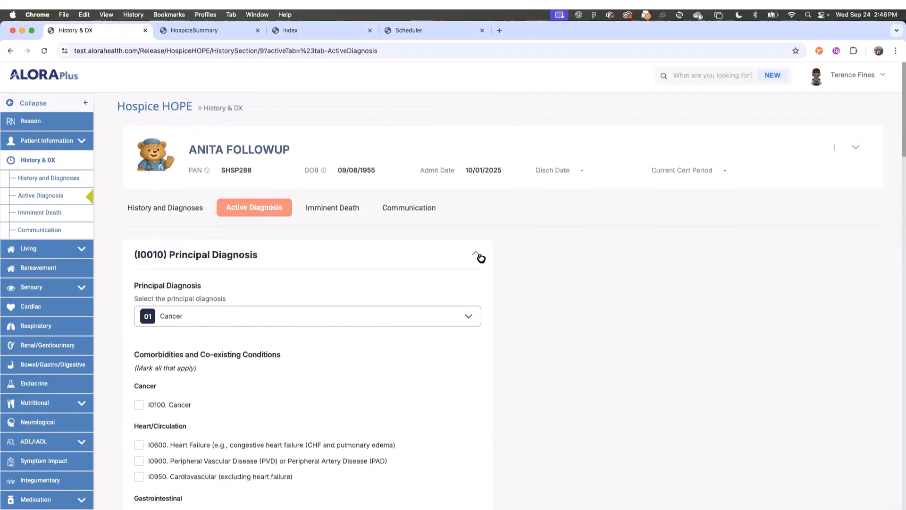
- Toggle the Principal Diagnosis and Terminal Status panels to view the Cancer Diagnosis criteria and Additional Notes
left_click(477, 255)
scroll(534, 319, "down", 5)
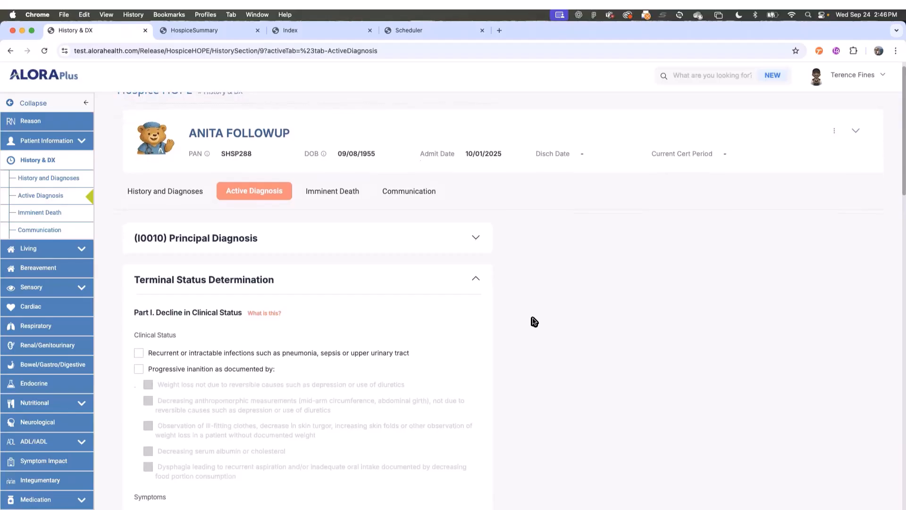
scroll(534, 283, "up", 2)
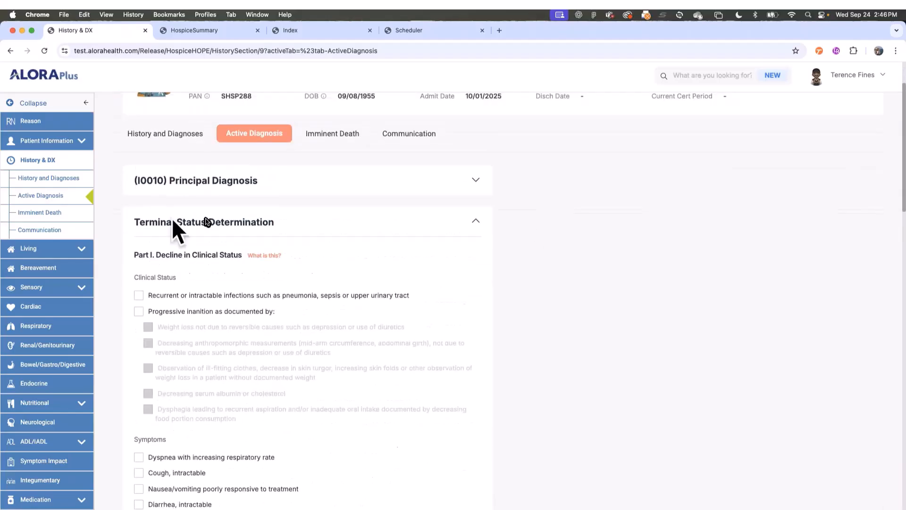
left_click(476, 222)
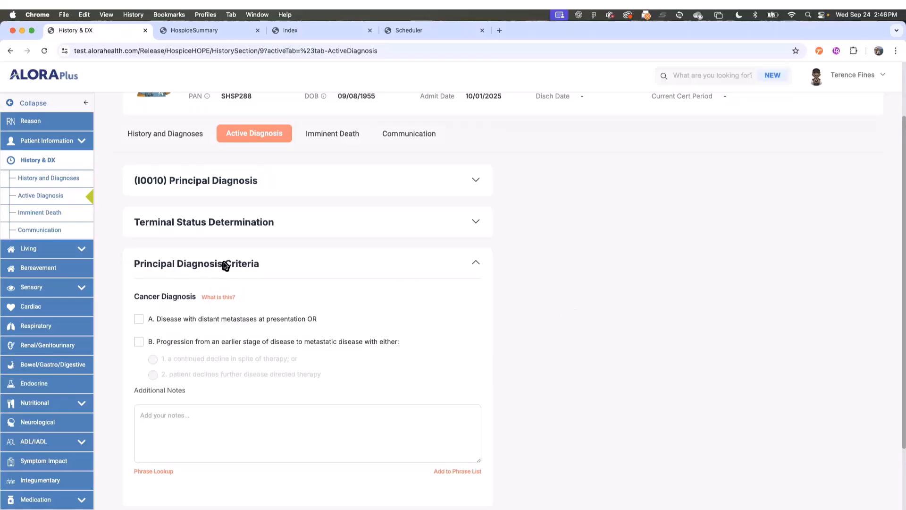
left_click(471, 192)
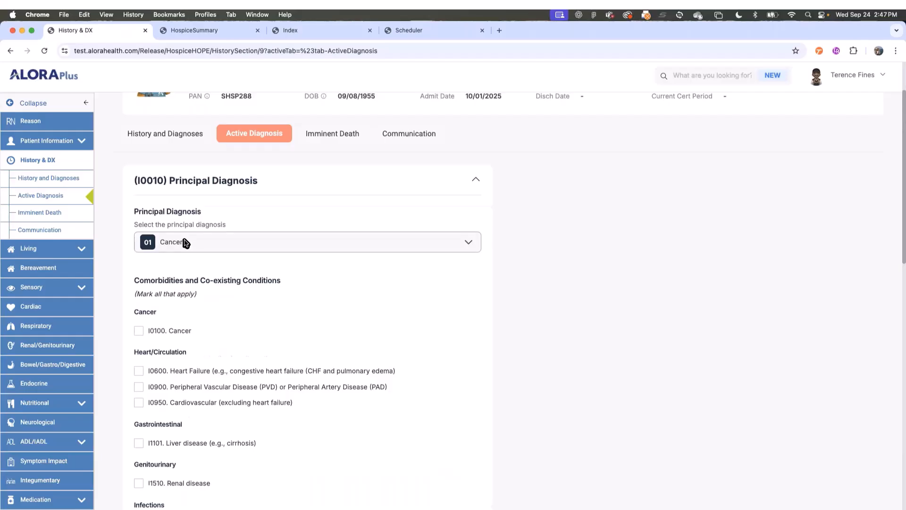
left_click(477, 185)
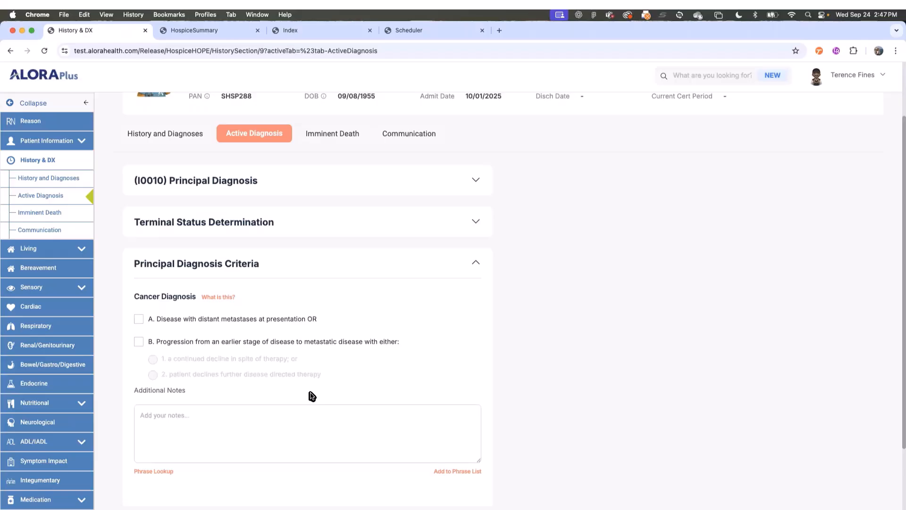
left_click(307, 418)
left_click(38, 249)
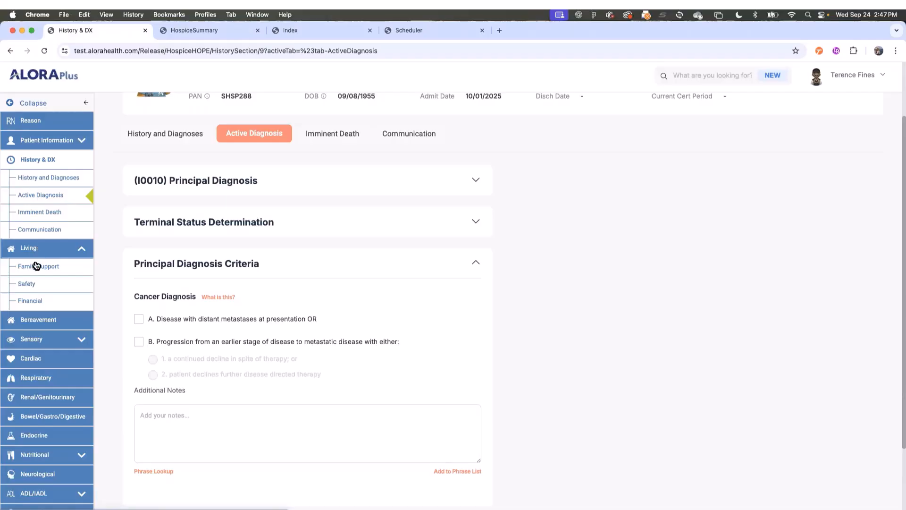
- Review the Living Arrangement and Availability of Assistance questions on the Family Support page
left_click(44, 267)
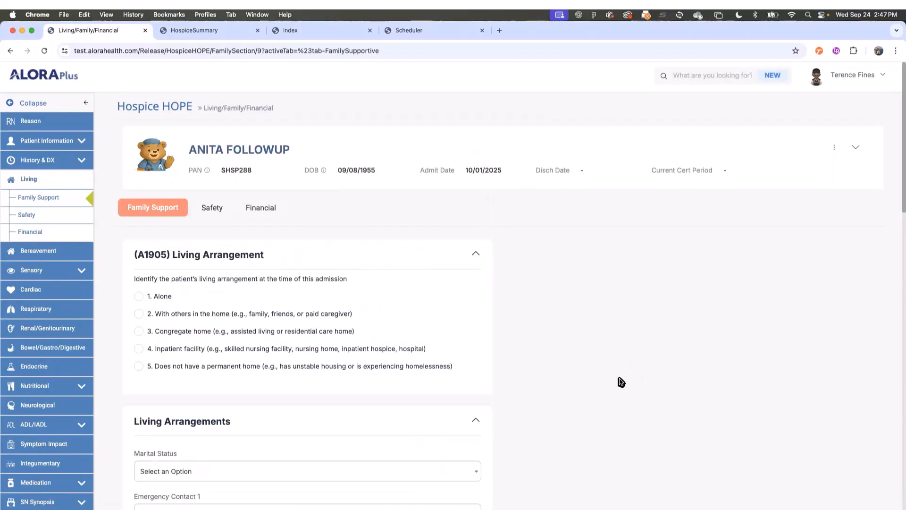
scroll(548, 373, "down", 1)
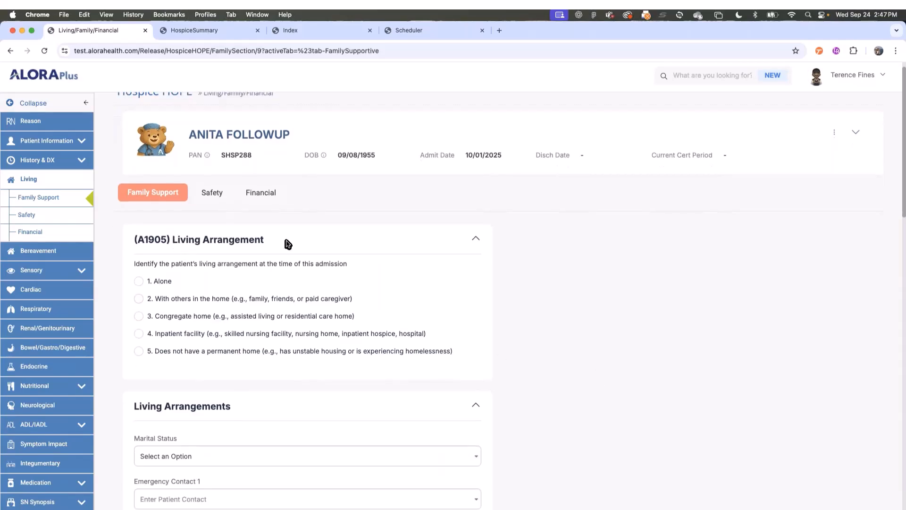
scroll(471, 343, "down", 5)
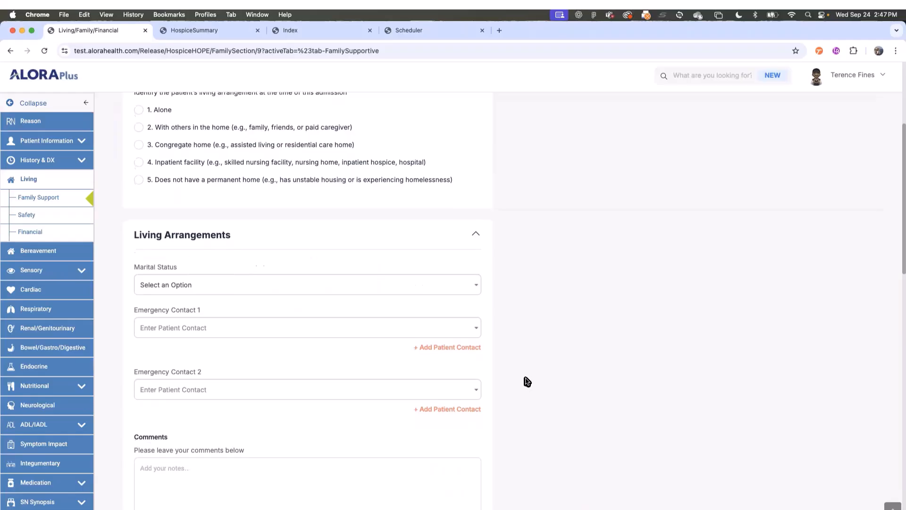
scroll(519, 385, "down", 5)
scroll(284, 388, "down", 1)
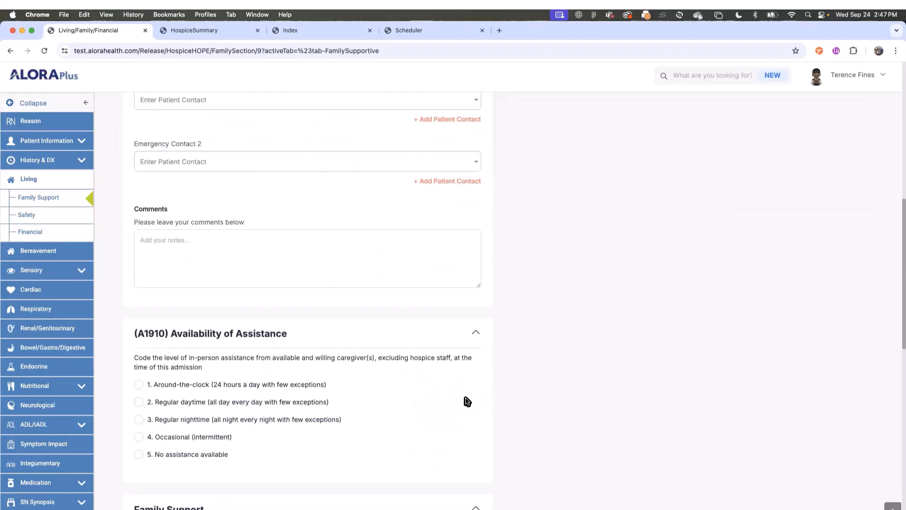
scroll(576, 353, "up", 1)
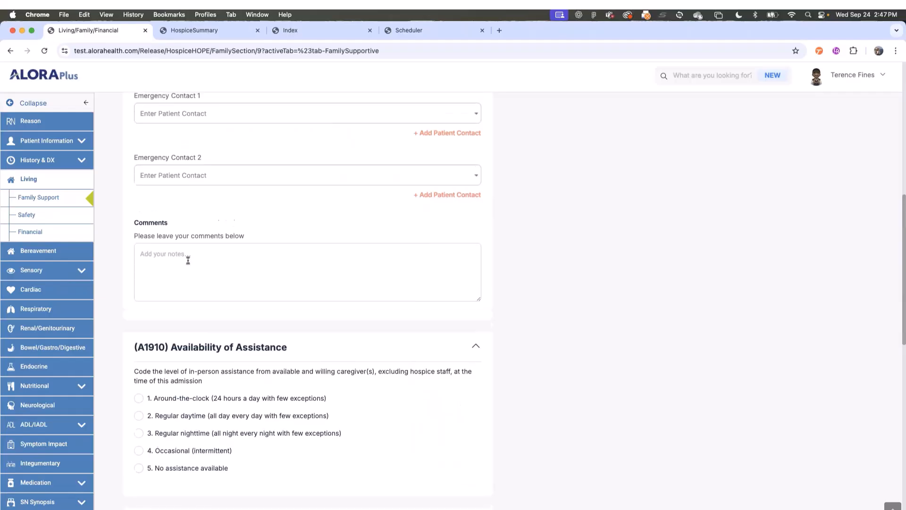
left_click(37, 272)
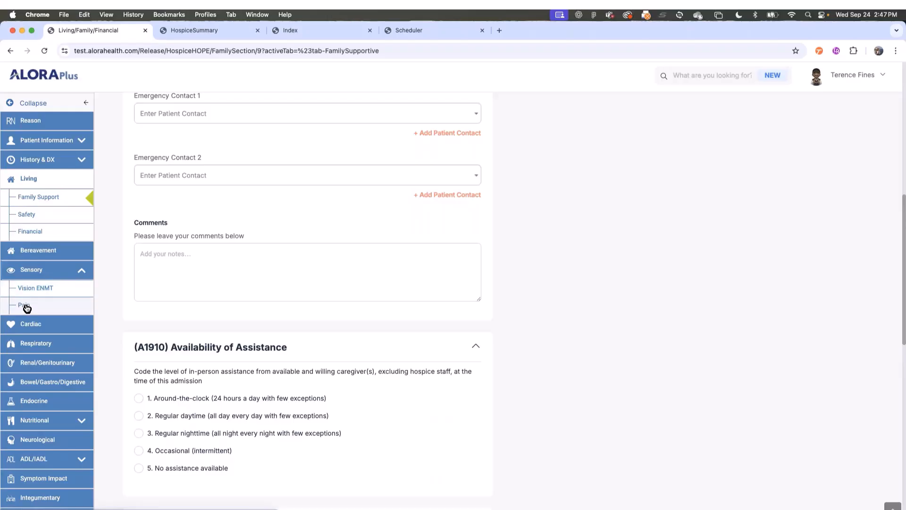
- Answer Yes to Patient Reports Pain, mark the right shoulder on the body map, enter Right Shoulder
left_click(26, 307)
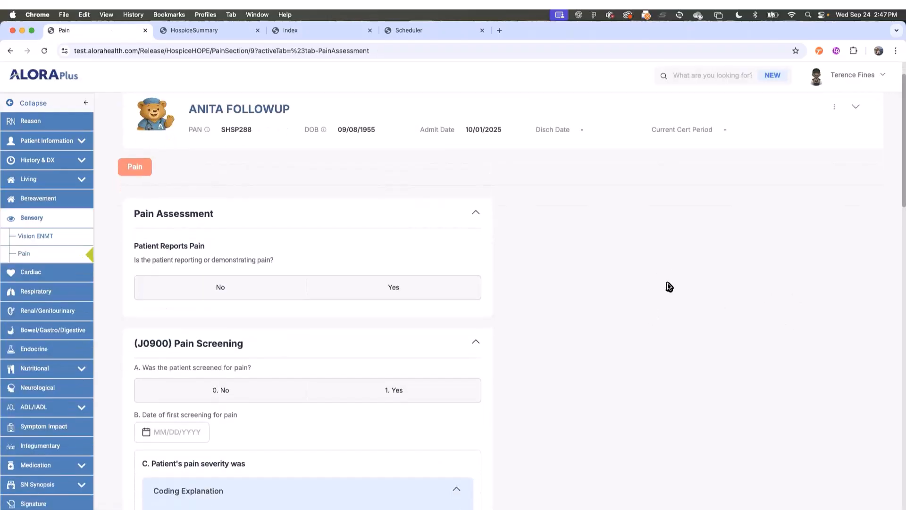
scroll(607, 271, "down", 1)
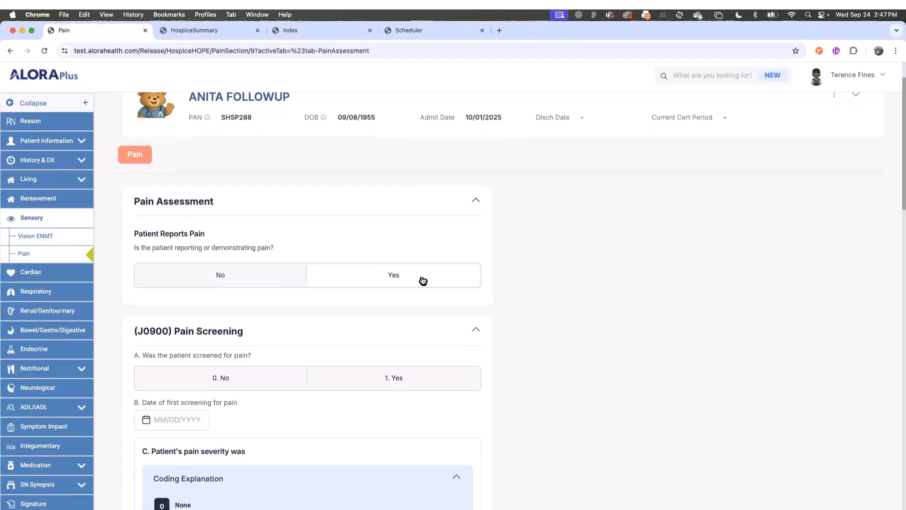
left_click(222, 274)
scroll(382, 266, "down", 3)
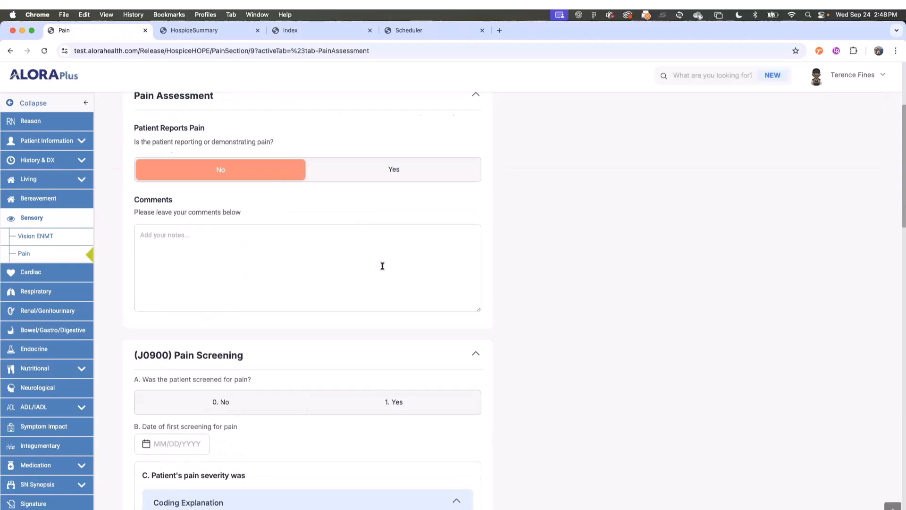
left_click(380, 177)
scroll(454, 245, "down", 2)
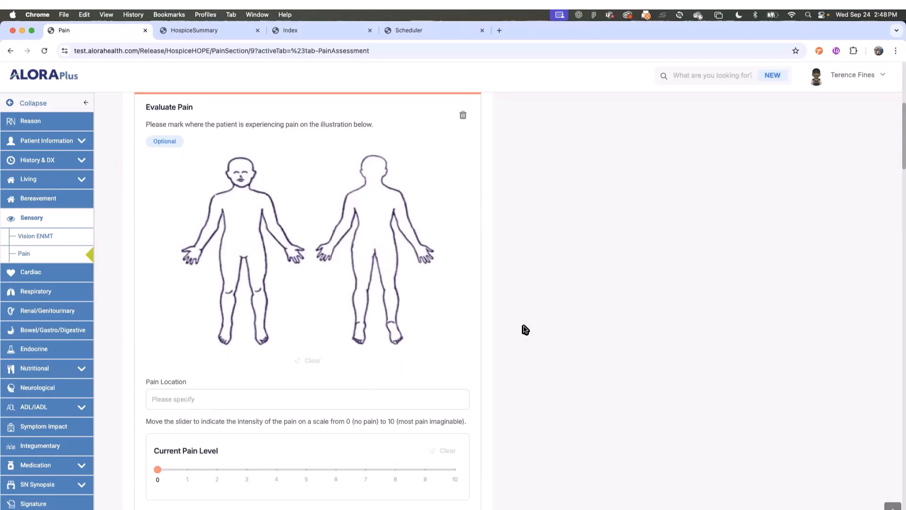
left_click(220, 195)
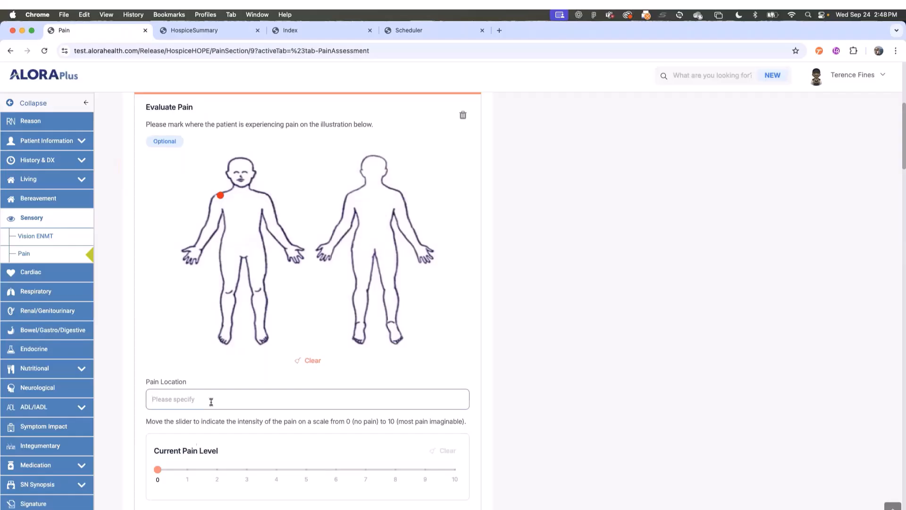
type("Right Shoulder")
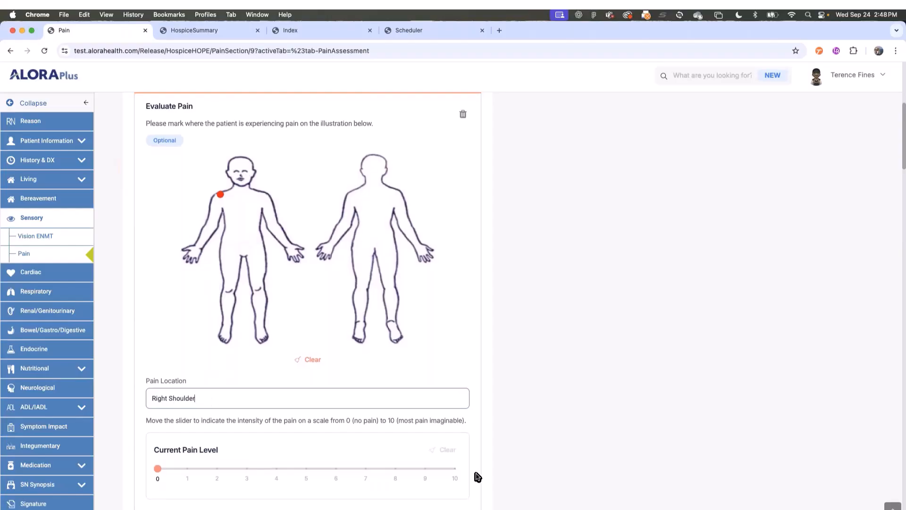
scroll(454, 425, "down", 12)
scroll(453, 424, "down", 12)
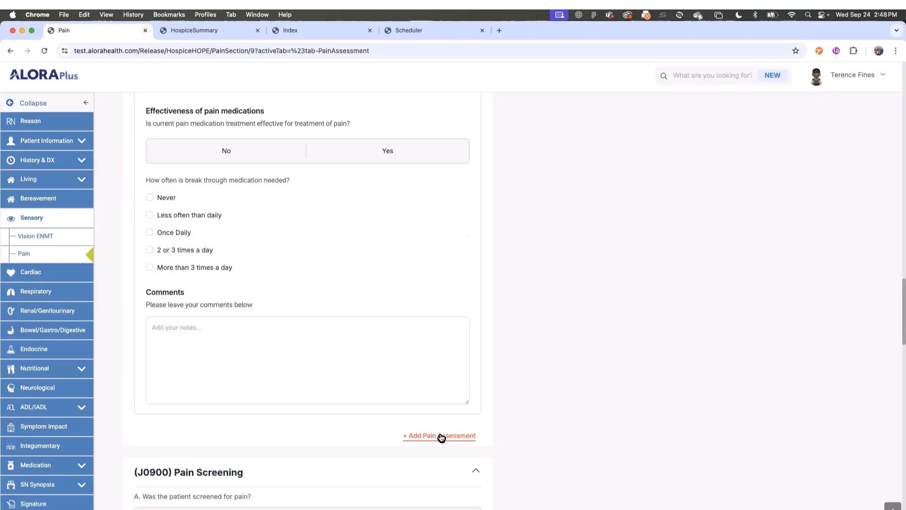
- Add a blank Pain #2 entry, then expand and collapse Right Shoulder to review it
left_click(441, 437)
scroll(580, 359, "up", 8)
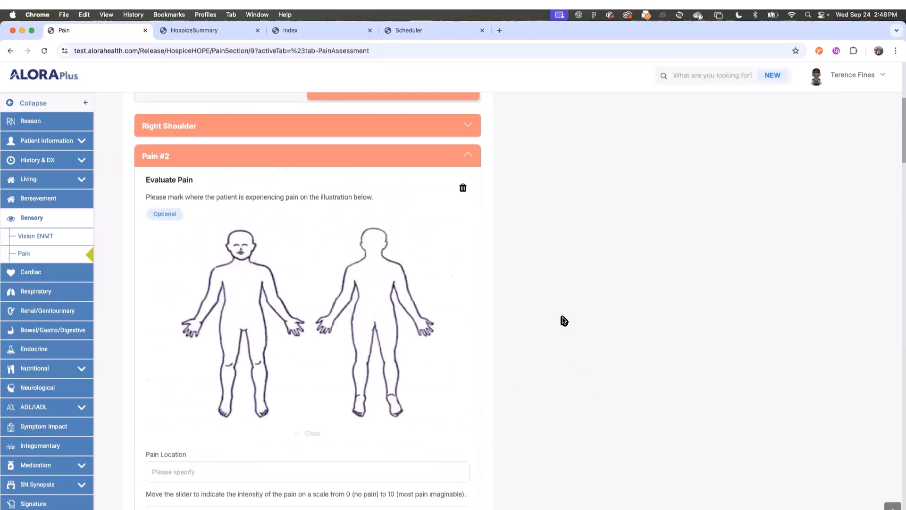
scroll(562, 317, "up", 3)
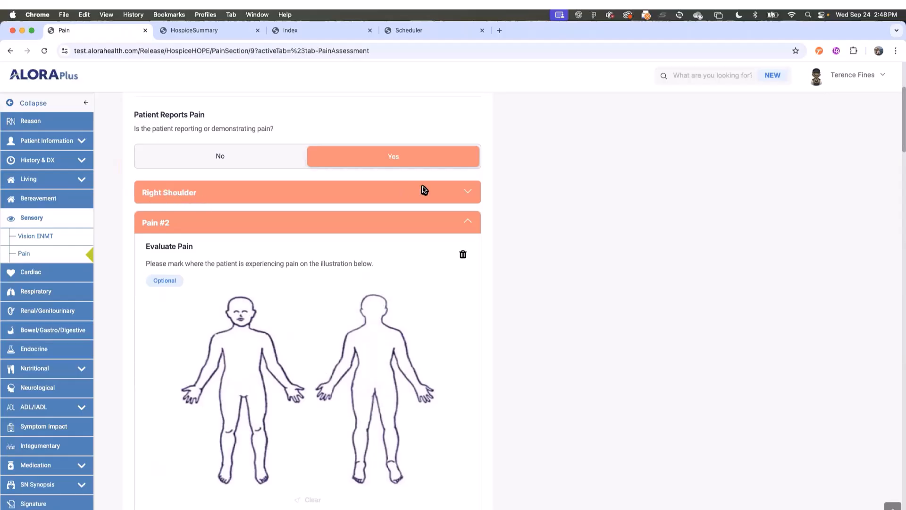
left_click(471, 195)
scroll(344, 253, "down", 3)
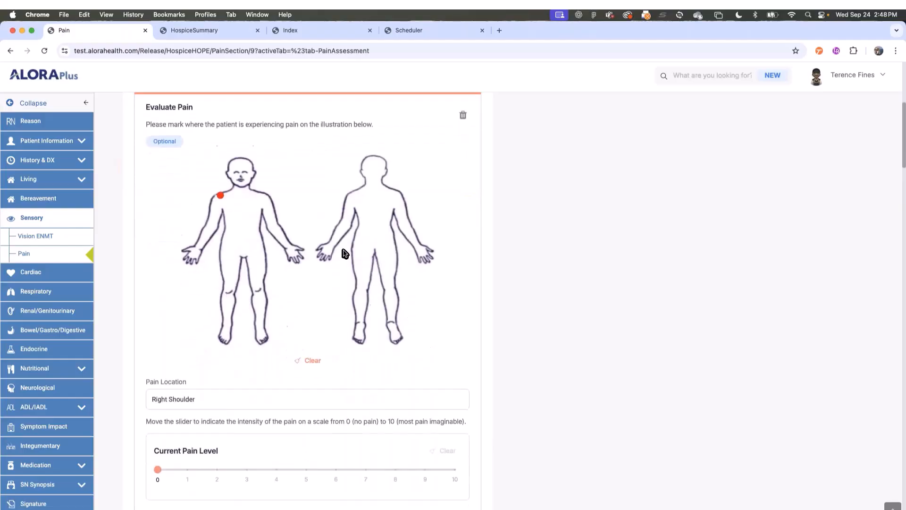
scroll(425, 264, "up", 6)
left_click(466, 307)
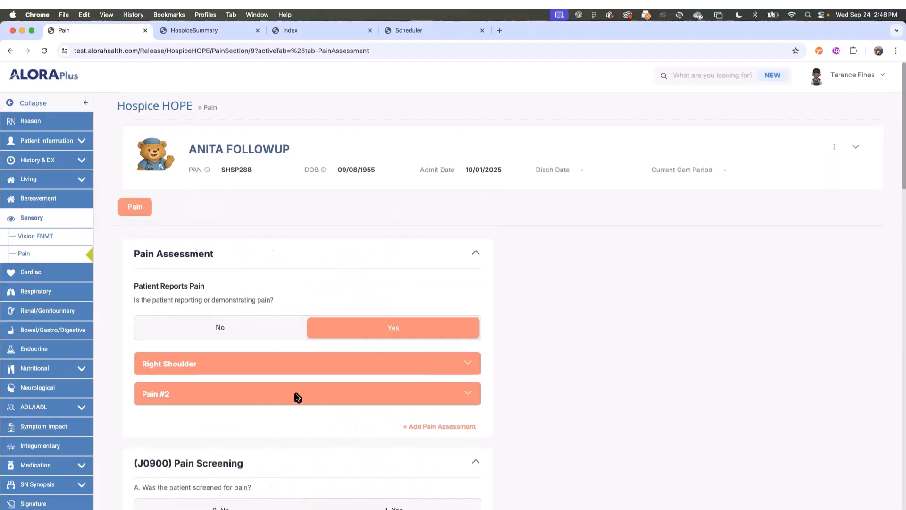
scroll(448, 268, "down", 3)
- Add a blank Pain #3 entry and collapse its panel
left_click(439, 255)
scroll(344, 318, "down", 3)
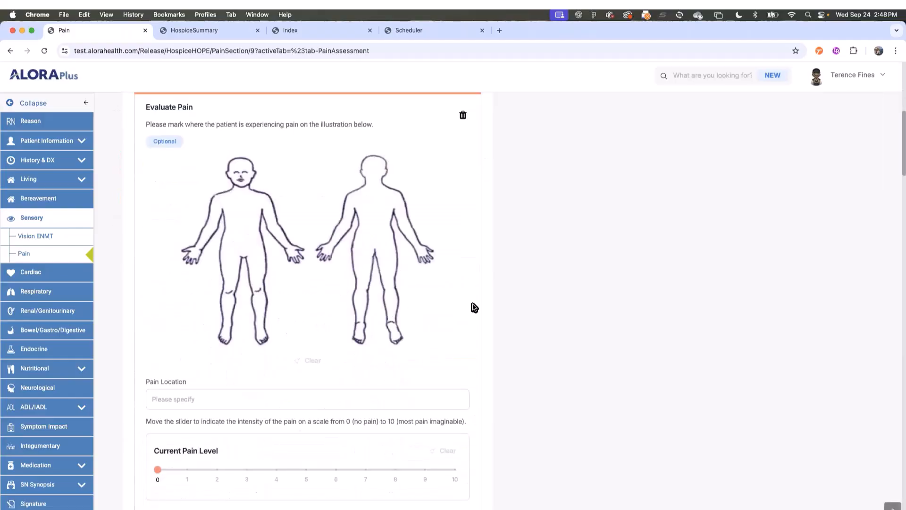
scroll(472, 284, "up", 5)
left_click(470, 269)
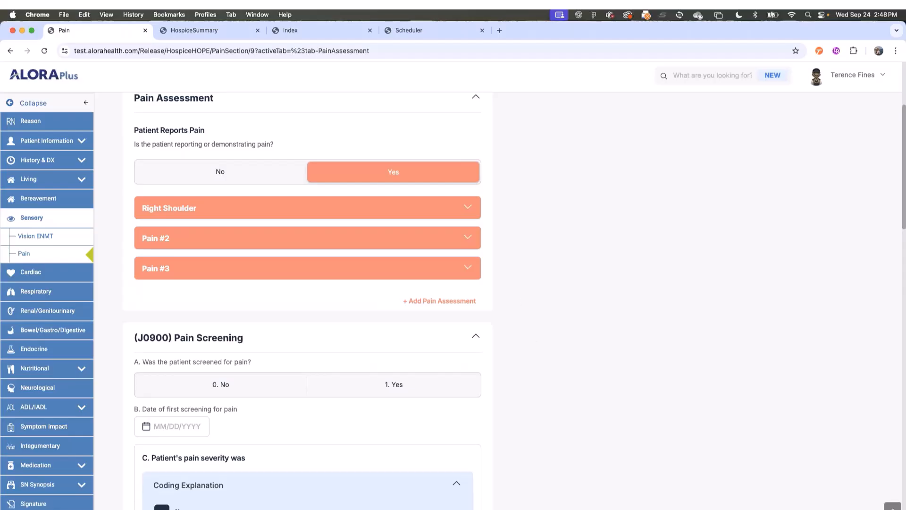
scroll(504, 420, "down", 1)
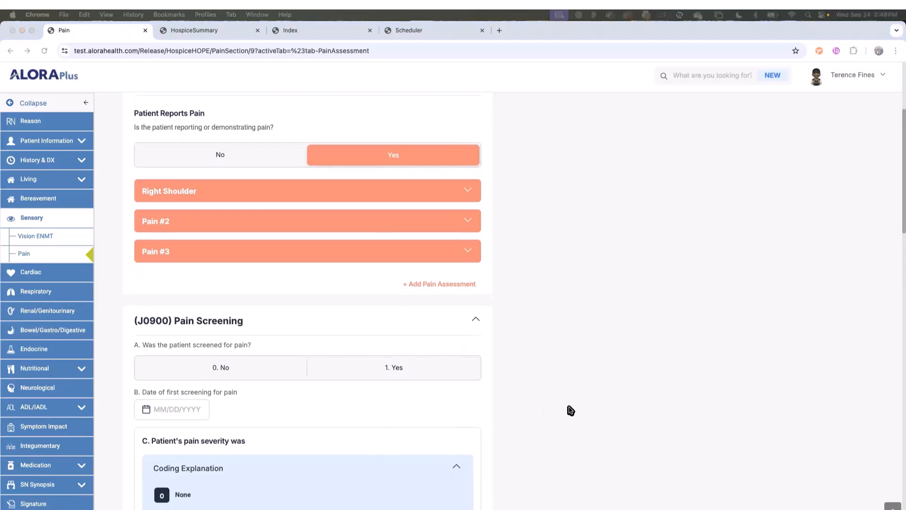
scroll(482, 404, "down", 10)
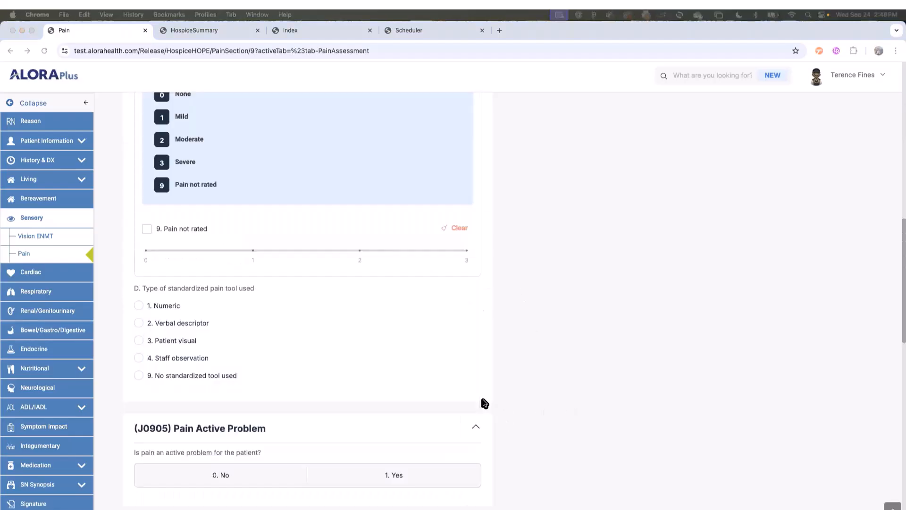
scroll(485, 403, "down", 4)
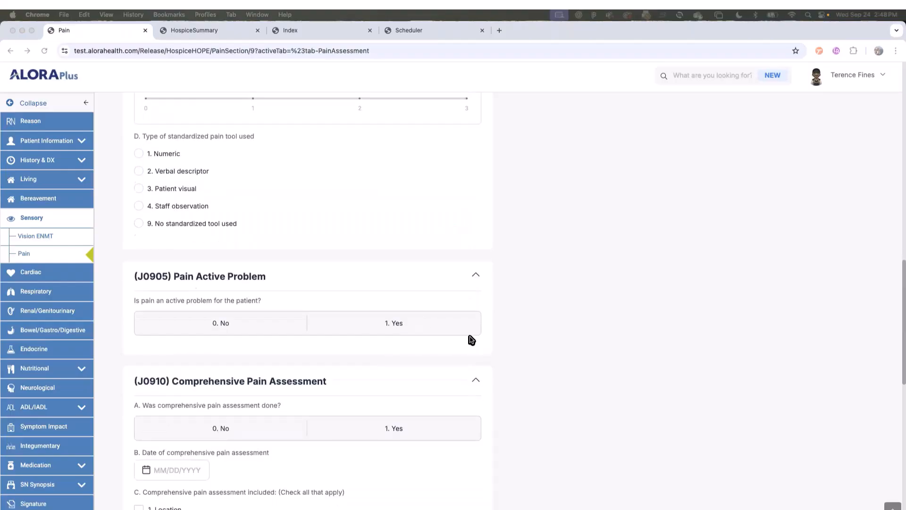
scroll(542, 413, "down", 9)
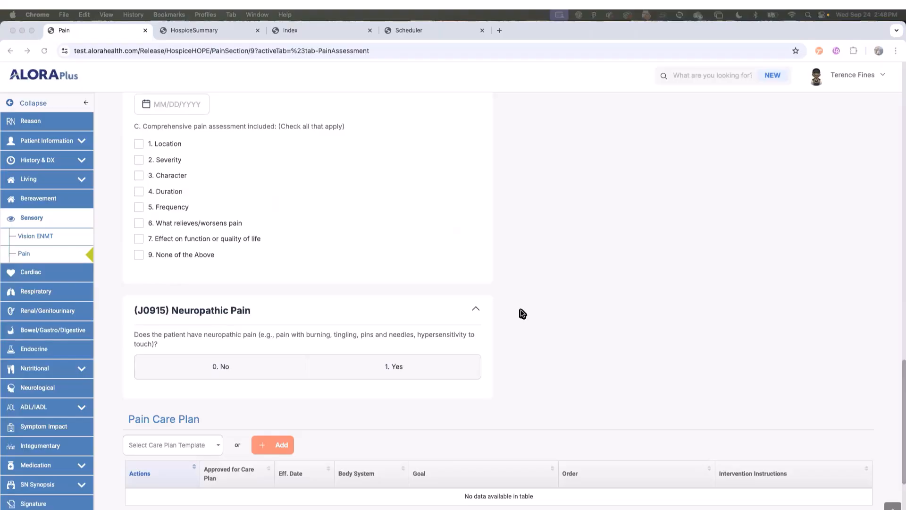
scroll(522, 313, "down", 2)
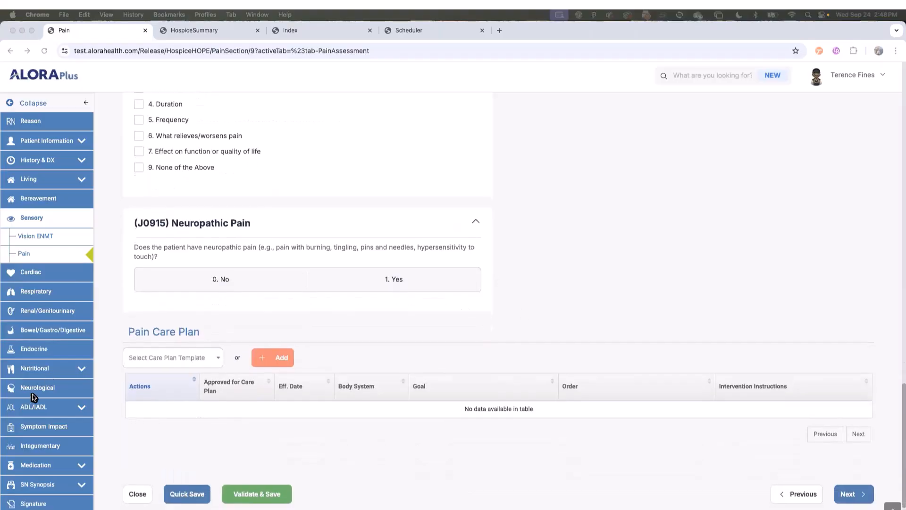
left_click(104, 433)
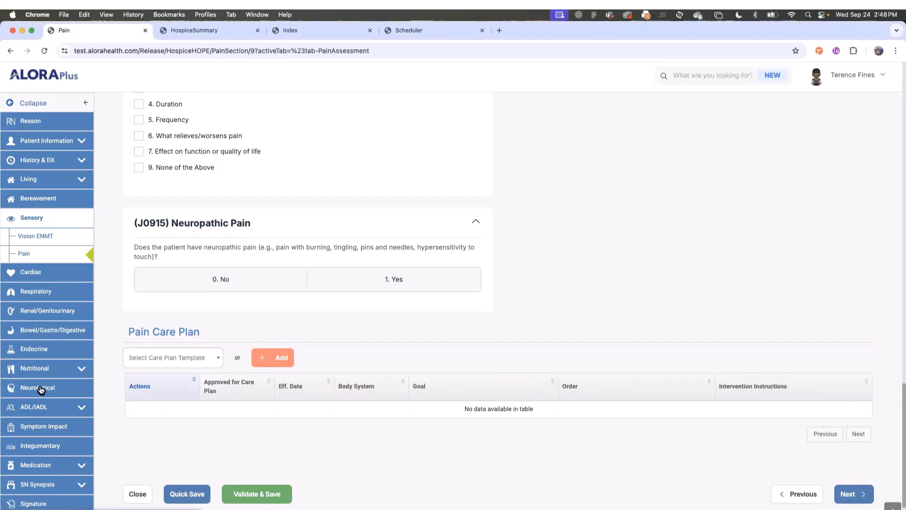
- In the Neurological section, check both Oriented and Disoriented under Mental Status
left_click(41, 388)
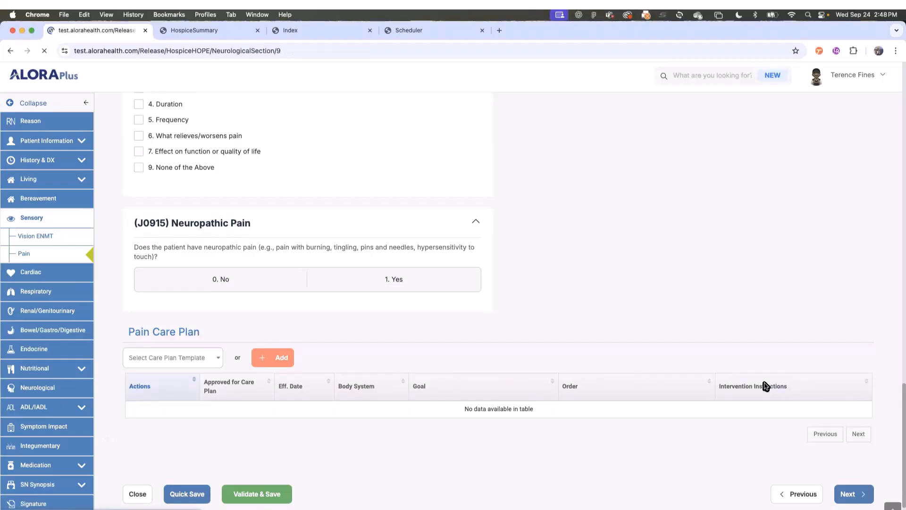
scroll(593, 286, "down", 5)
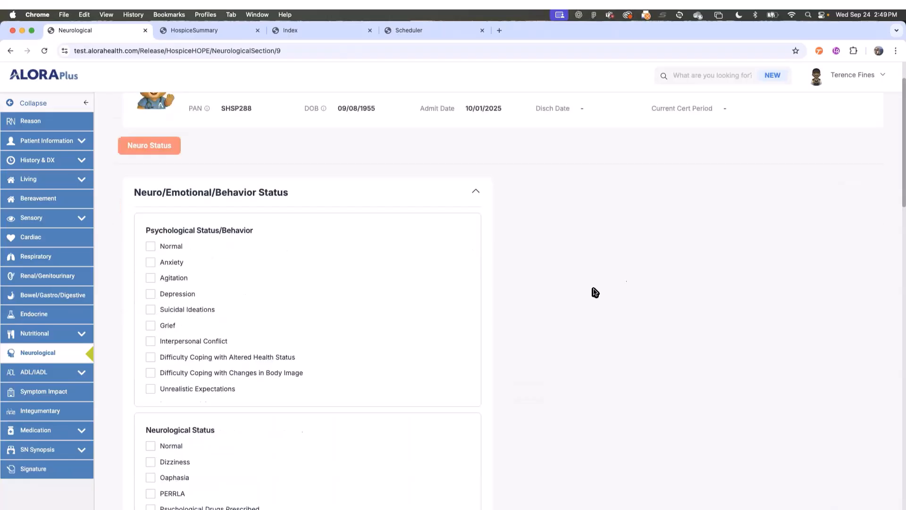
scroll(609, 346, "down", 15)
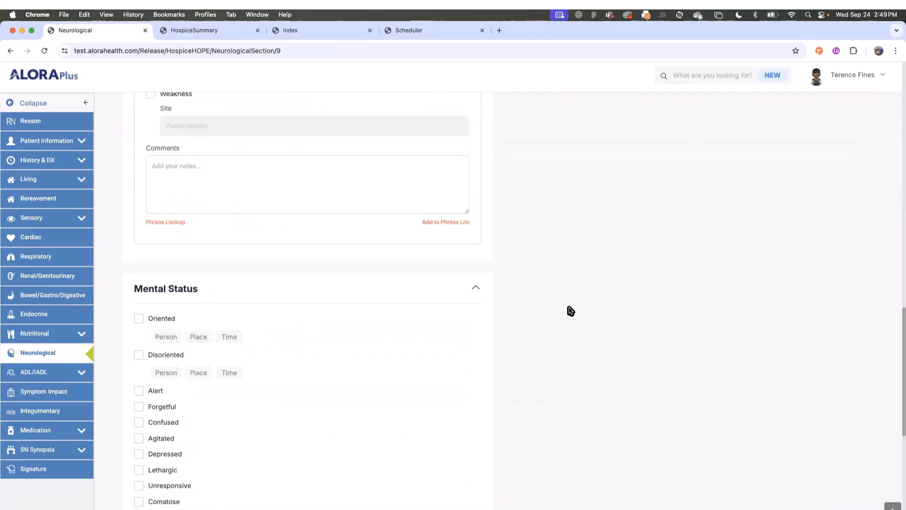
scroll(570, 311, "down", 1)
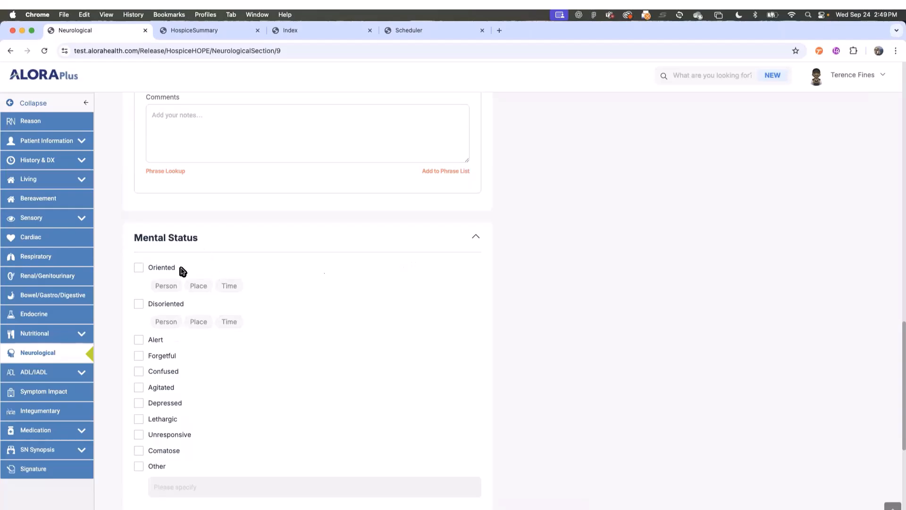
left_click(138, 268)
left_click(139, 306)
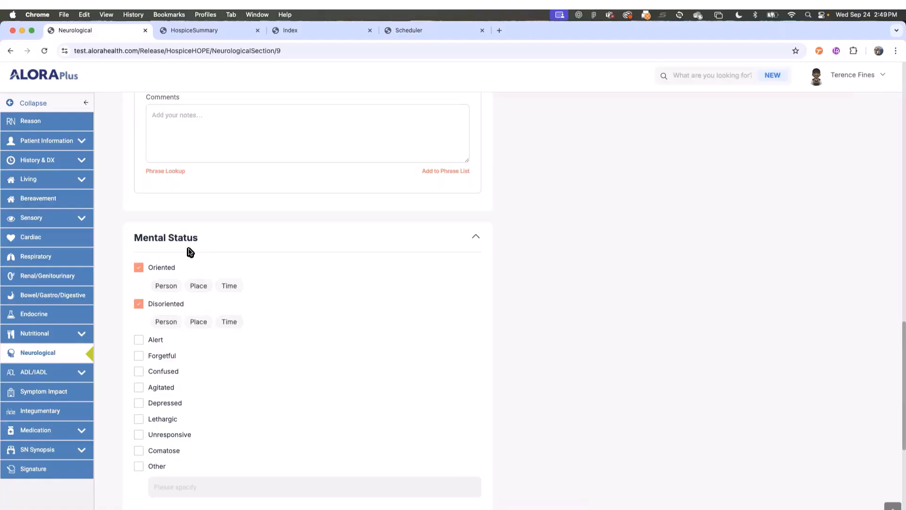
- Mark orientation to Person only, leaving Place and Time unselected
left_click(171, 286)
left_click(202, 286)
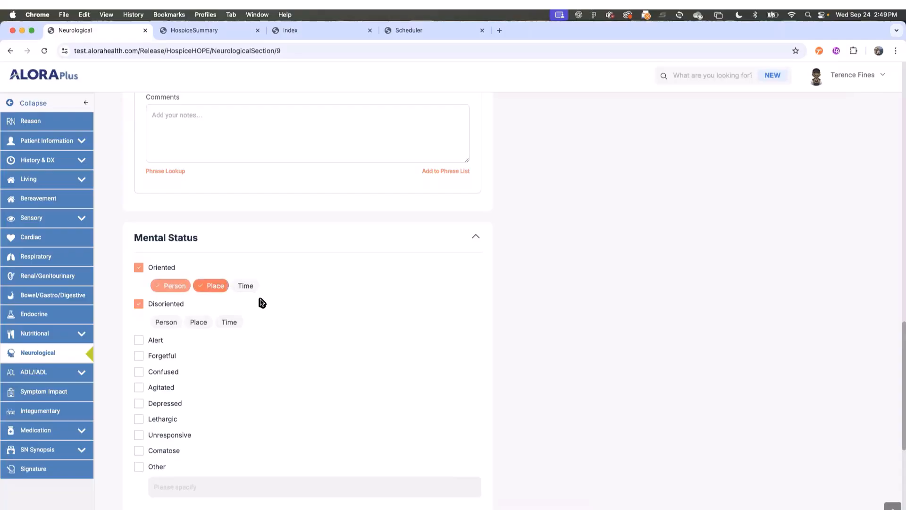
left_click(251, 286)
left_click(235, 286)
left_click(213, 287)
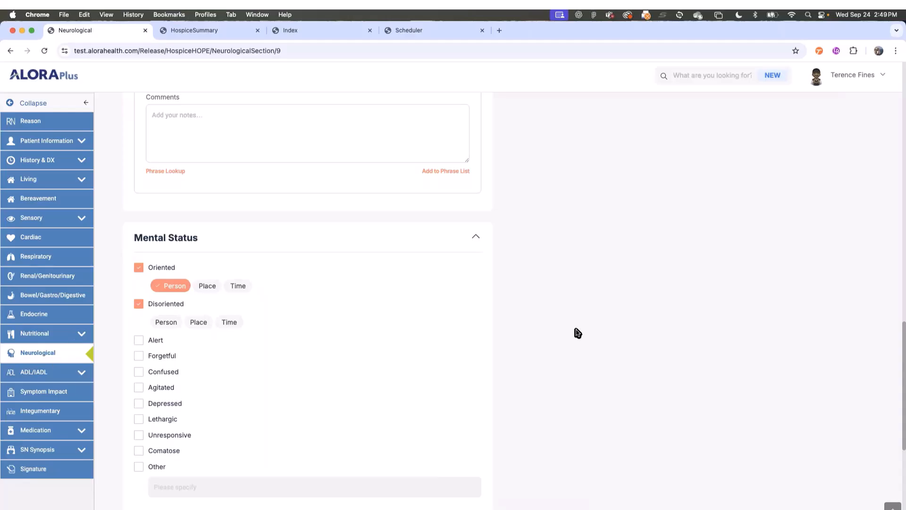
scroll(577, 339, "down", 3)
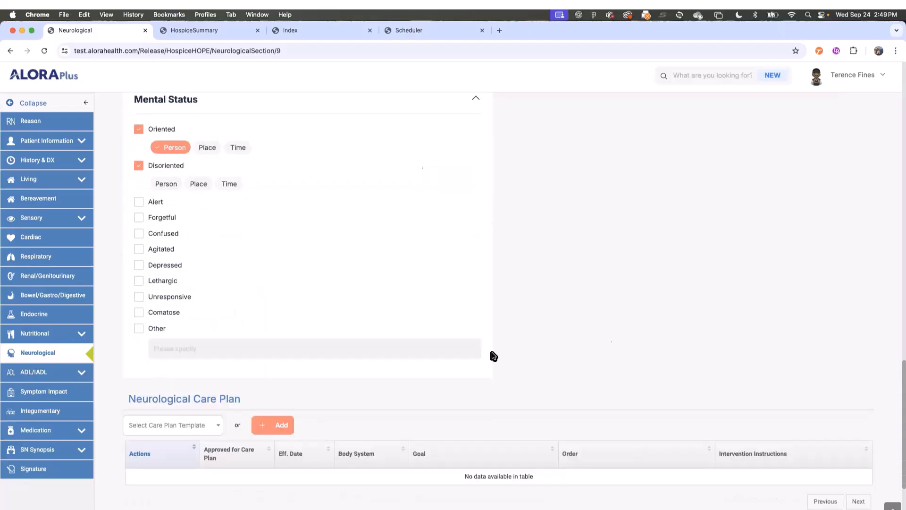
- In Symptom Impact, answer J2050 A screening completed as '1. Yes'
left_click(47, 396)
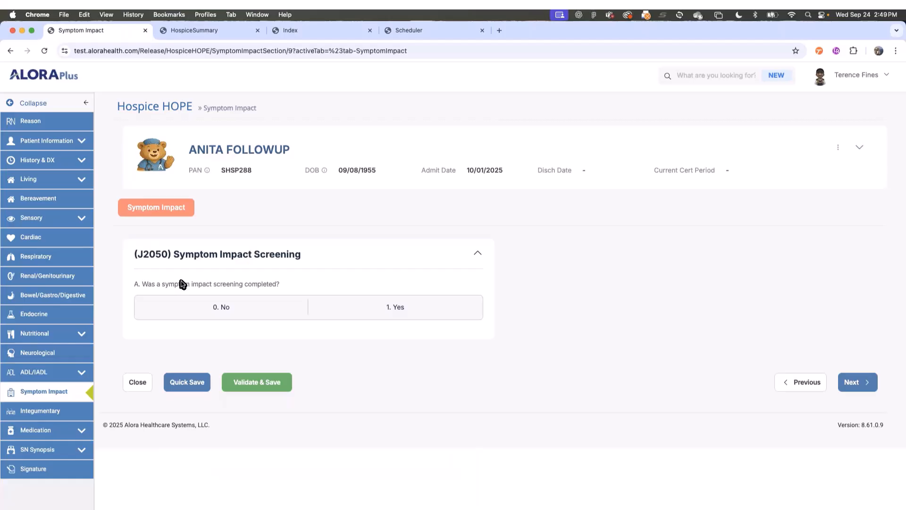
left_click(392, 309)
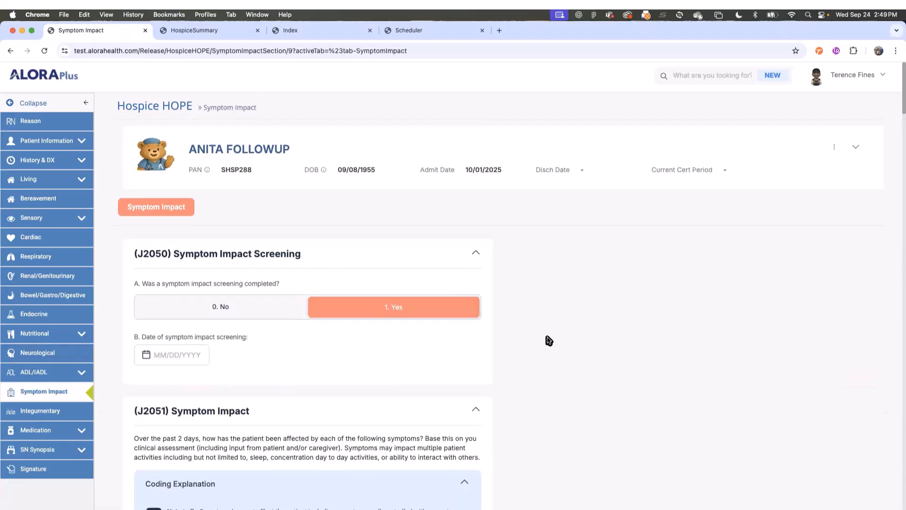
scroll(543, 338, "down", 3)
left_click(235, 168)
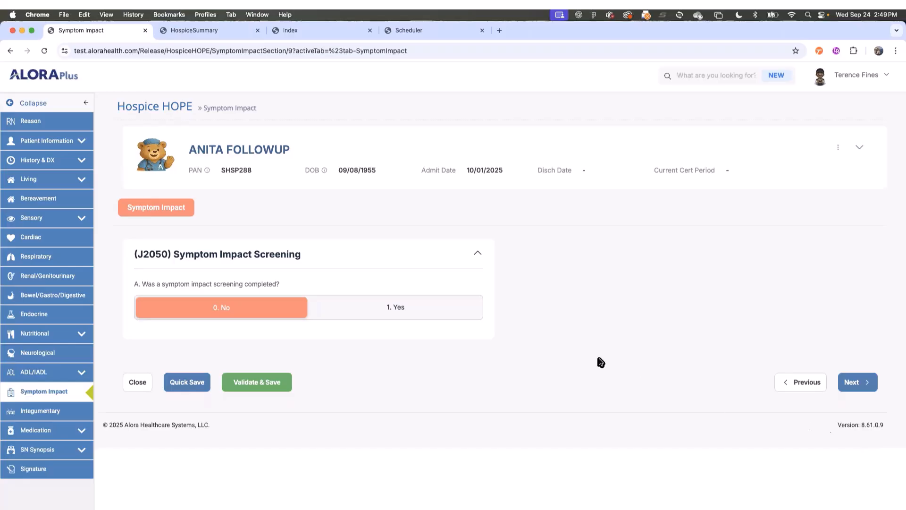
left_click(389, 314)
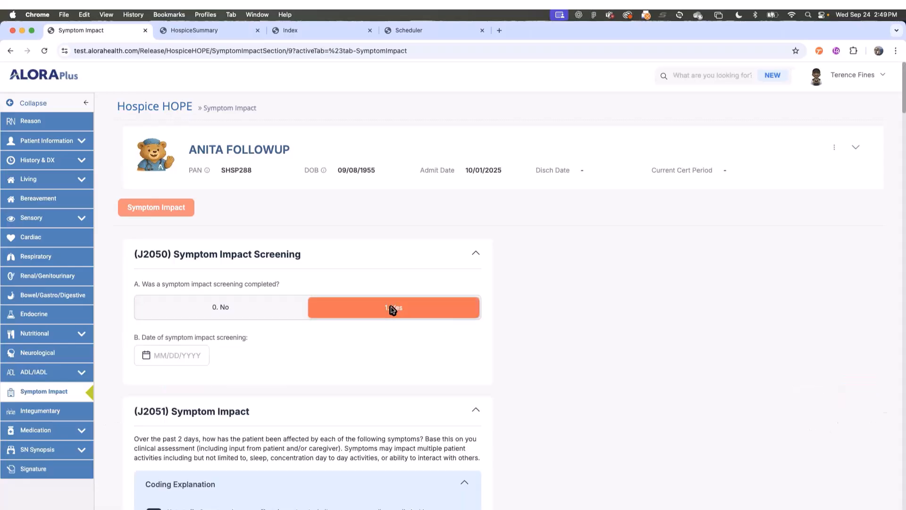
- Set the screening date to 10/01/2025
left_click(185, 356)
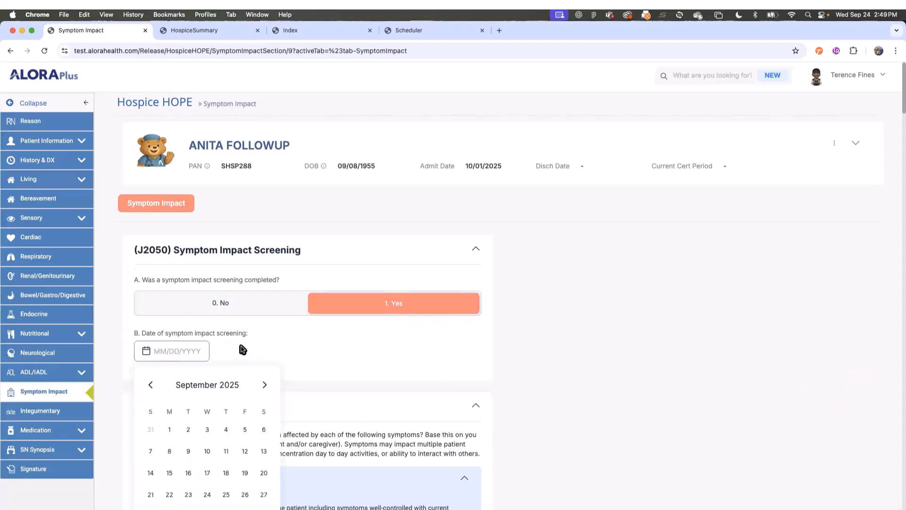
scroll(255, 331, "down", 2)
left_click(266, 315)
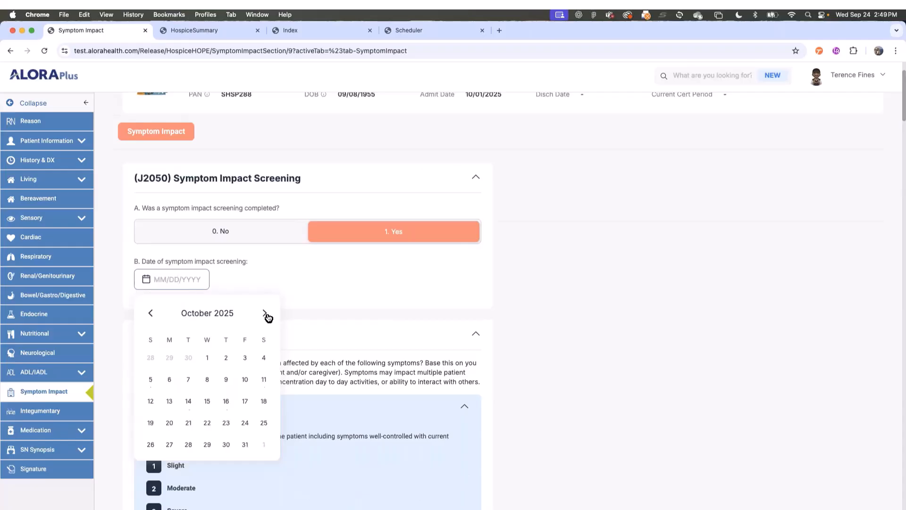
left_click(206, 358)
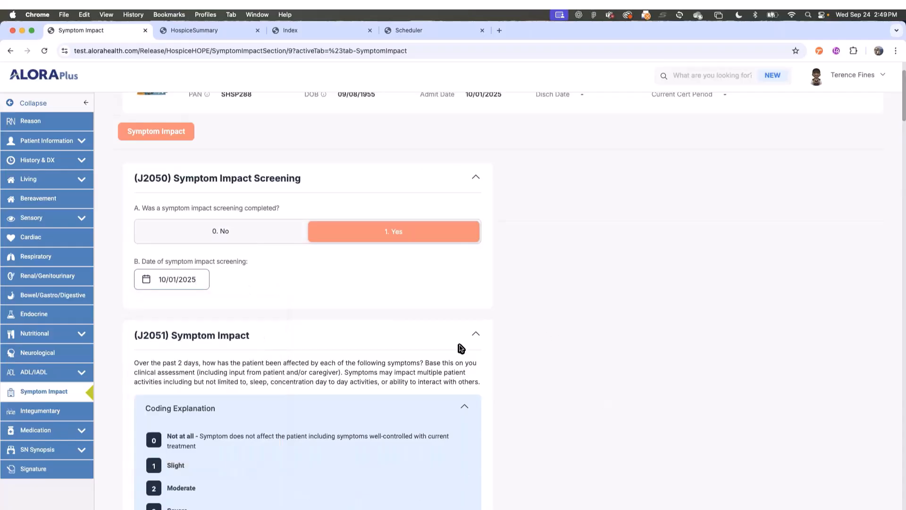
- Rate J2051 Pain as 1 on the slider
scroll(500, 354, "down", 5)
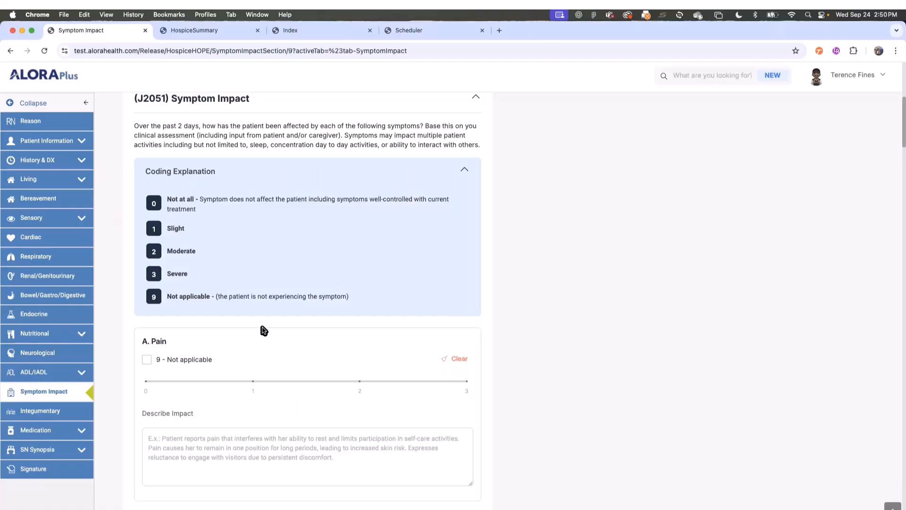
left_click(146, 360)
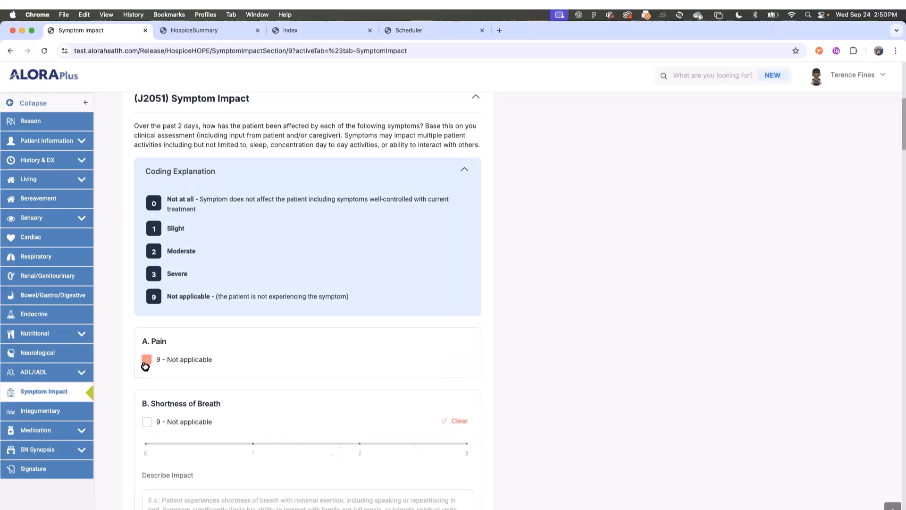
left_click(146, 360)
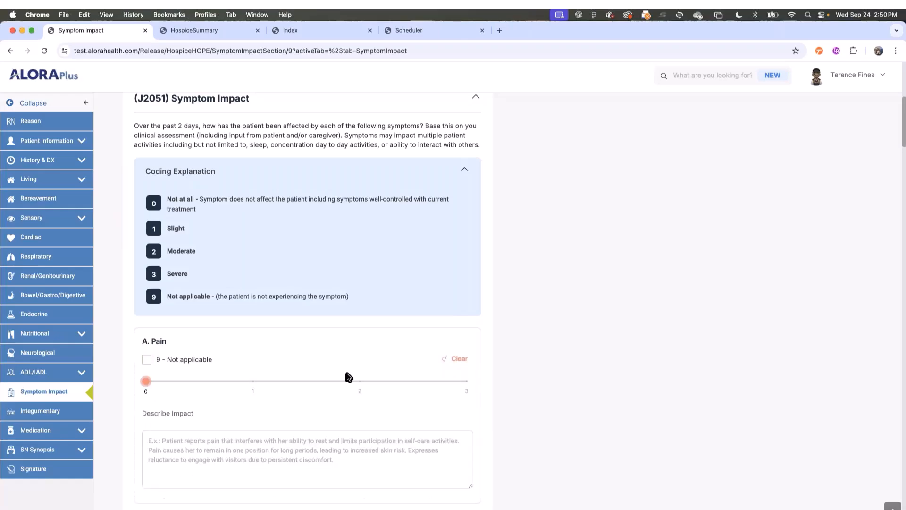
left_click(360, 384)
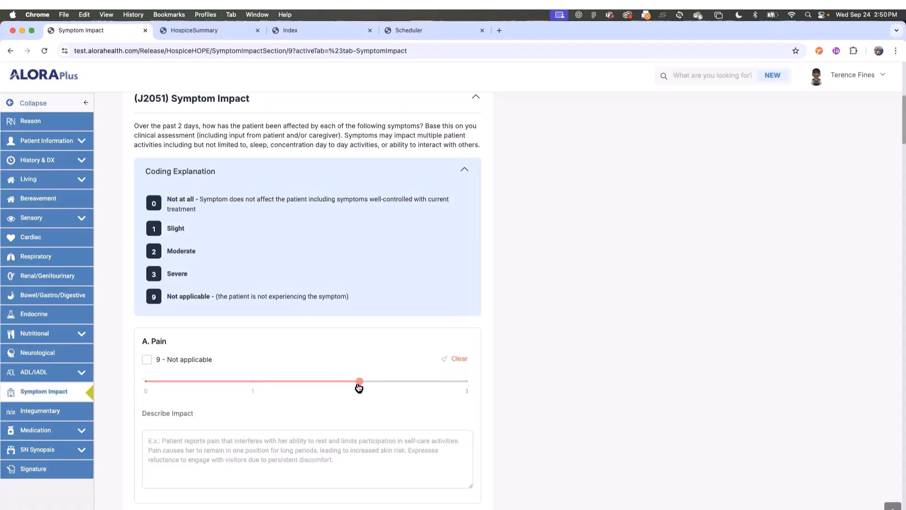
left_click_drag(358, 385, 290, 396)
left_click(401, 381)
left_click(254, 383)
- Mark Shortness of Breath through Constipation '9 - Not applicable' and rate Agitation 2
scroll(274, 406, "down", 5)
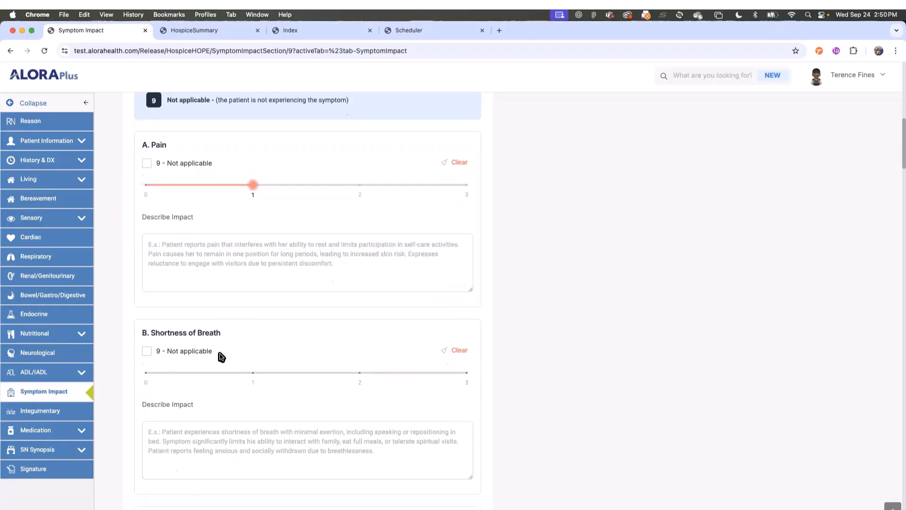
left_click(201, 352)
left_click(192, 411)
scroll(192, 413, "down", 8)
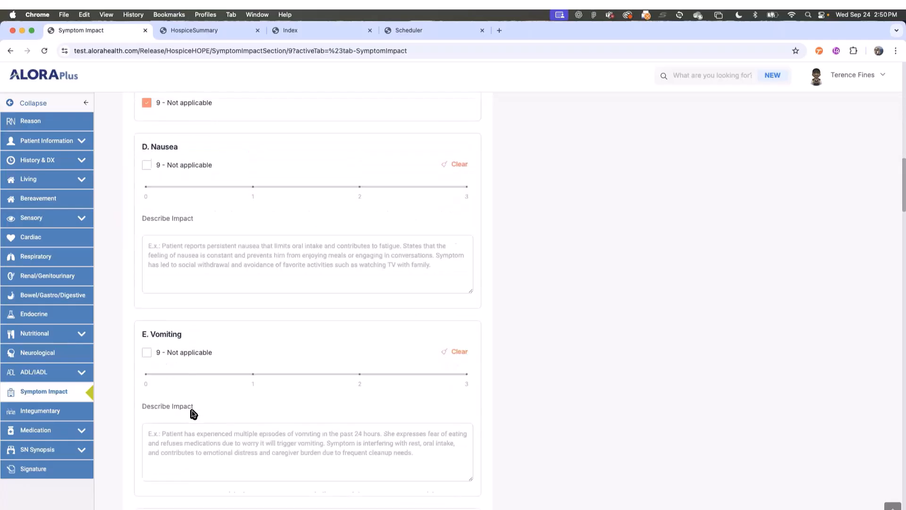
left_click(175, 168)
left_click(178, 227)
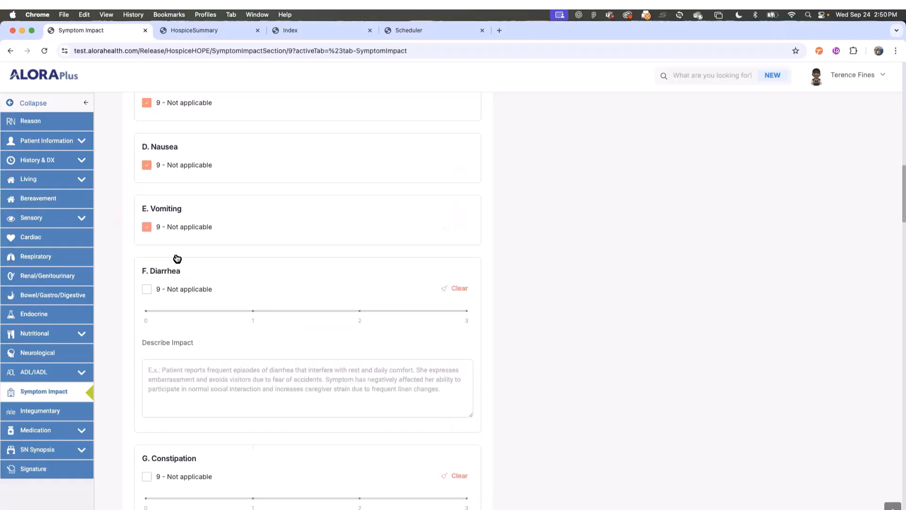
left_click(186, 291)
scroll(196, 326, "down", 1)
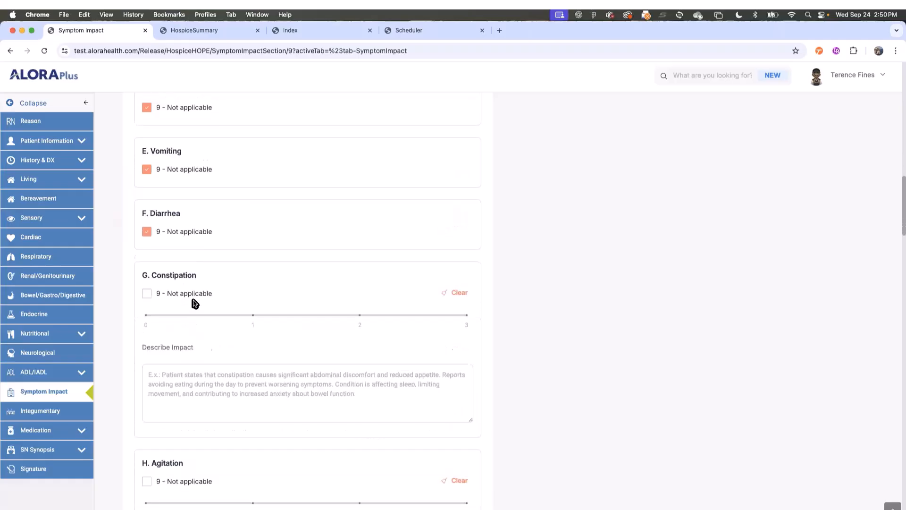
left_click(188, 295)
scroll(281, 330, "down", 2)
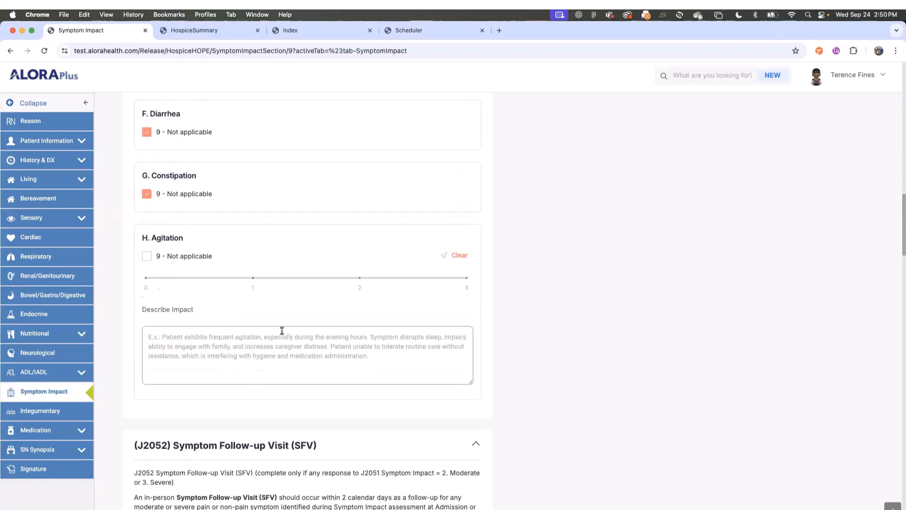
left_click(359, 278)
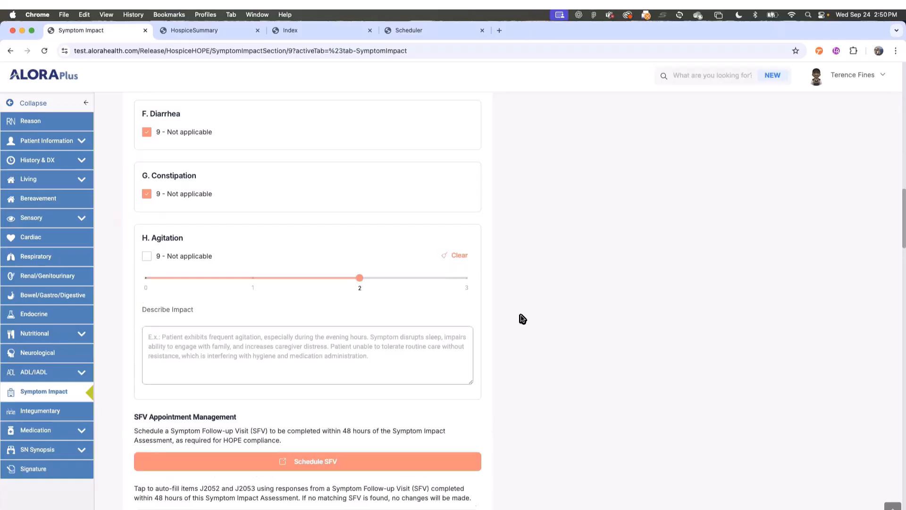
scroll(457, 403, "down", 3)
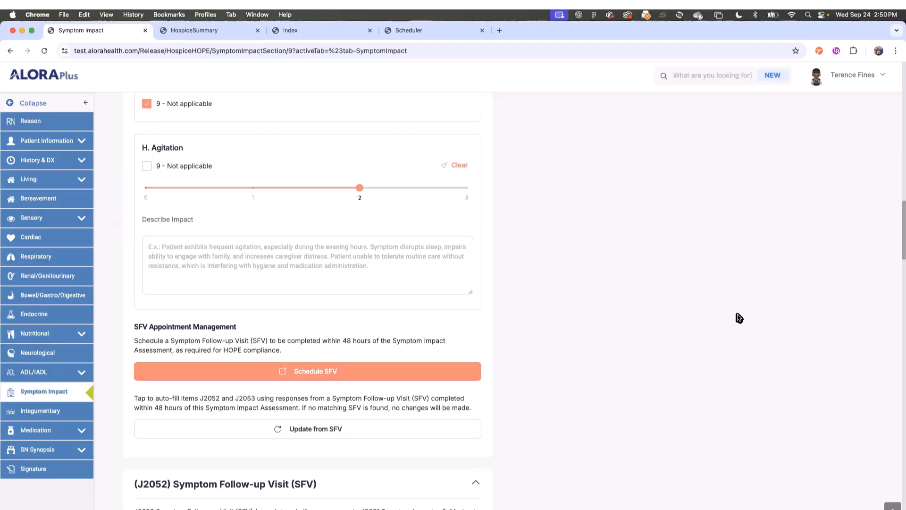
- Start a symptom follow-up appointment, choose RN Symptom Followup billing and assign the registered nurse
left_click(307, 373)
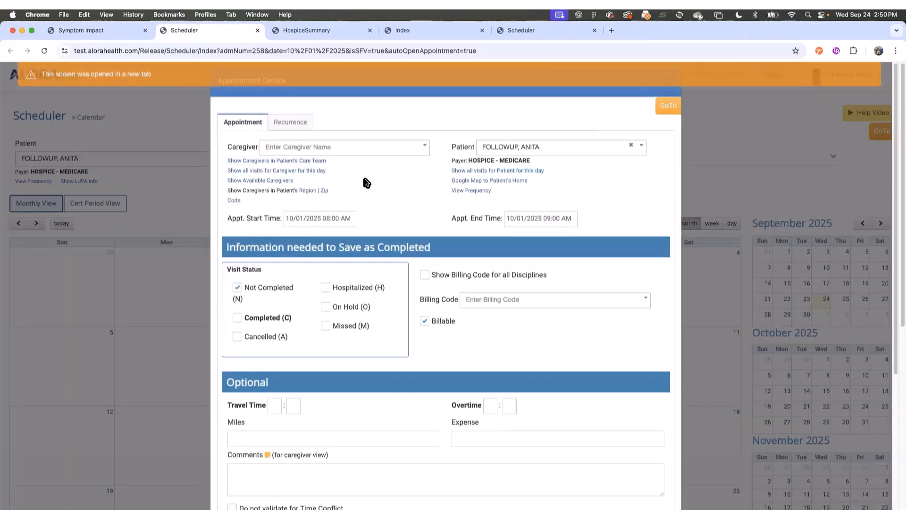
left_click(560, 308)
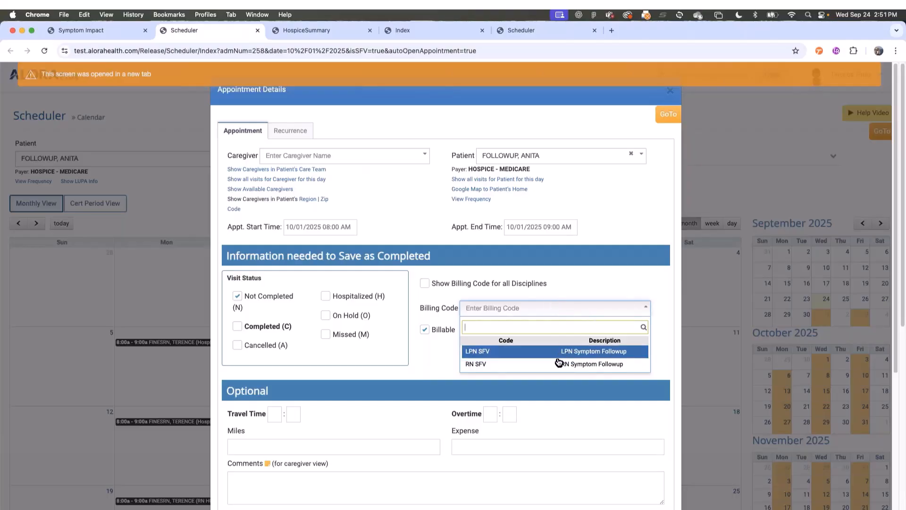
left_click(545, 366)
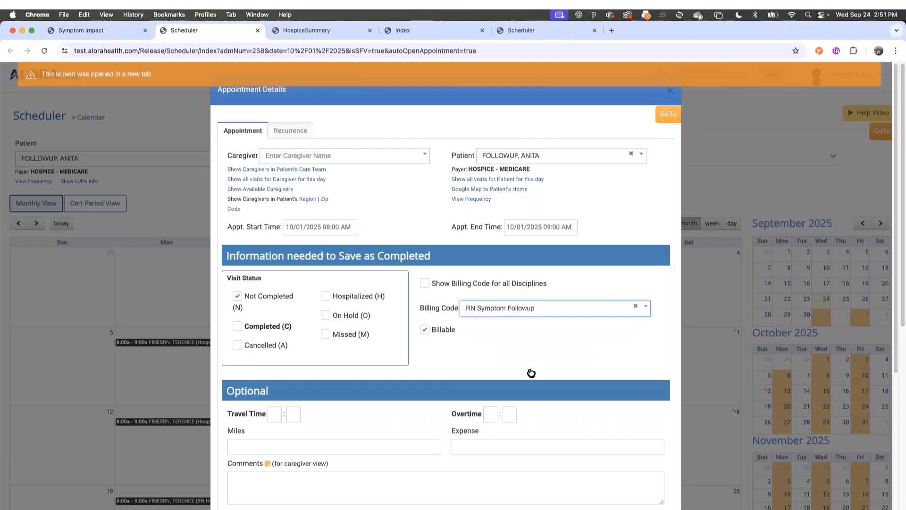
left_click(322, 158)
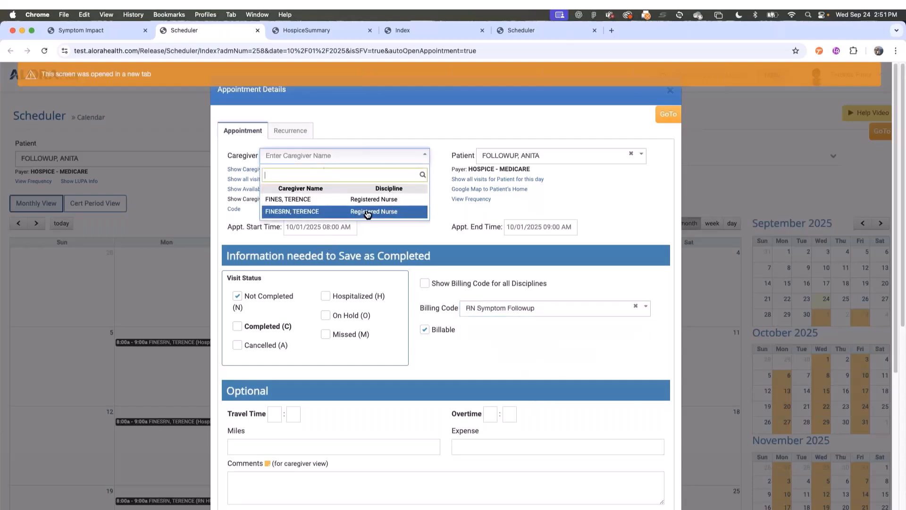
left_click(367, 212)
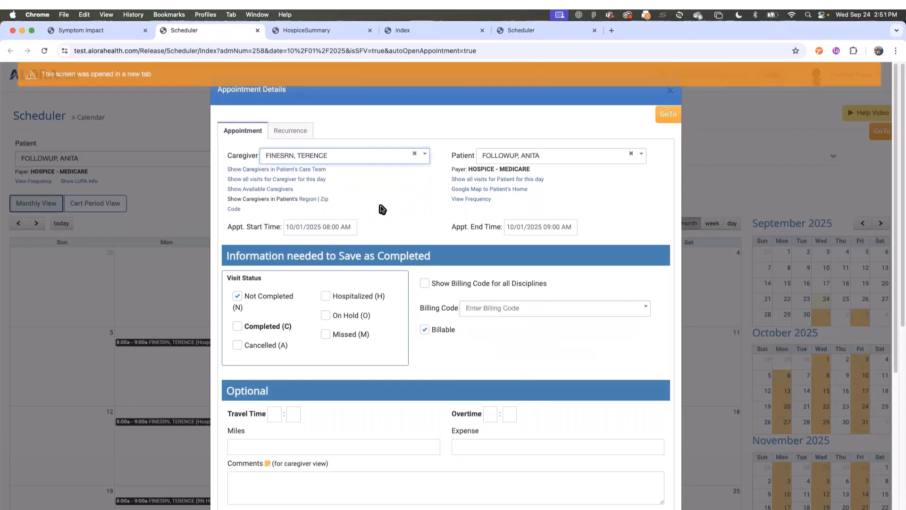
- Set the appointment start date to 10/02/2025 and reselect the RN Symptom Followup billing code
left_click(306, 231)
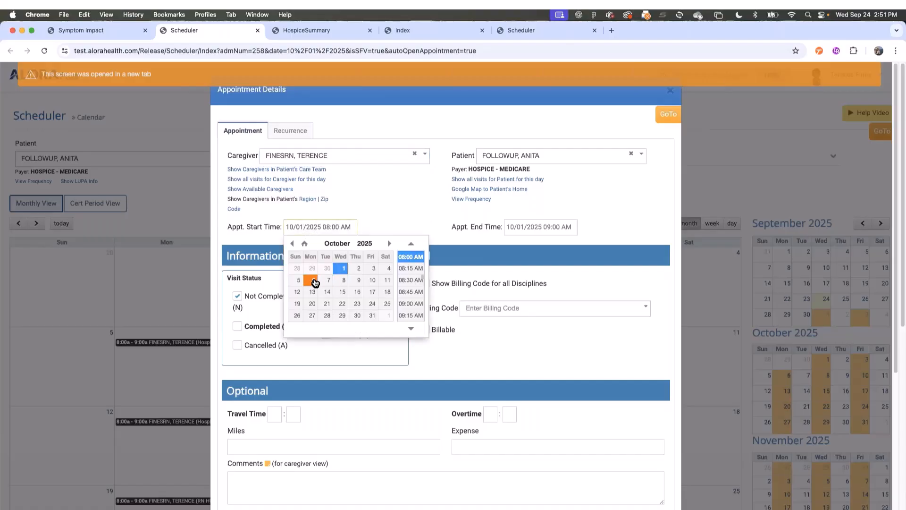
left_click(313, 281)
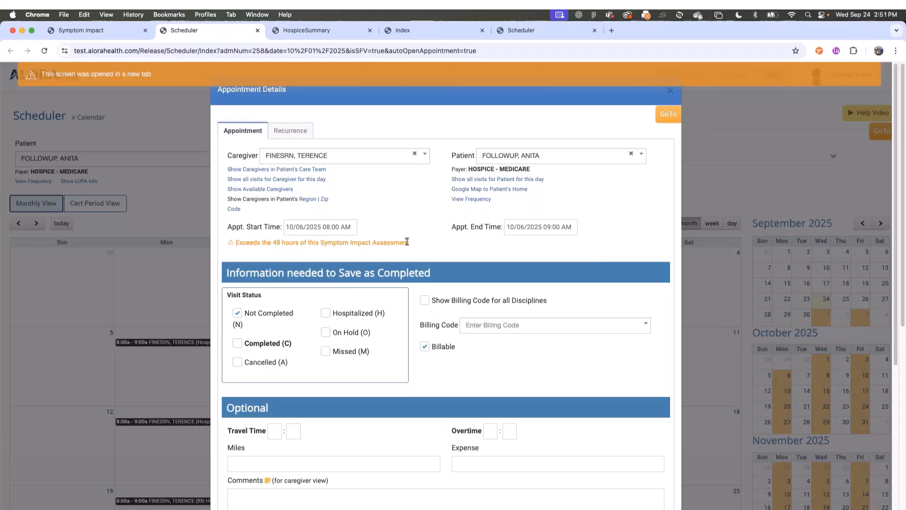
left_click(310, 231)
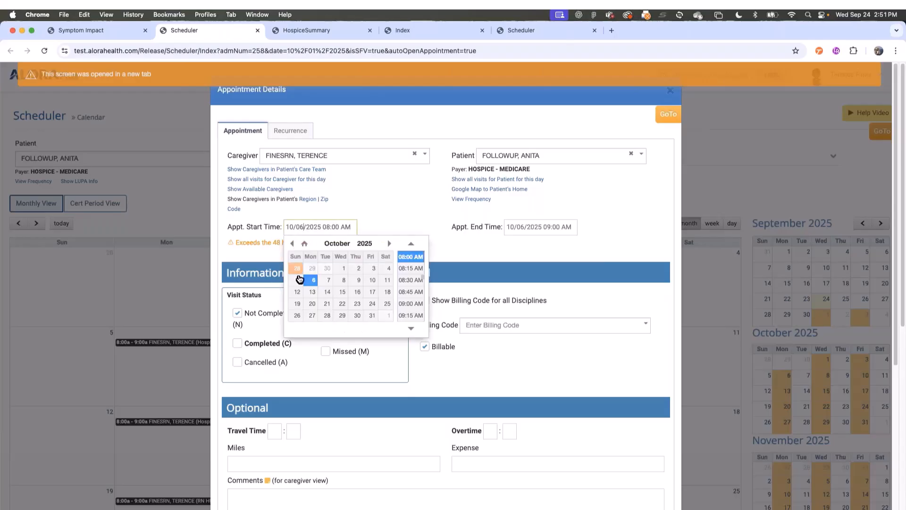
left_click(354, 270)
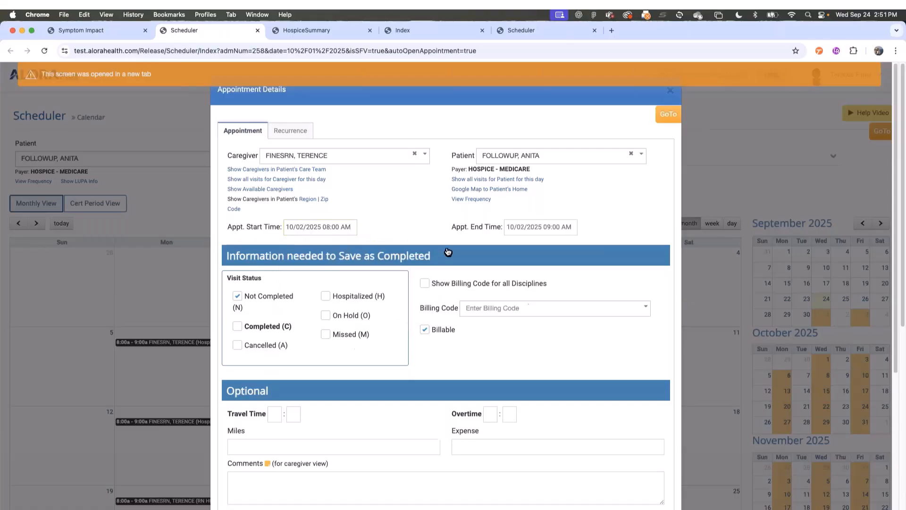
left_click(310, 227)
left_click(373, 268)
left_click(346, 233)
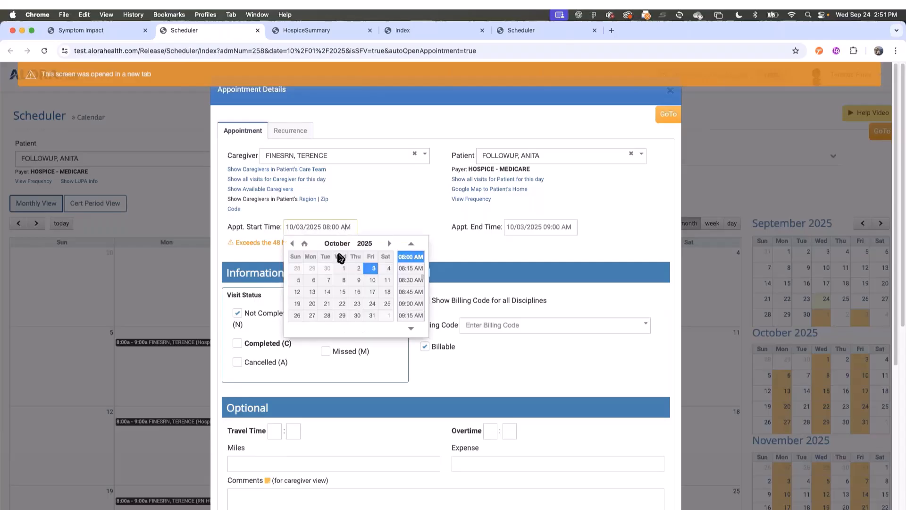
left_click(351, 273)
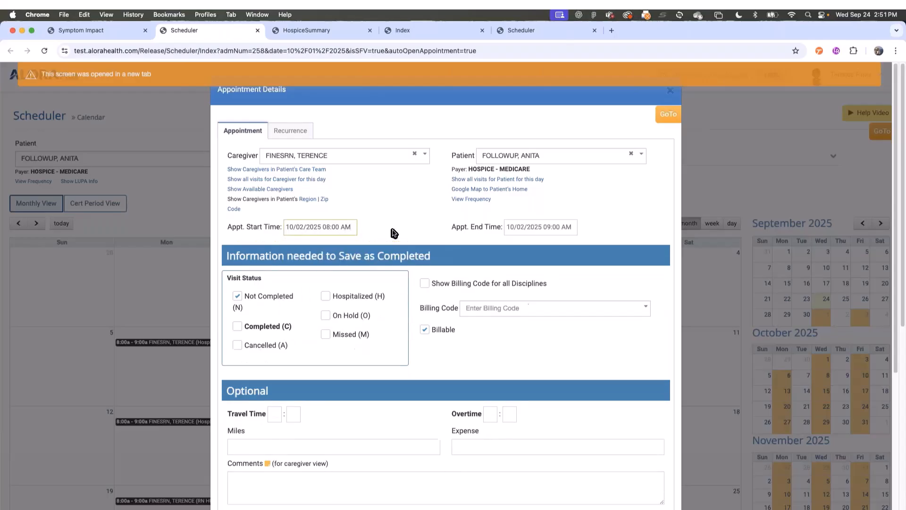
left_click(514, 308)
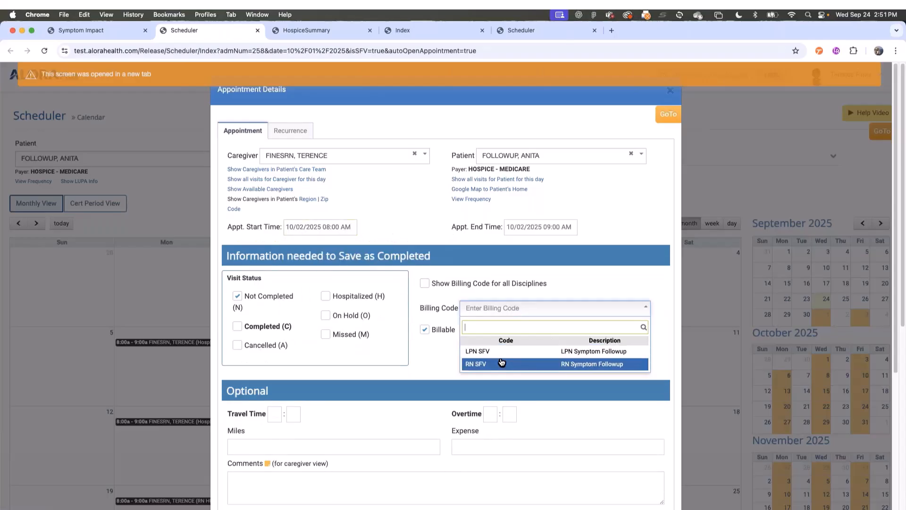
left_click(543, 364)
scroll(474, 403, "down", 1)
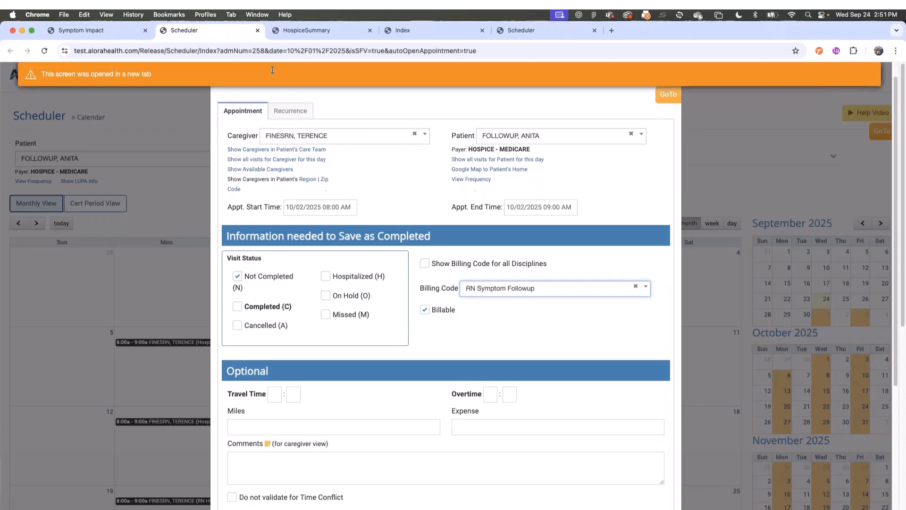
- Close the Scheduler, clear H. Agitation and rate it 2 again
left_click(258, 31)
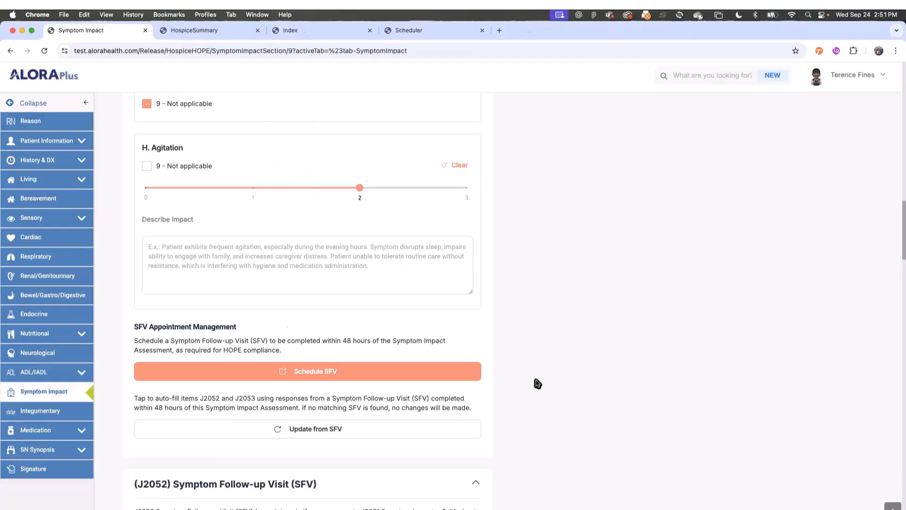
scroll(519, 359, "down", 1)
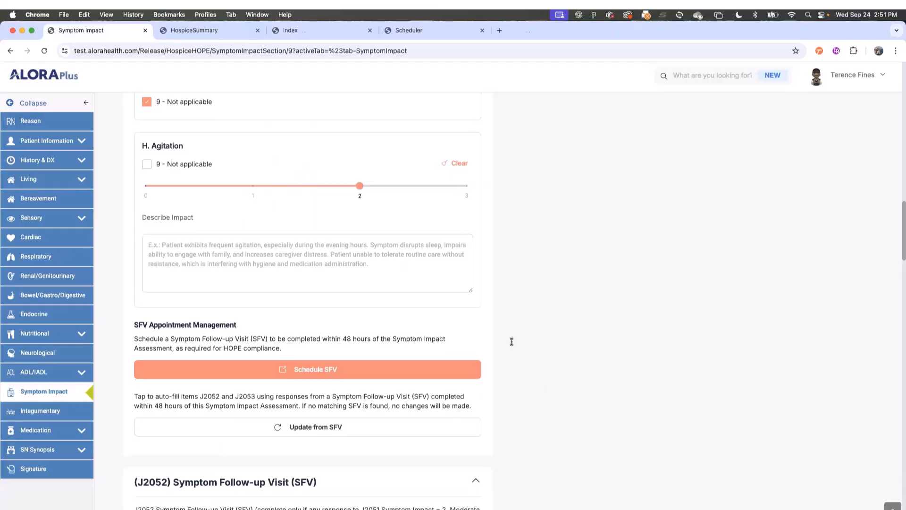
left_click(452, 163)
scroll(510, 331, "down", 3)
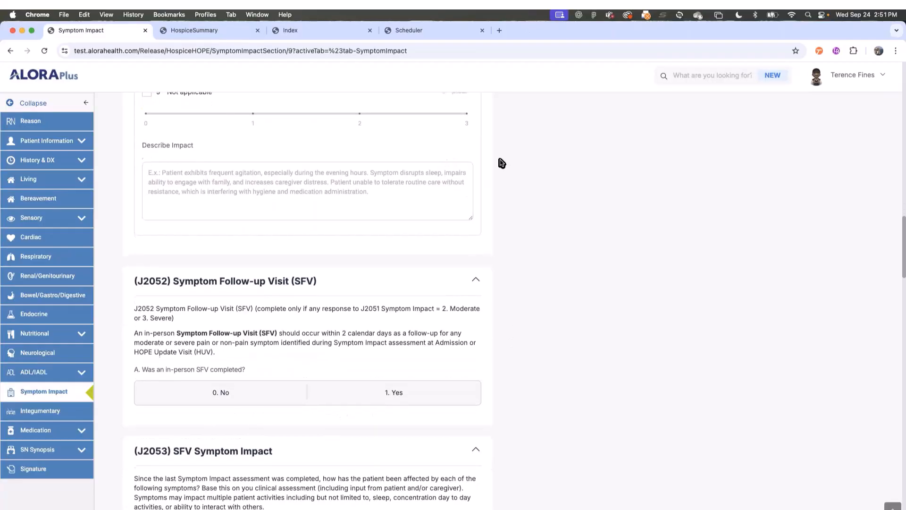
left_click(359, 115)
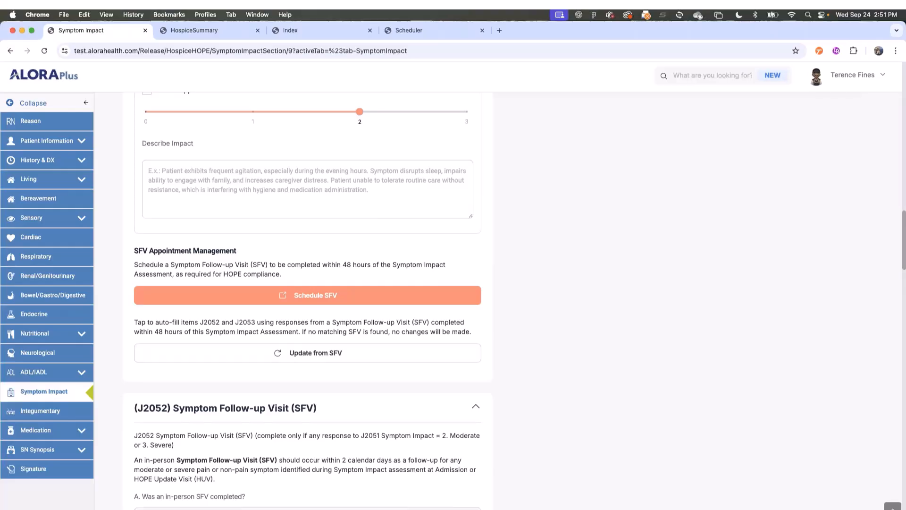
- Scroll through the J2052/J2053 sections and move on to Integumentary
scroll(344, 368, "down", 4)
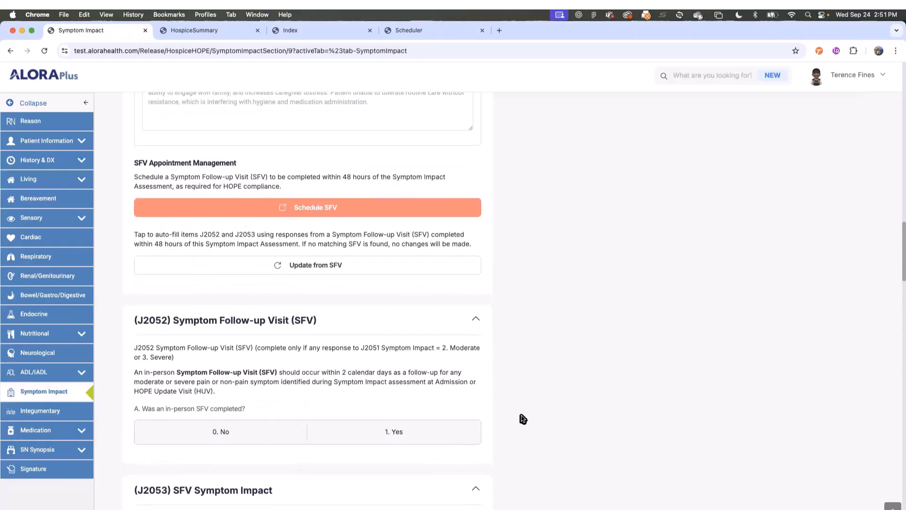
scroll(523, 419, "down", 8)
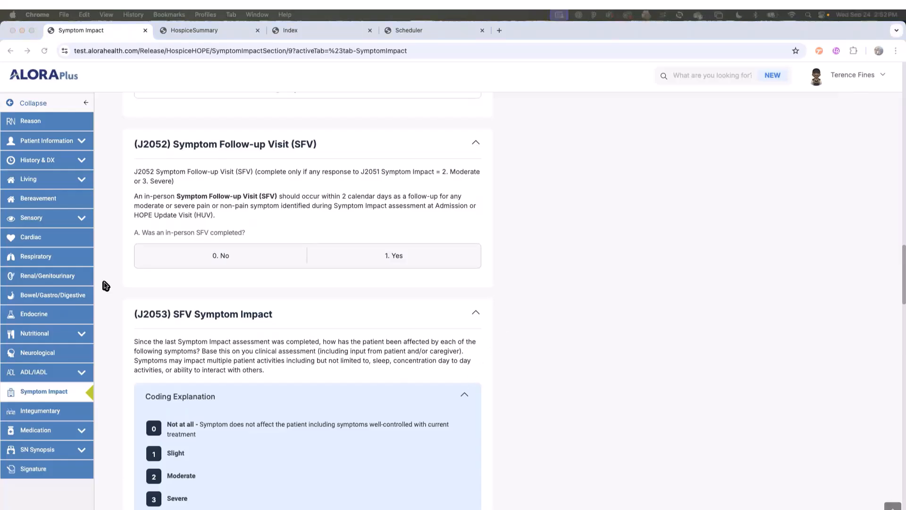
scroll(105, 285, "up", 1)
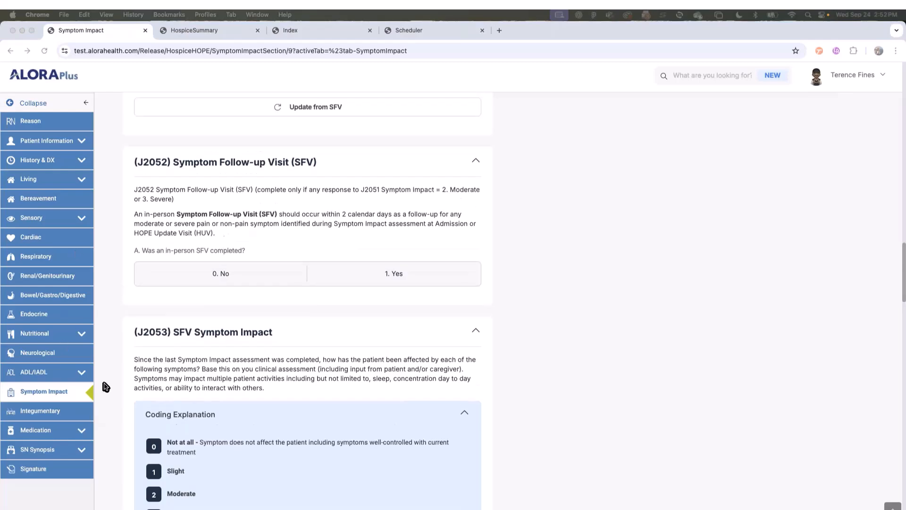
left_click(106, 385)
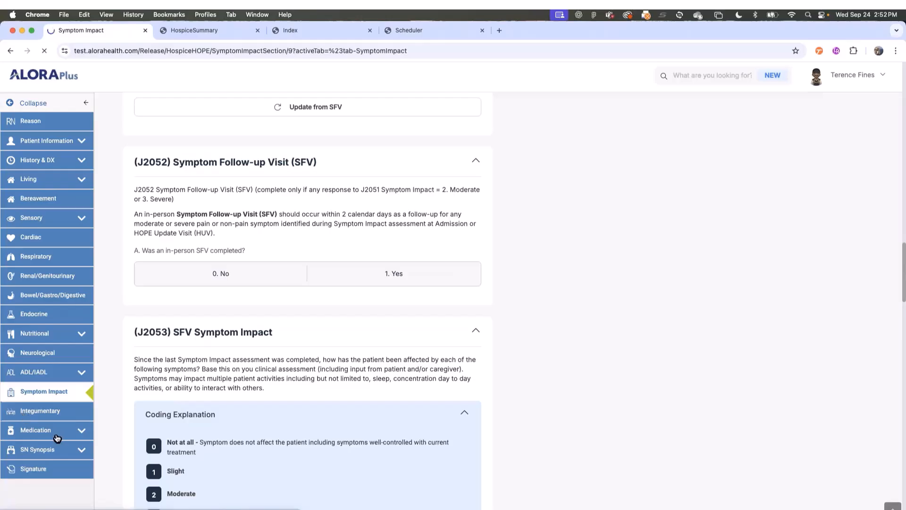
left_click(31, 414)
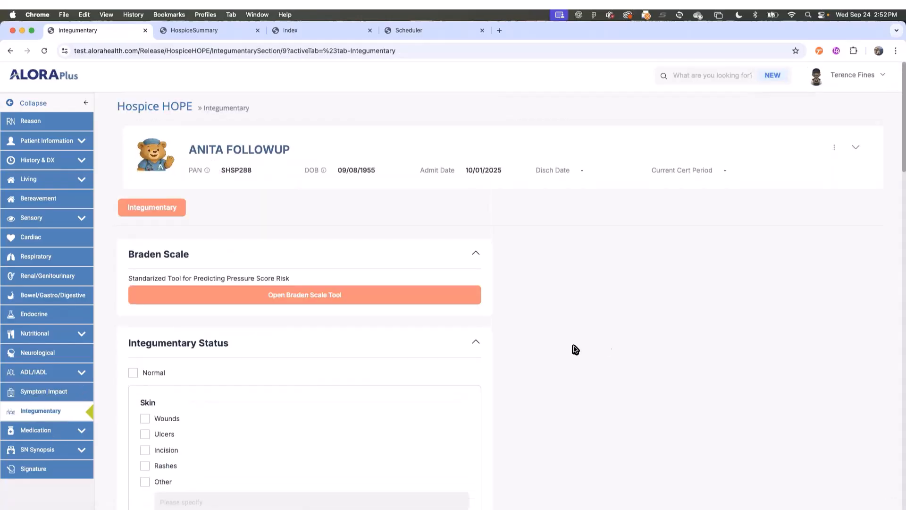
- Answer M1190 Skin Conditions '0. No' and expand SN Synopsis in the sidebar
scroll(585, 348, "down", 3)
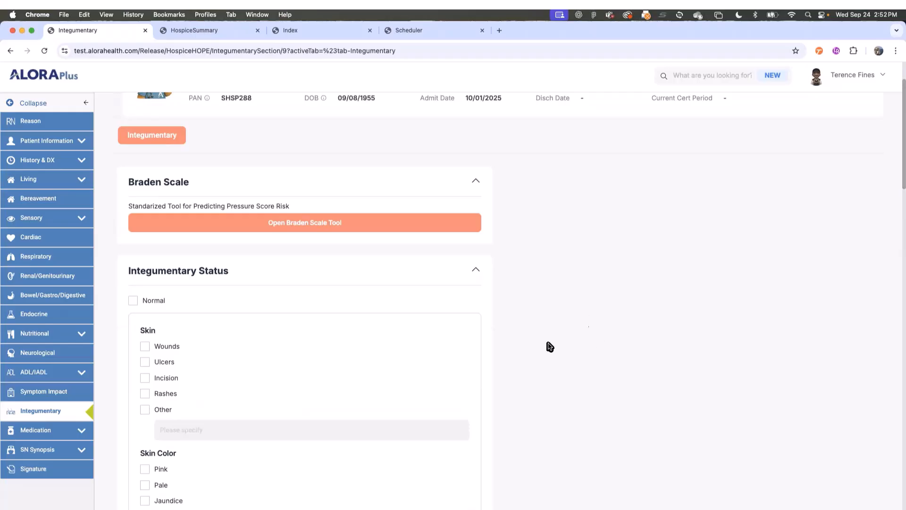
scroll(541, 357, "down", 1)
scroll(542, 357, "down", 10)
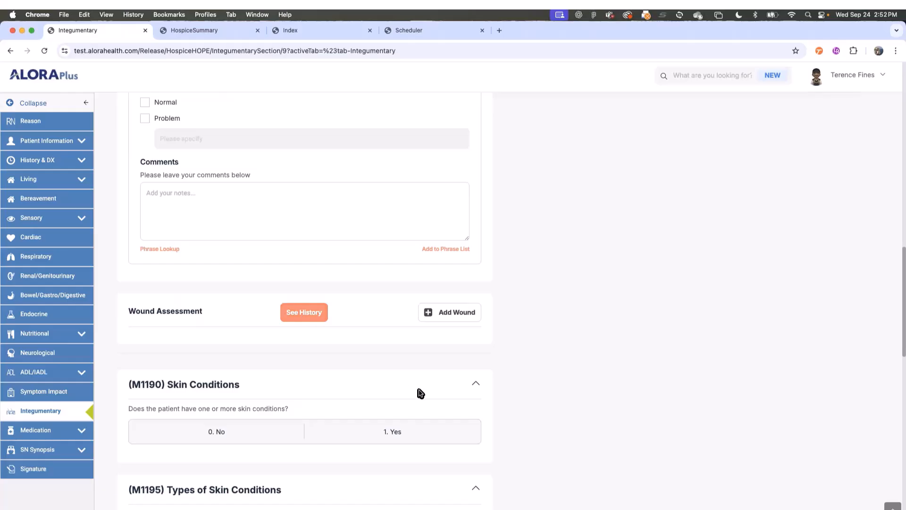
scroll(419, 392, "down", 4)
scroll(480, 421, "down", 3)
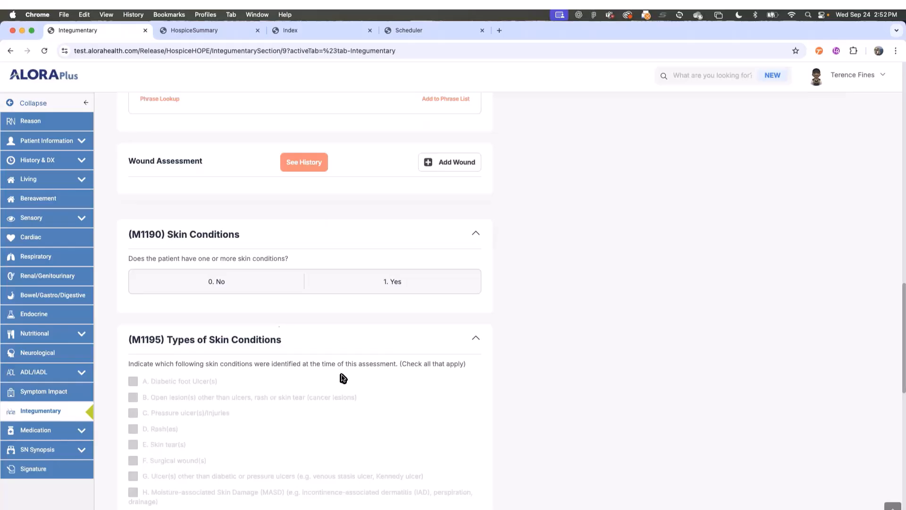
scroll(180, 400, "down", 1)
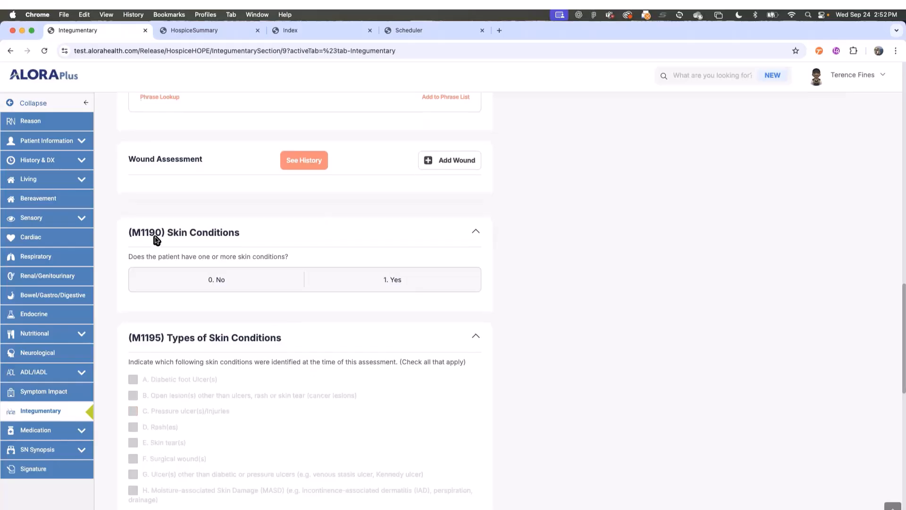
scroll(309, 407, "down", 5)
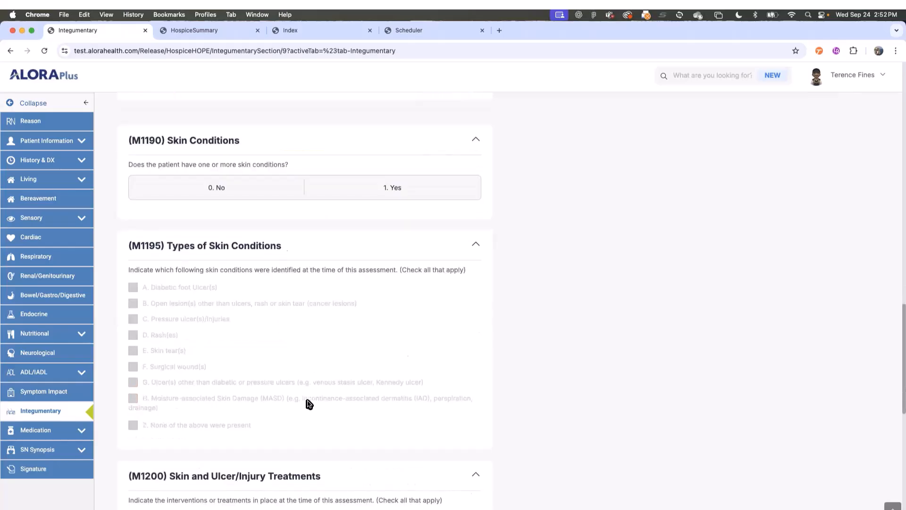
scroll(330, 397, "down", 6)
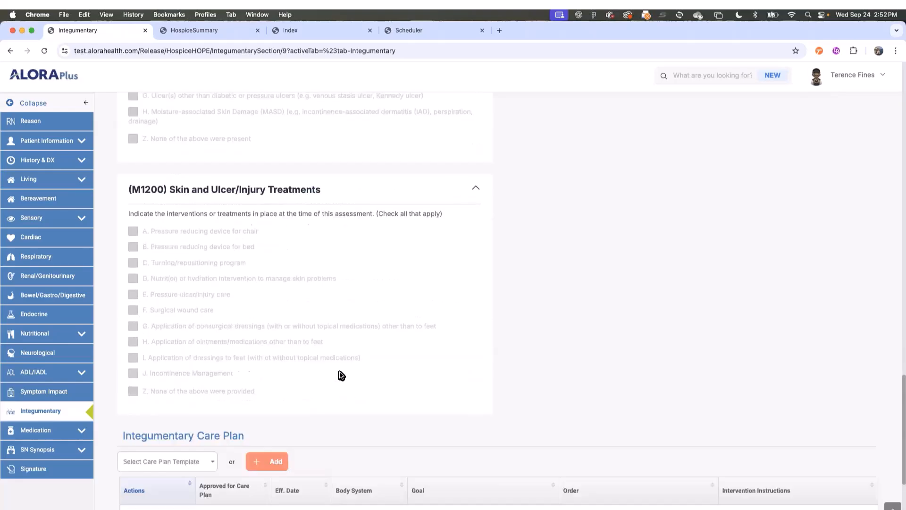
scroll(335, 373, "up", 10)
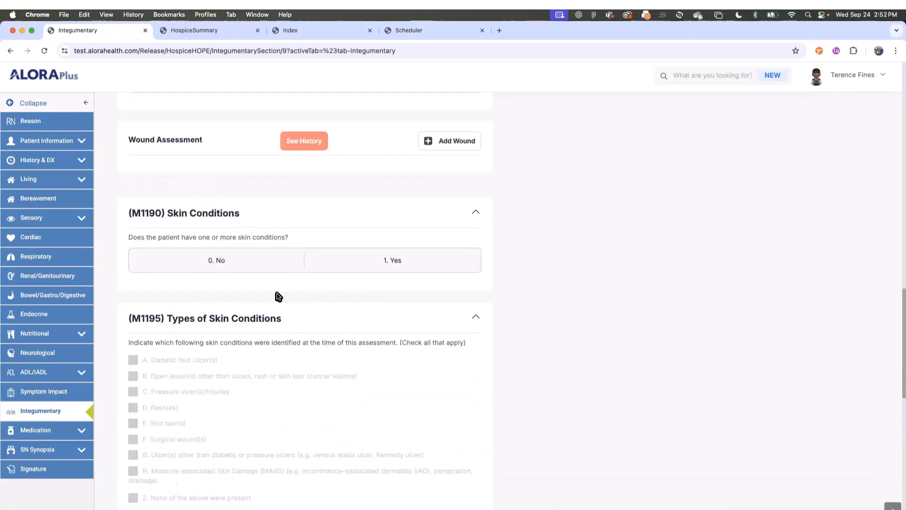
left_click(393, 262)
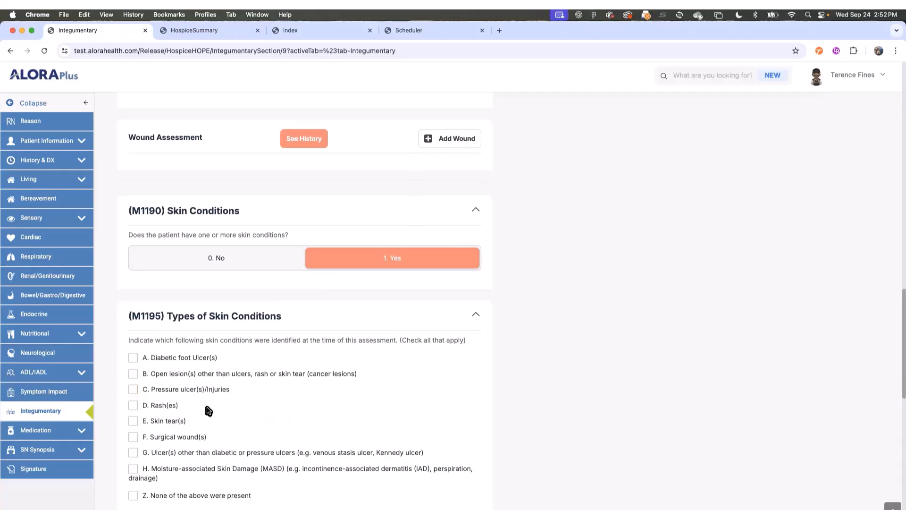
scroll(226, 387, "down", 14)
scroll(253, 368, "up", 14)
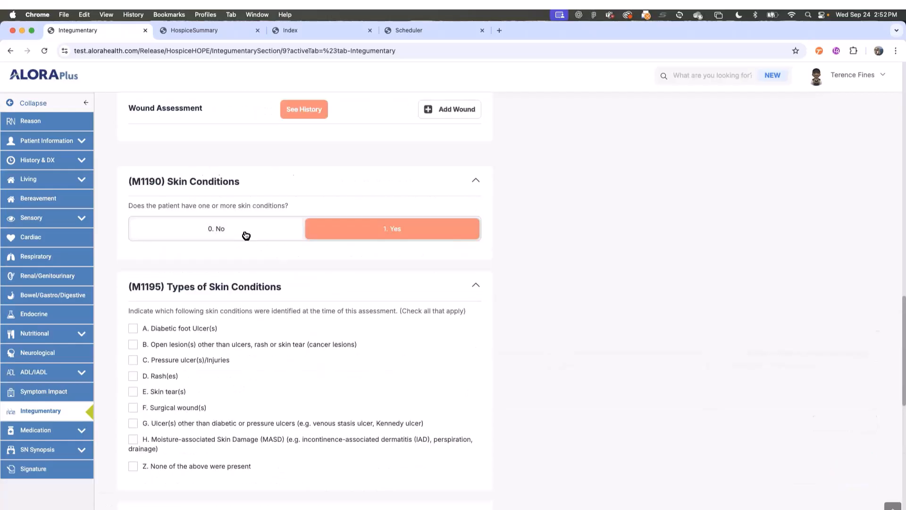
left_click(243, 235)
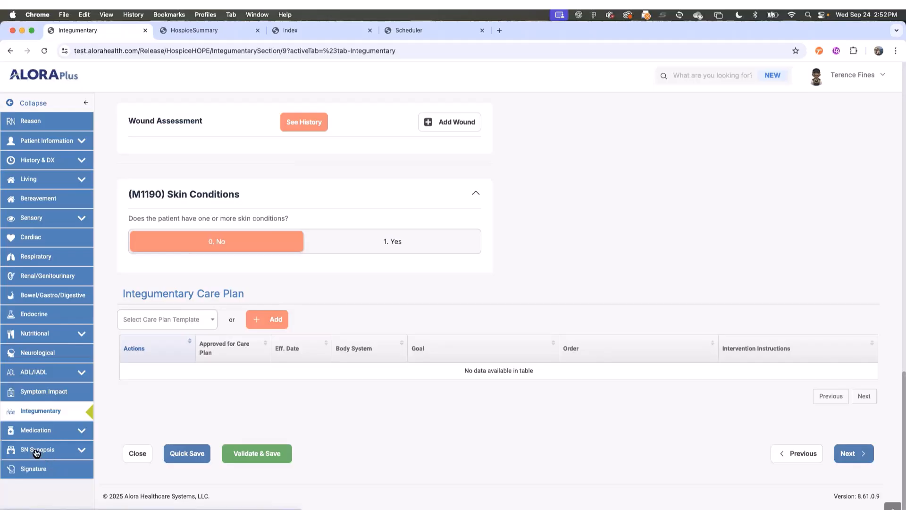
left_click(51, 450)
scroll(86, 430, "down", 2)
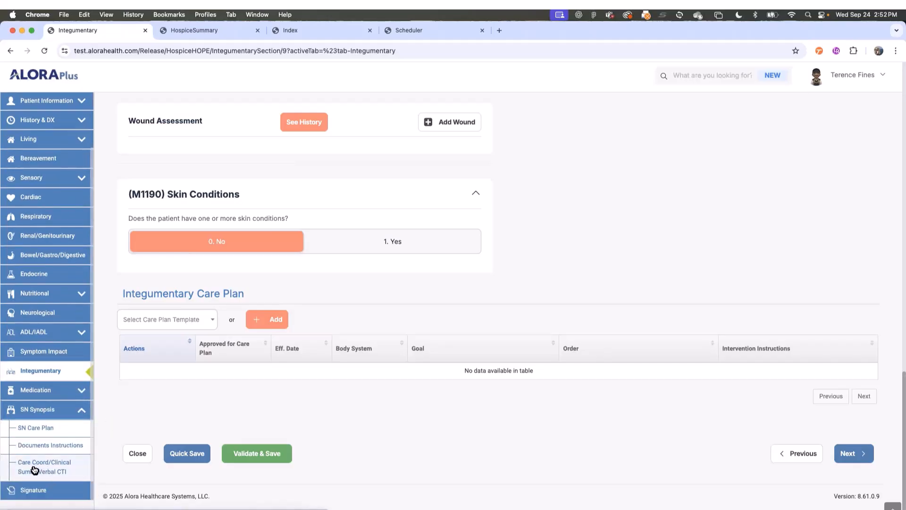
- On the SN Care Plan, answer No to refusing Hospice Aide Services and start an Aide Plan of Care
left_click(38, 428)
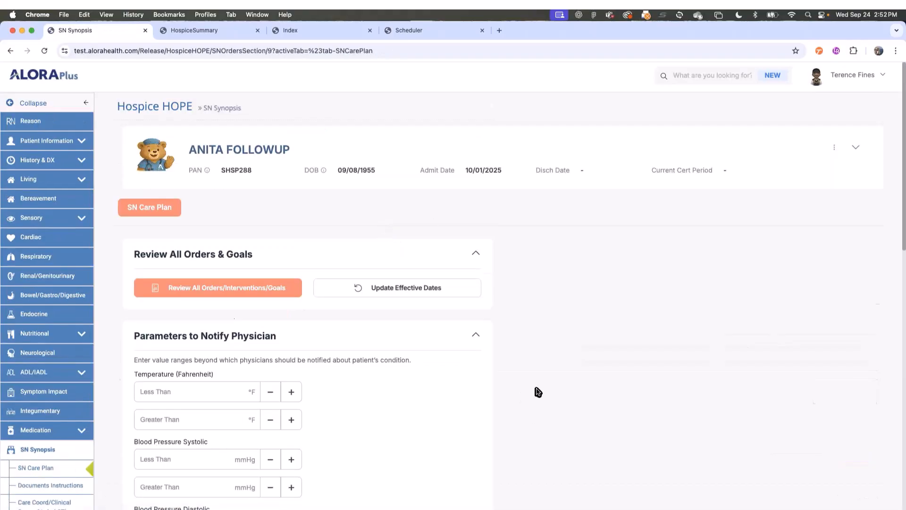
scroll(530, 378, "down", 8)
scroll(555, 364, "down", 3)
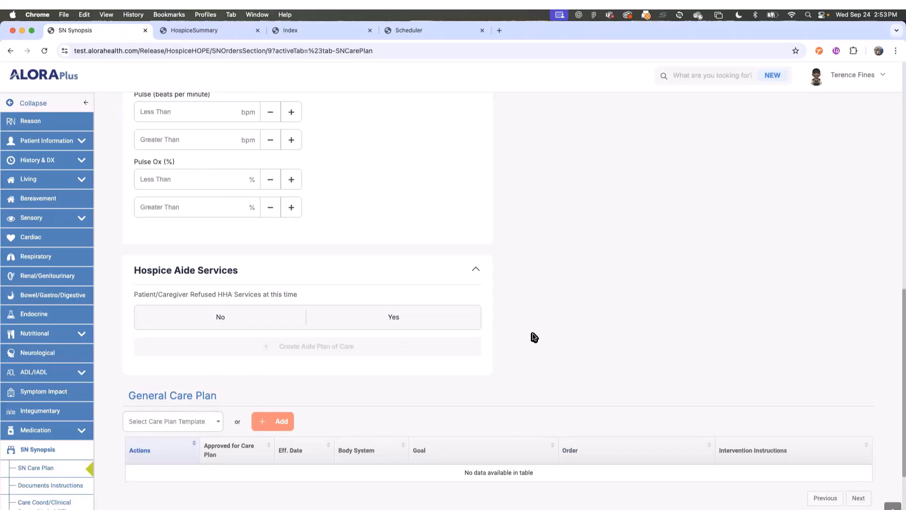
left_click(225, 317)
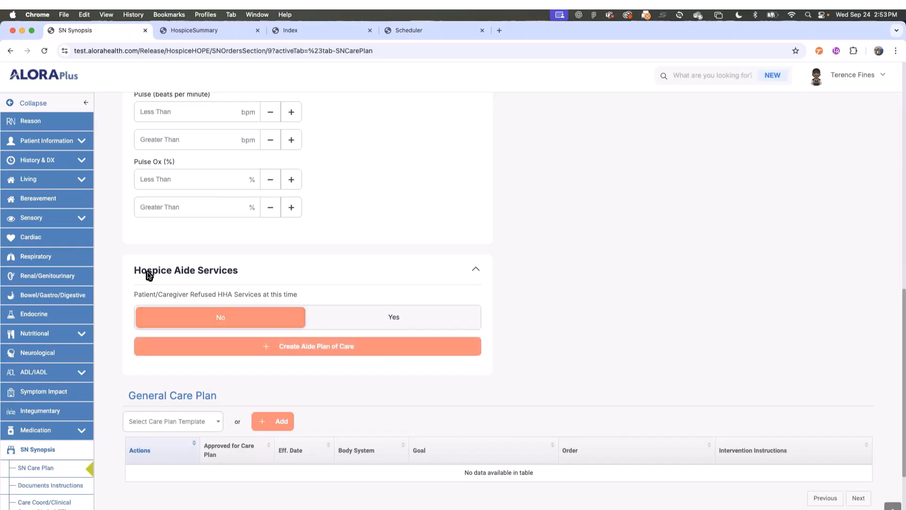
left_click(291, 349)
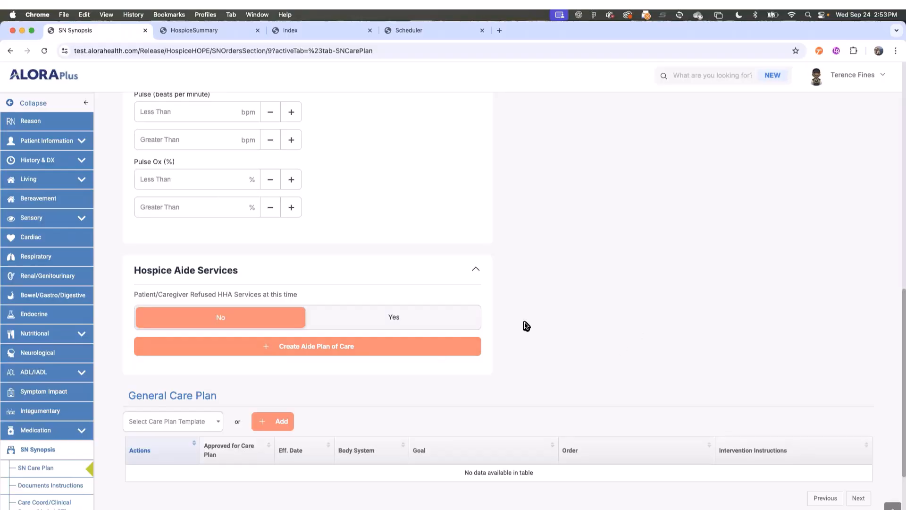
scroll(543, 345, "down", 3)
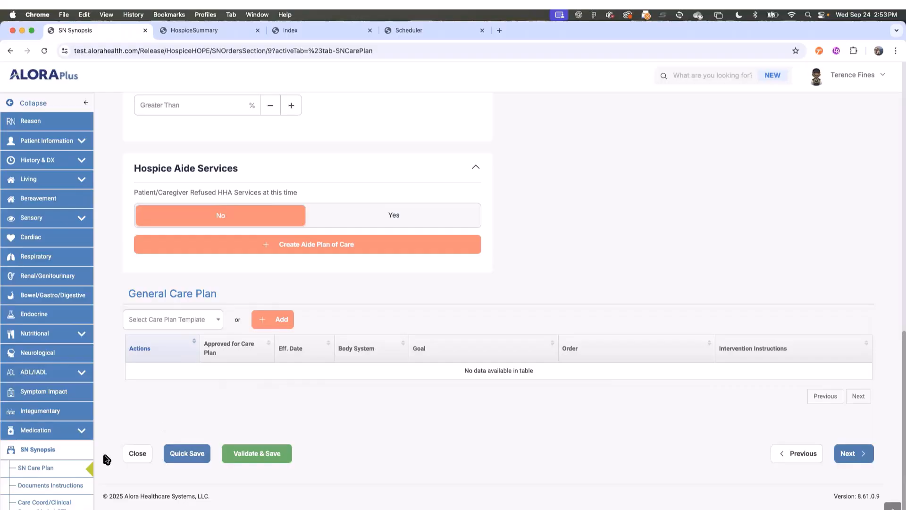
- Close the HOPE assessment without saving, then collapse the Dashboard's Visits and Incomplete Documents panels
left_click(137, 454)
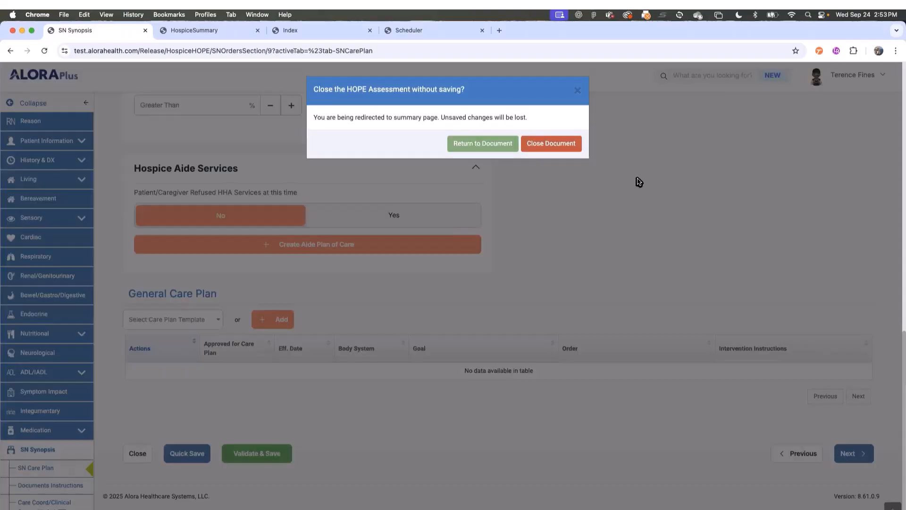
left_click(550, 142)
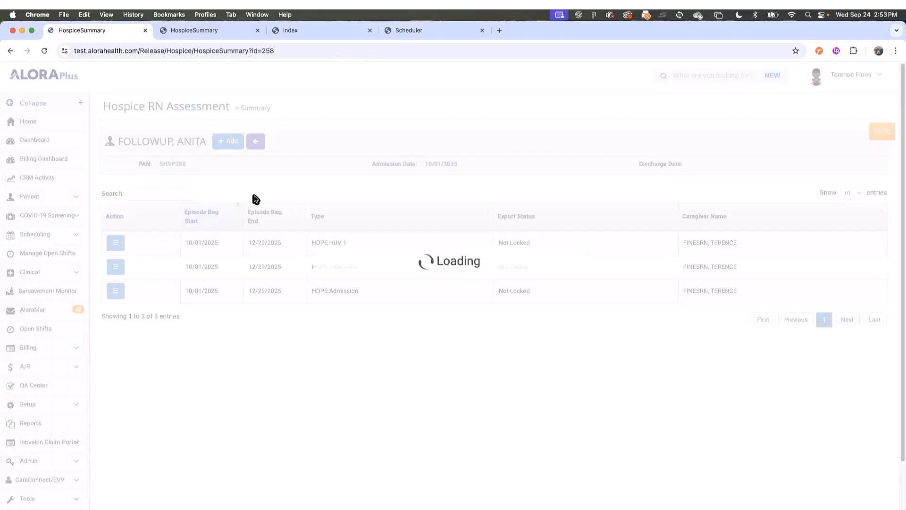
left_click(33, 142)
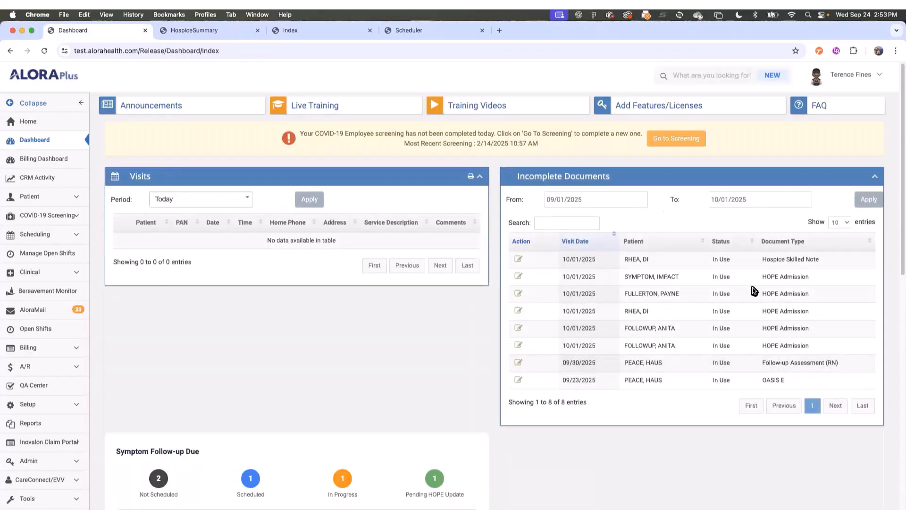
left_click(481, 177)
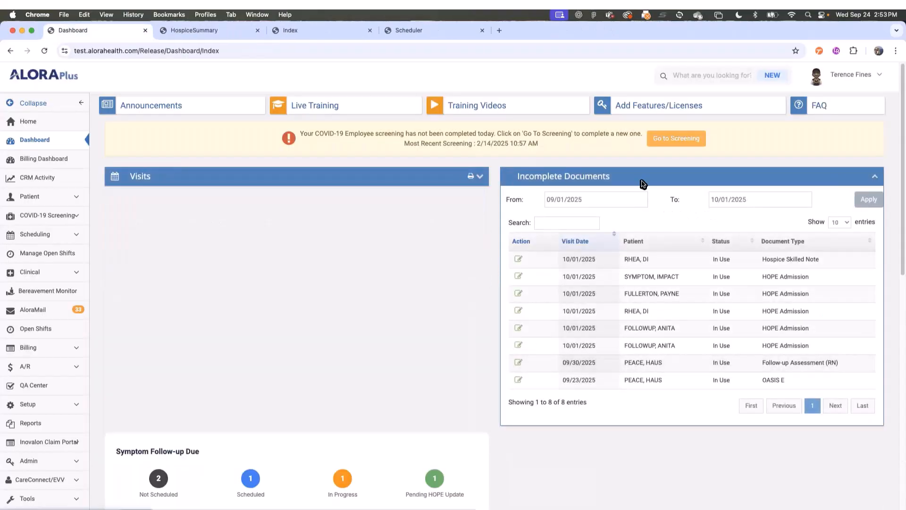
left_click(875, 177)
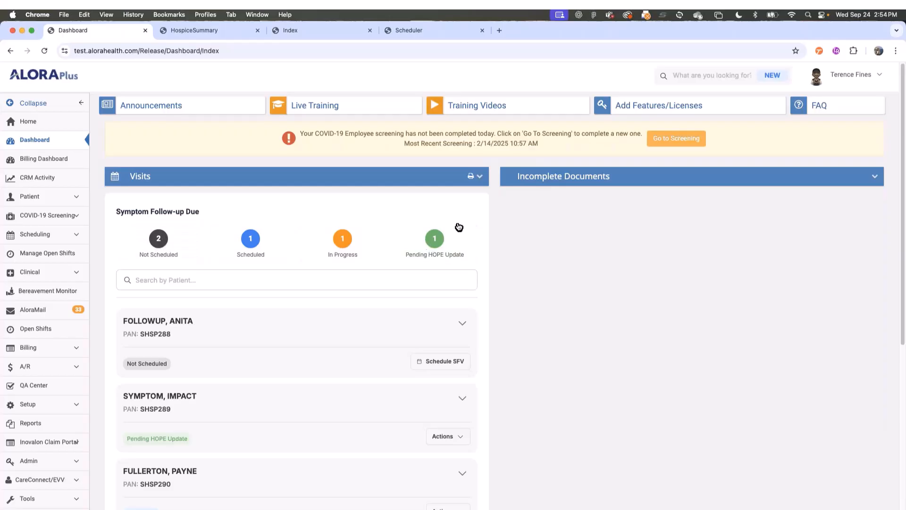
- List Not Scheduled follow-ups, expand the first patient's card and start scheduling its SFV
left_click(156, 246)
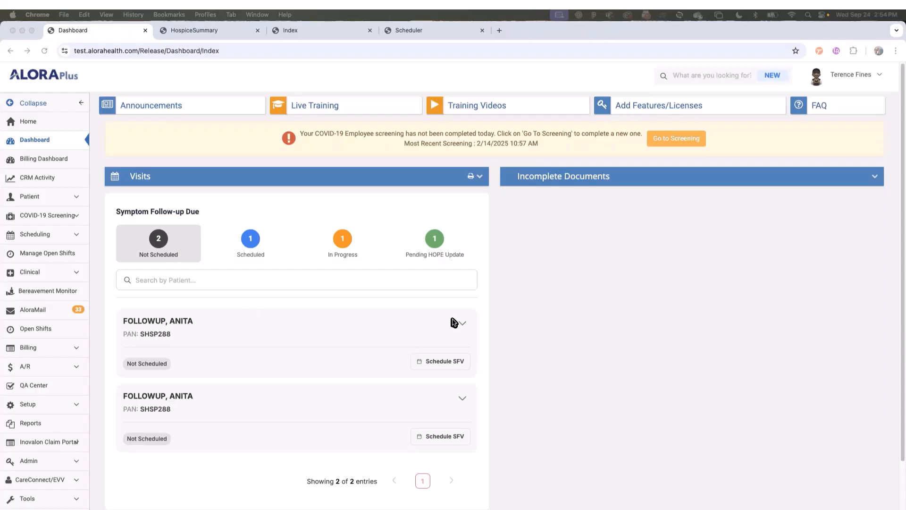
left_click(463, 326)
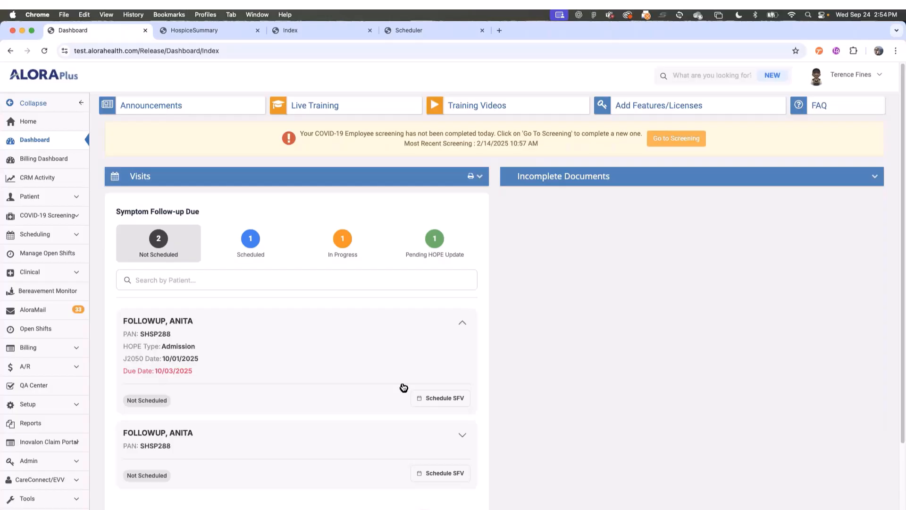
left_click(451, 400)
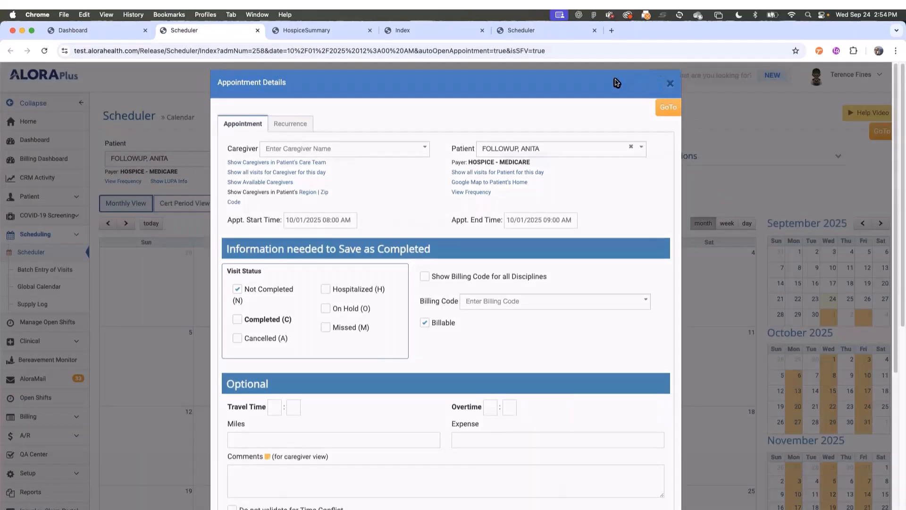
- Cancel the appointment, close the Scheduler, and filter the panel to Scheduled follow-ups
left_click(671, 84)
left_click(257, 31)
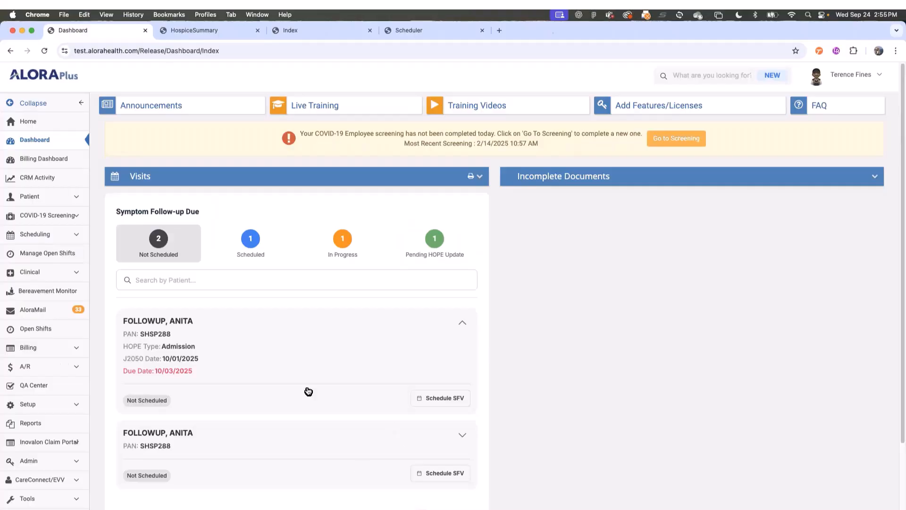
scroll(302, 336, "down", 1)
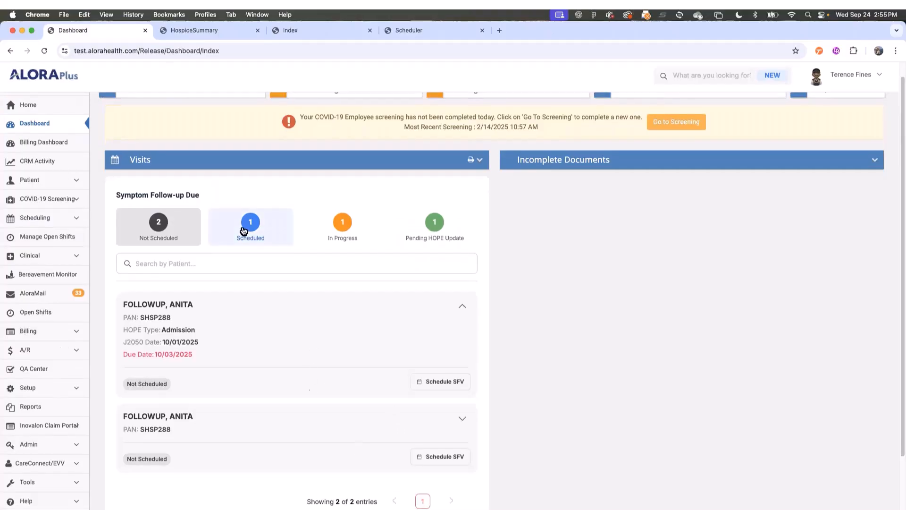
left_click(243, 230)
left_click(463, 308)
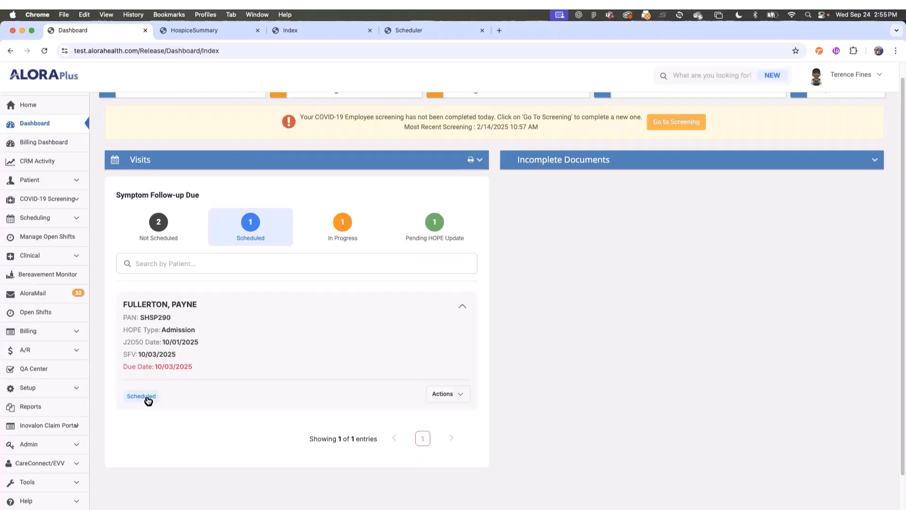
left_click(446, 392)
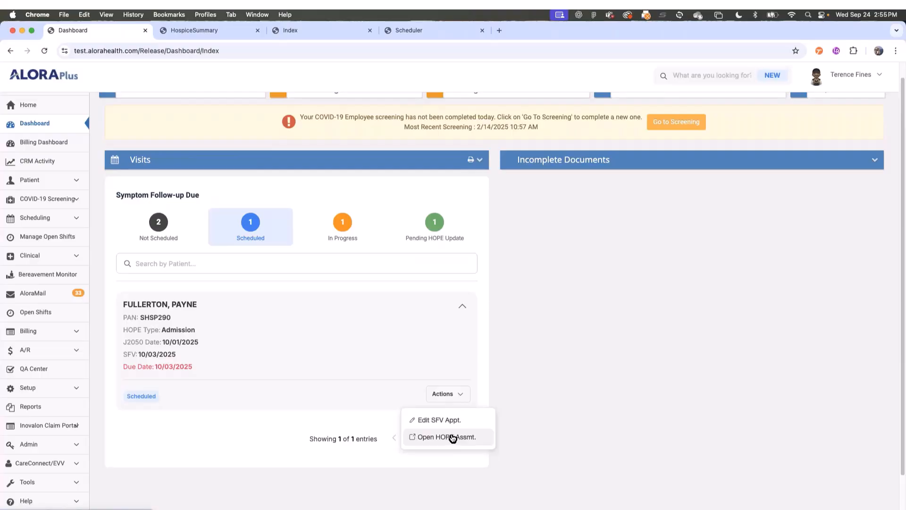
left_click(349, 230)
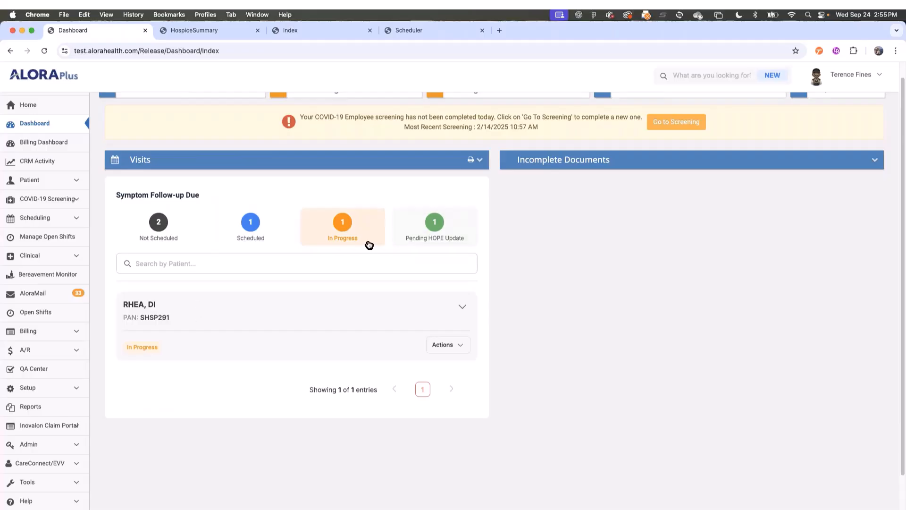
left_click(462, 307)
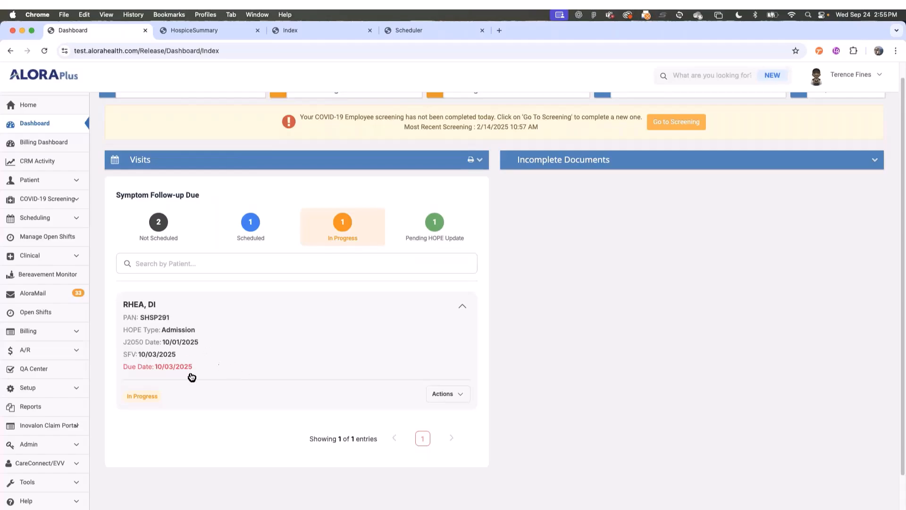
scroll(175, 405, "down", 1)
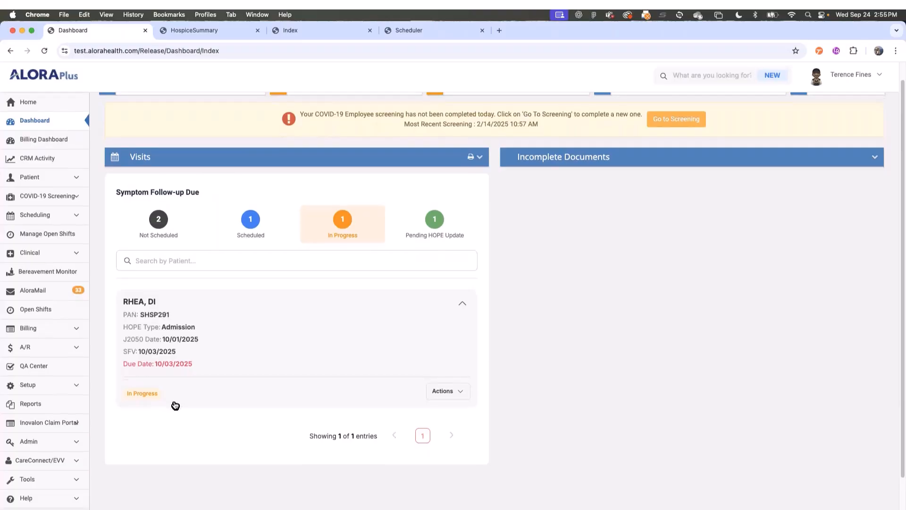
- Check SYMPTOM, IMPACT's details and actions under Pending HOPE Update, then re-expand the Incomplete Documents list
left_click(431, 229)
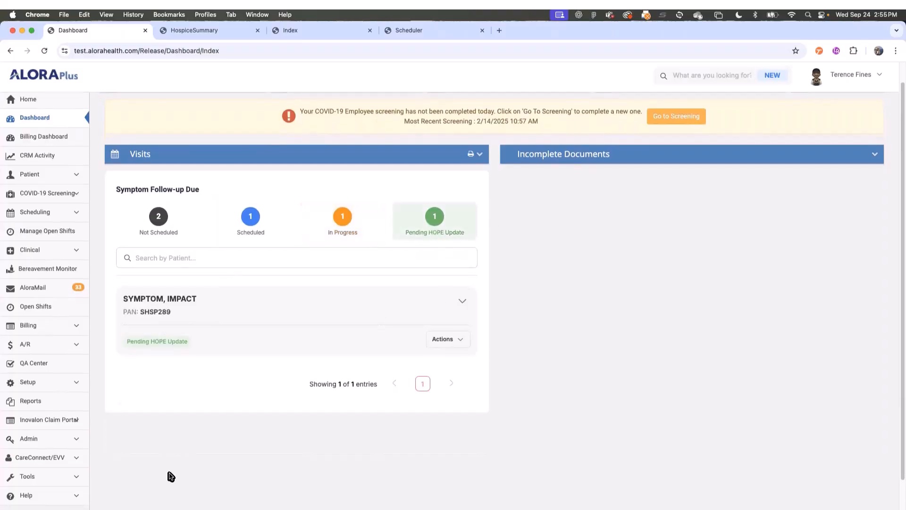
left_click(455, 302)
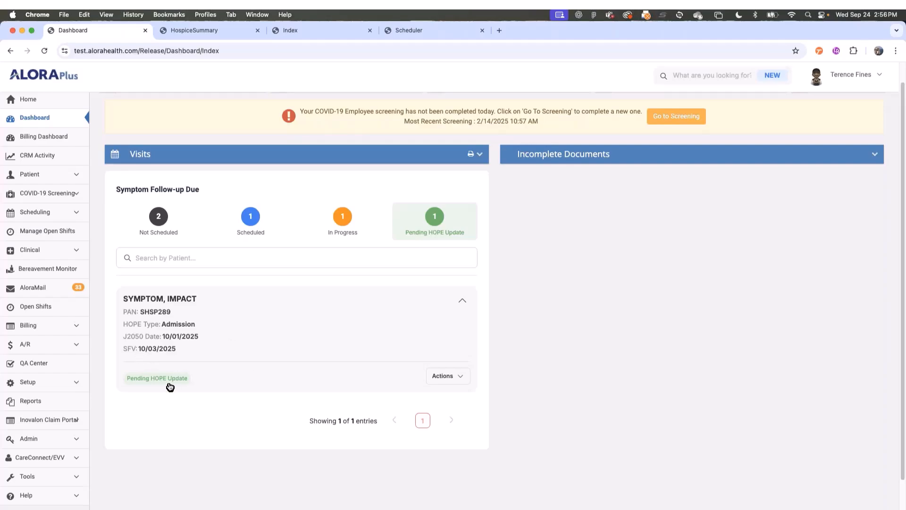
left_click(452, 377)
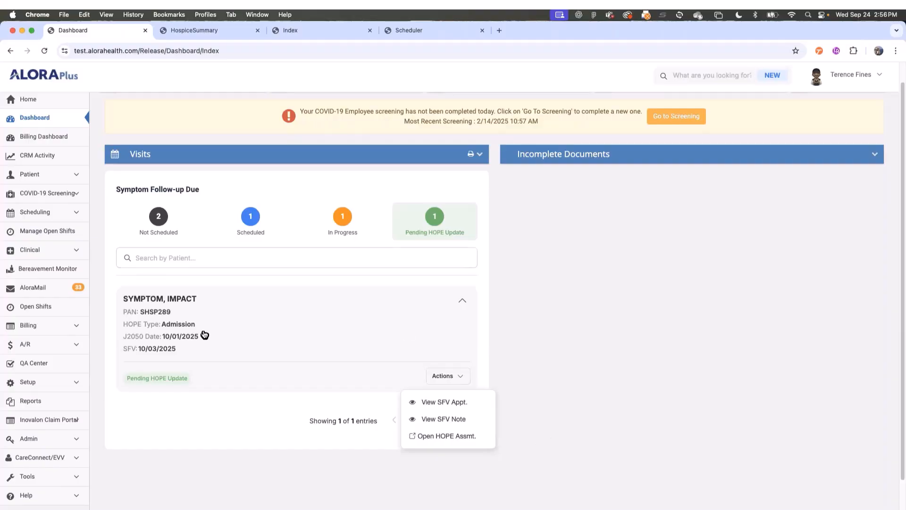
left_click(603, 300)
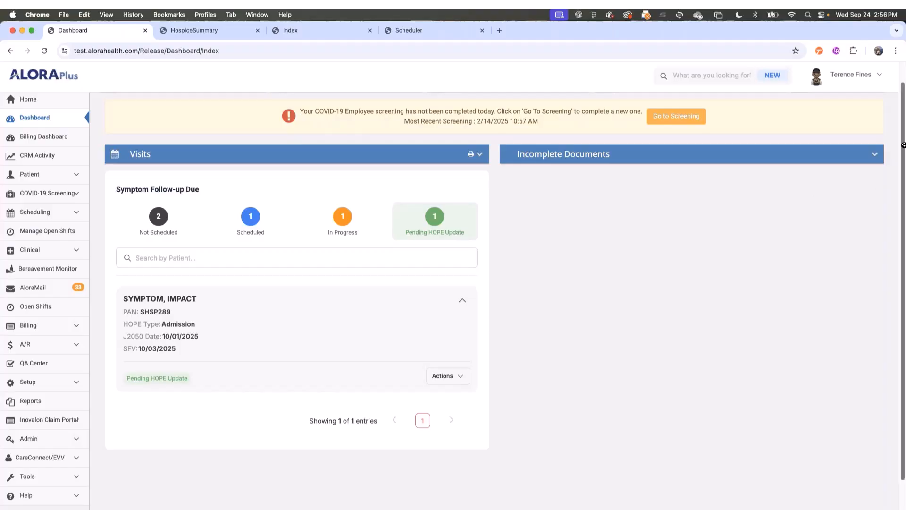
left_click(875, 156)
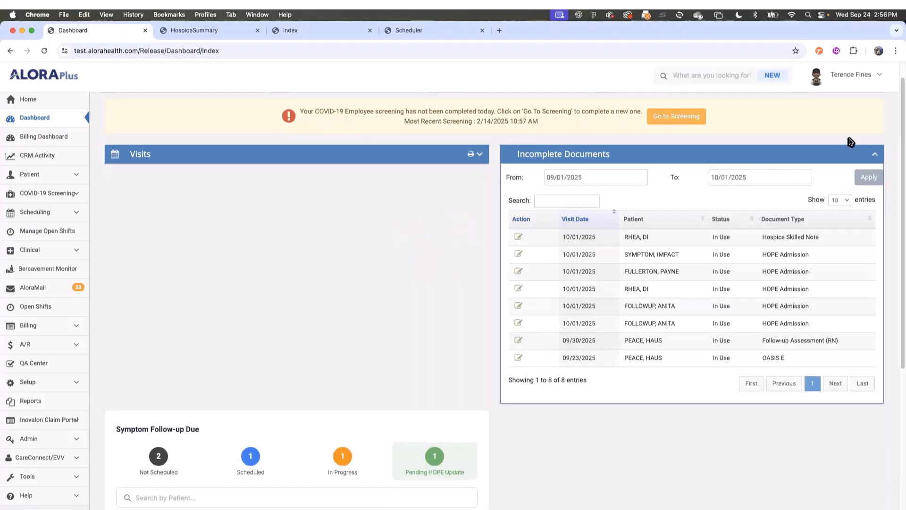
left_click(518, 238)
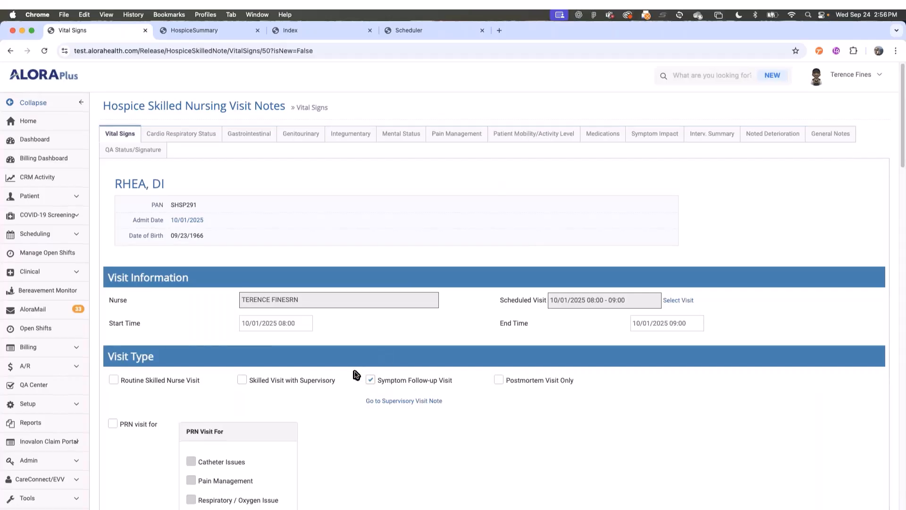
scroll(366, 373, "down", 3)
scroll(404, 401, "up", 3)
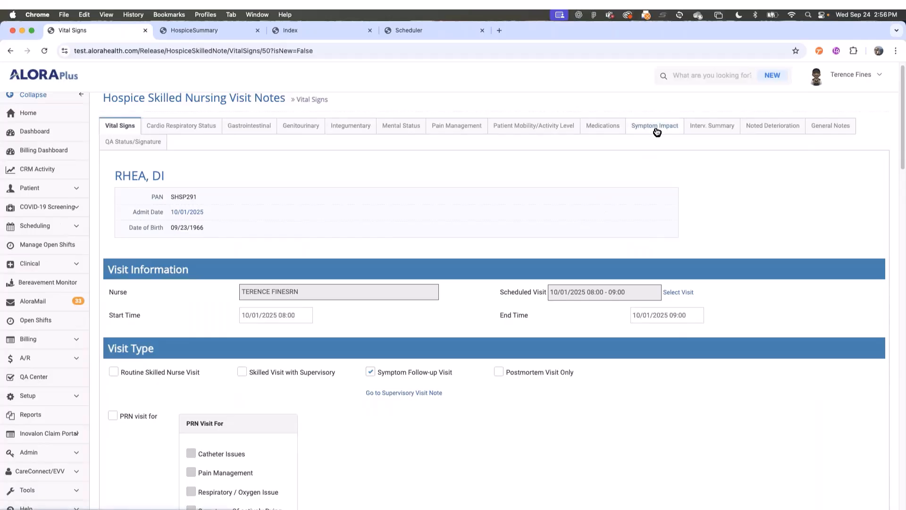
left_click(371, 376)
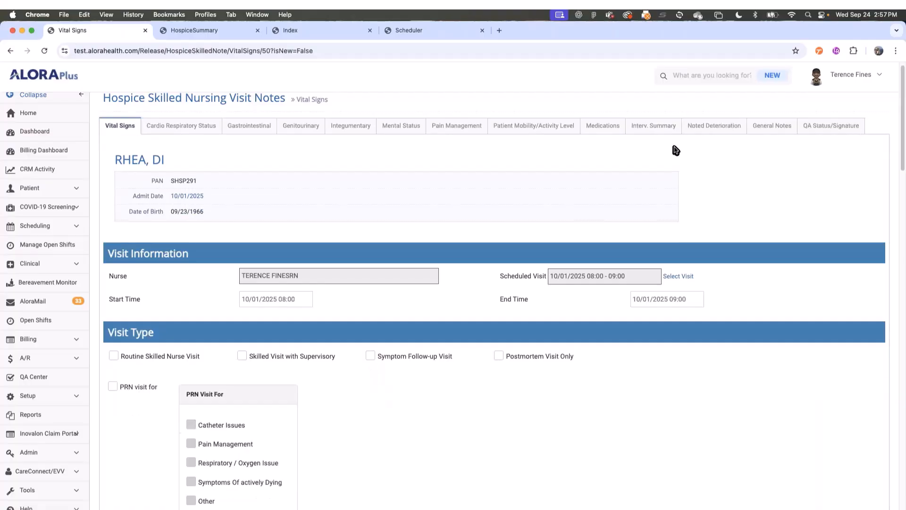
left_click(371, 357)
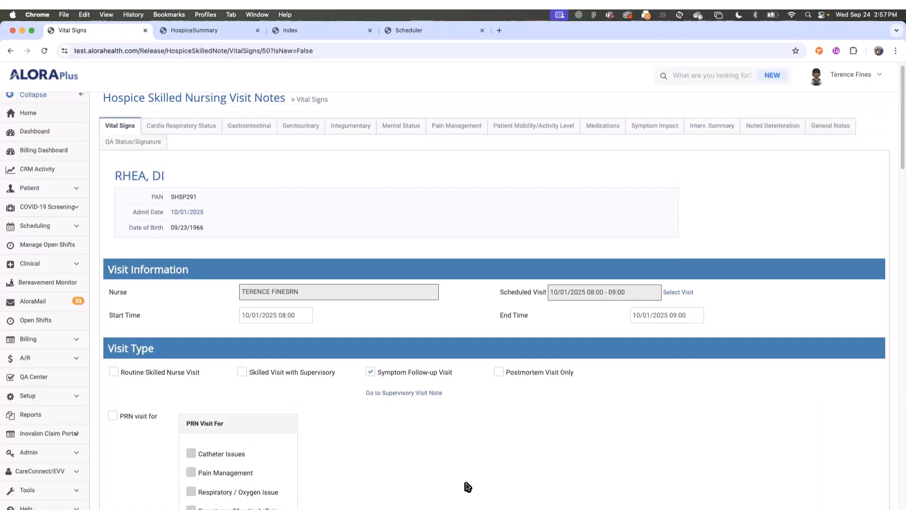
- Review the note's Symptom Impact section
left_click(656, 127)
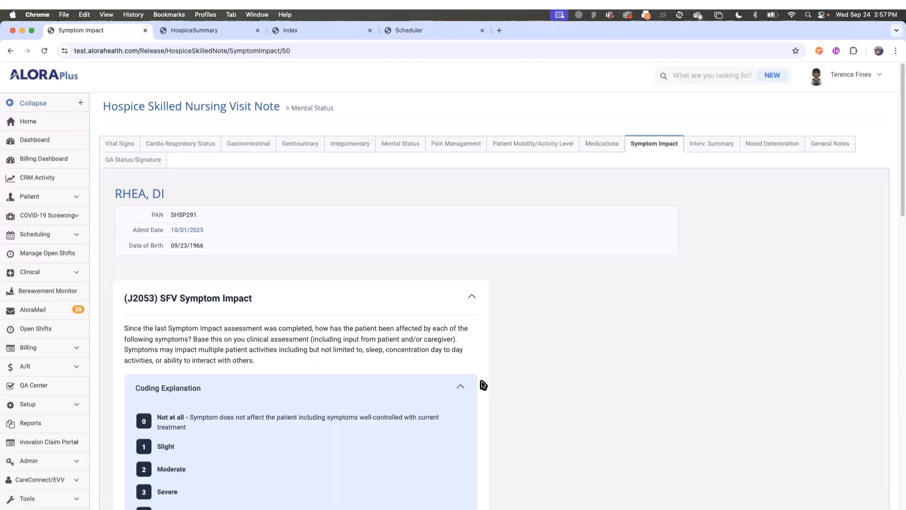
scroll(628, 400, "down", 5)
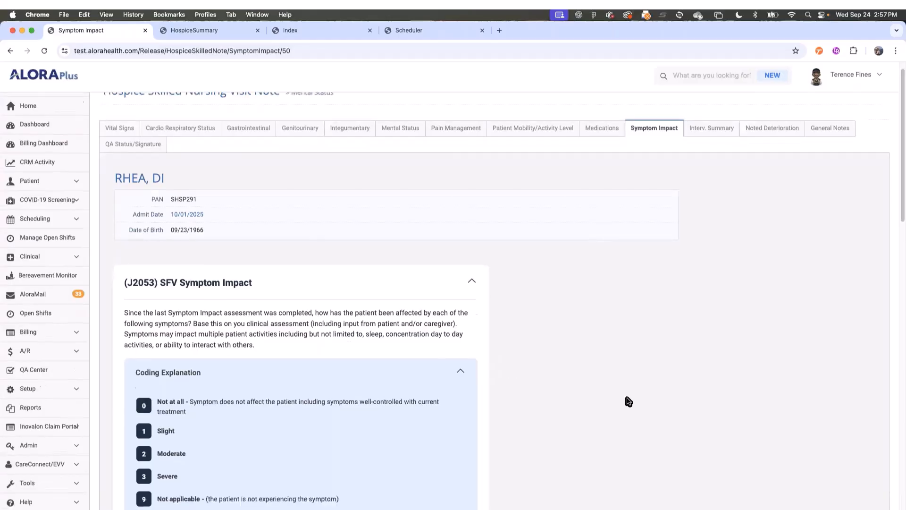
scroll(524, 364, "down", 6)
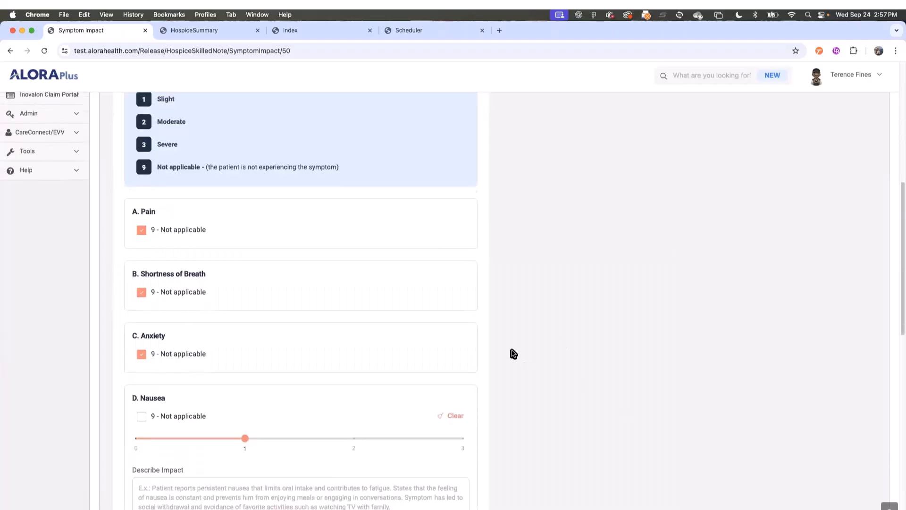
scroll(519, 352, "down", 7)
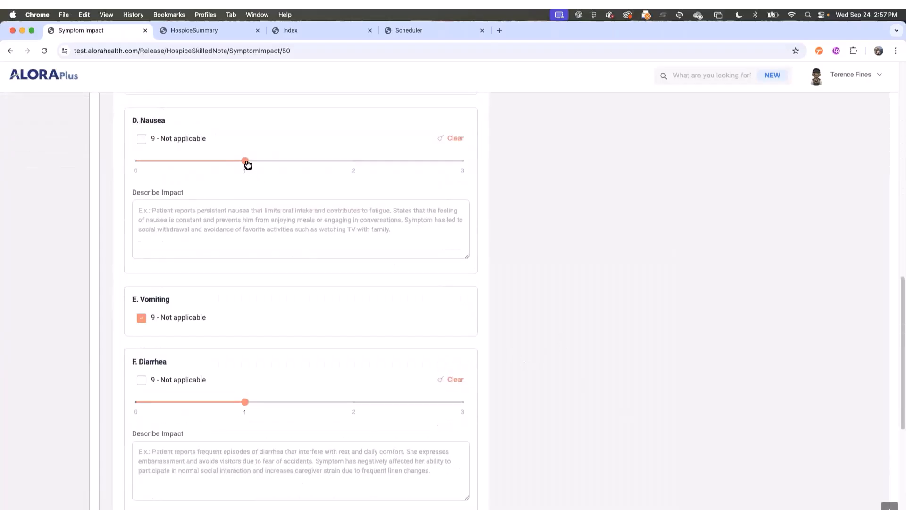
scroll(276, 316, "down", 1)
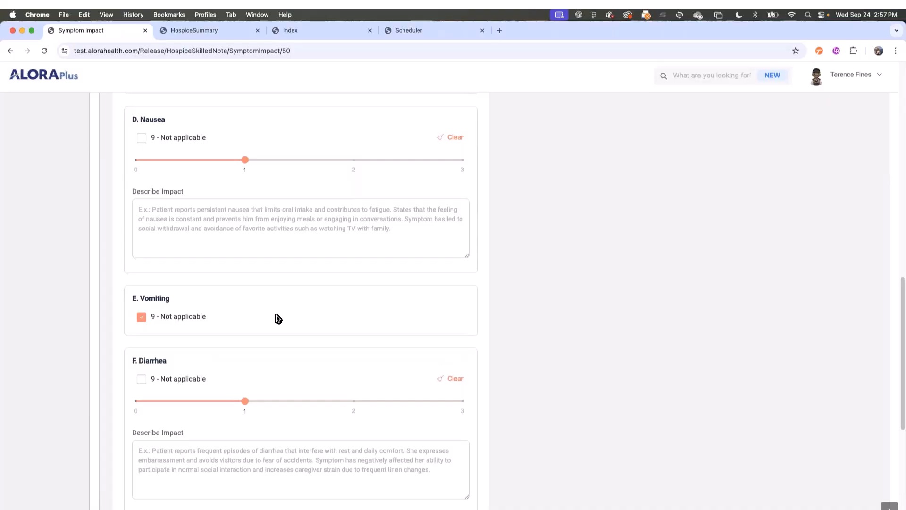
scroll(228, 399, "down", 7)
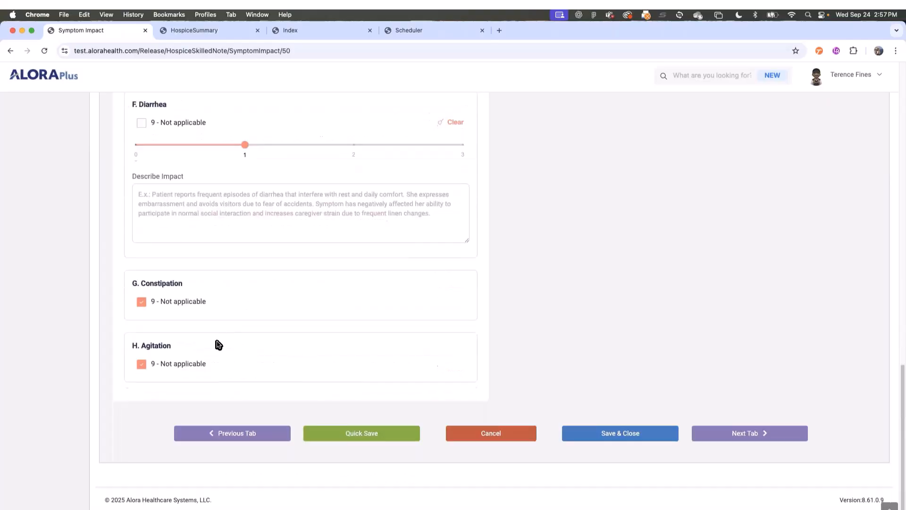
scroll(571, 326, "up", 12)
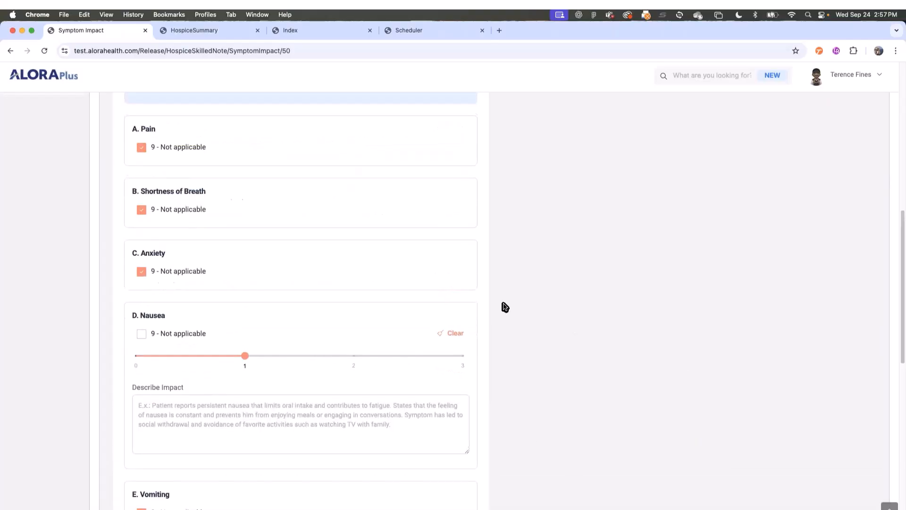
scroll(503, 306, "up", 8)
- Check the QA Status/Signature section, then Save & Close the Hospice Nursing Note
left_click(139, 162)
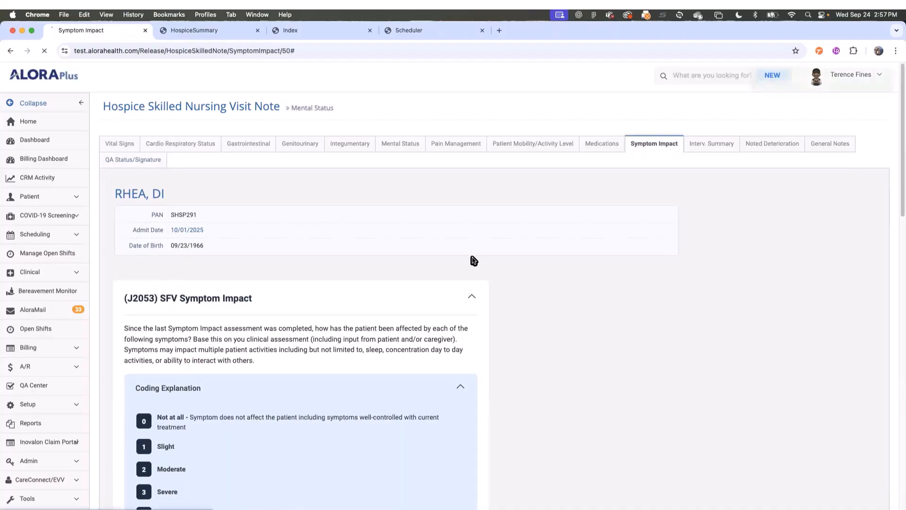
scroll(416, 371, "down", 10)
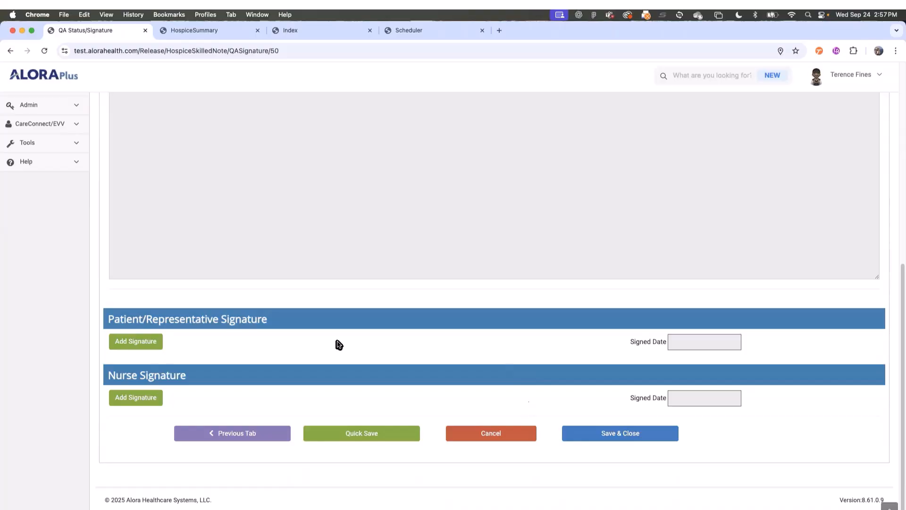
scroll(337, 344, "up", 1)
scroll(337, 343, "up", 10)
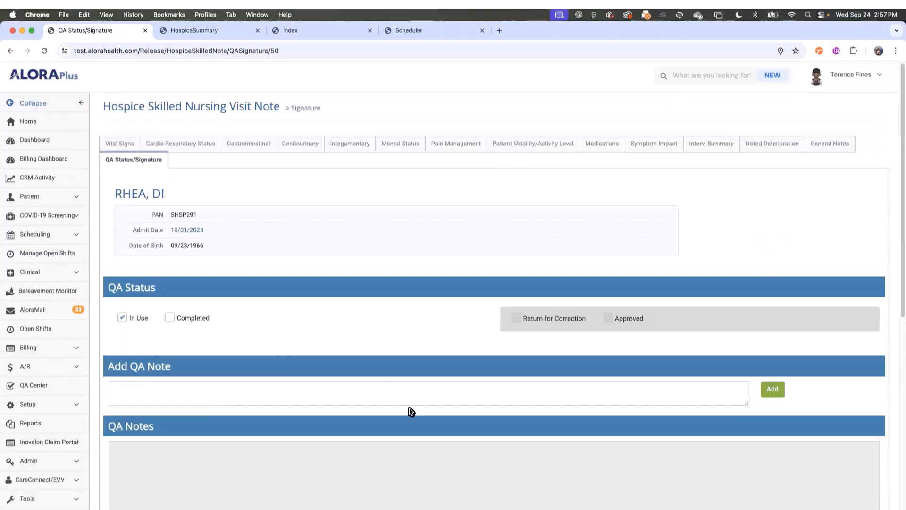
scroll(409, 411, "down", 3)
scroll(414, 418, "down", 5)
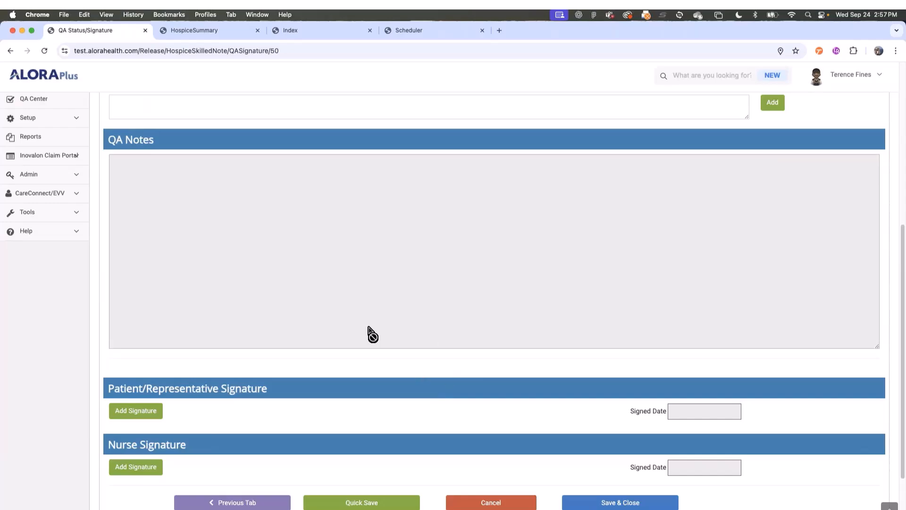
scroll(370, 329, "up", 1)
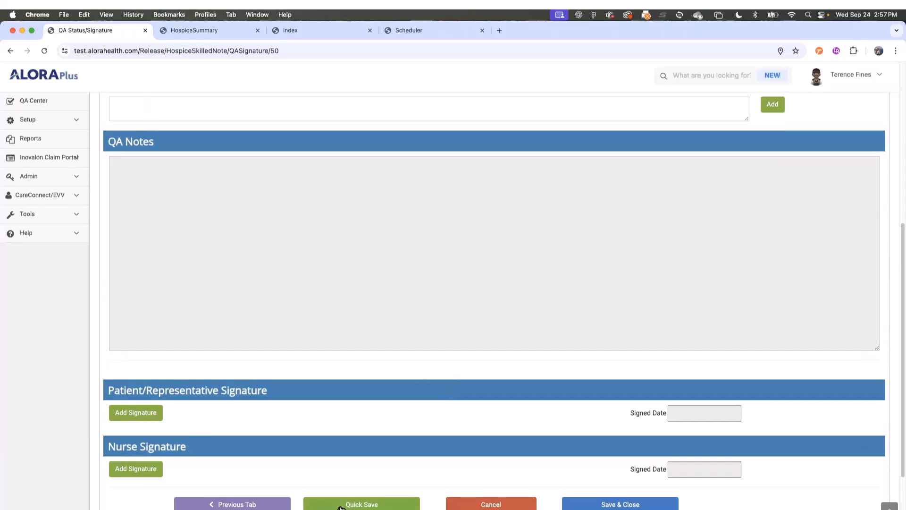
left_click(619, 504)
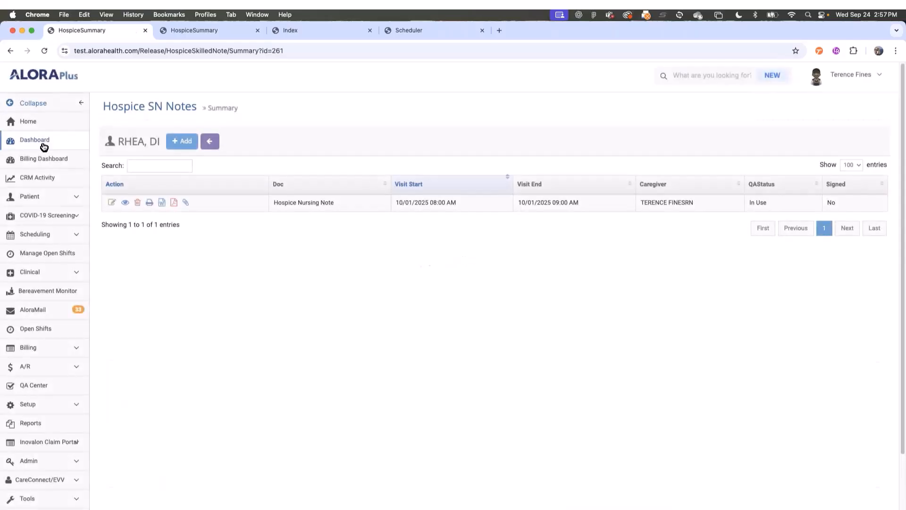
- From the Dashboard's Pending HOPE Update list, open the pending patient's HOPE assessment
left_click(42, 143)
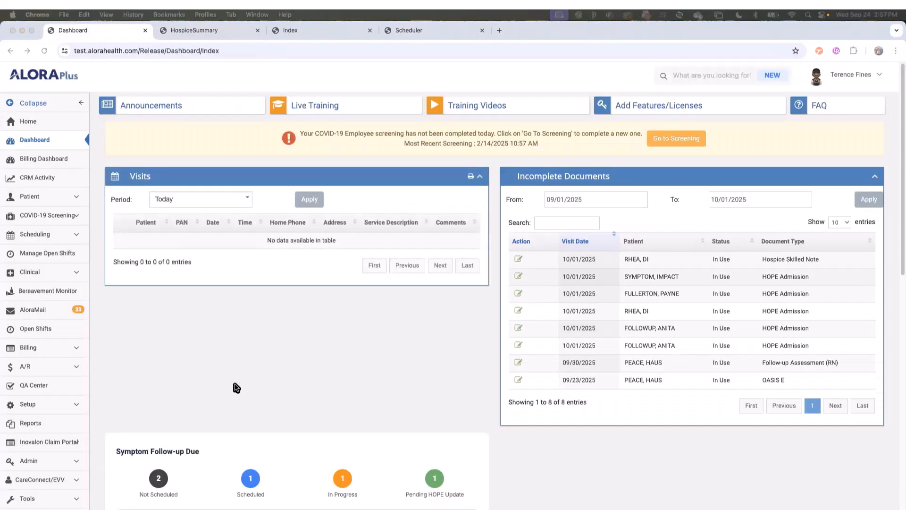
scroll(401, 361, "down", 4)
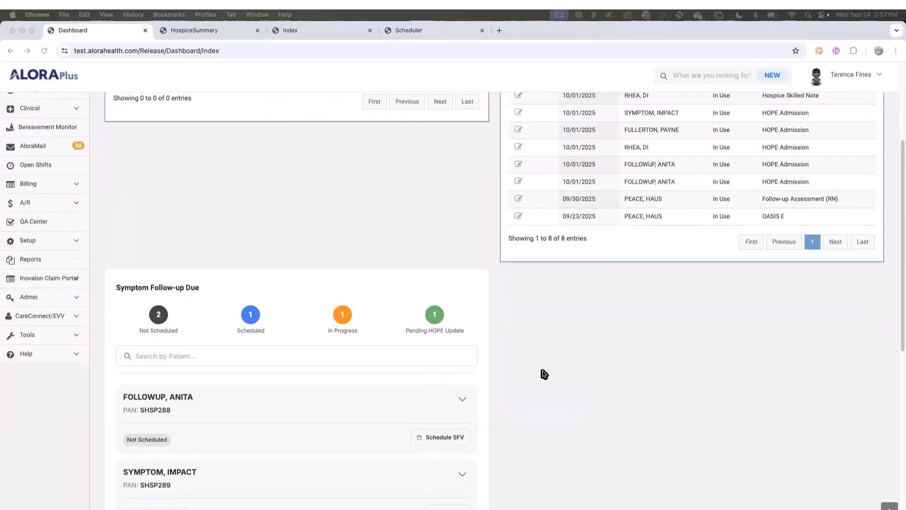
left_click(430, 321)
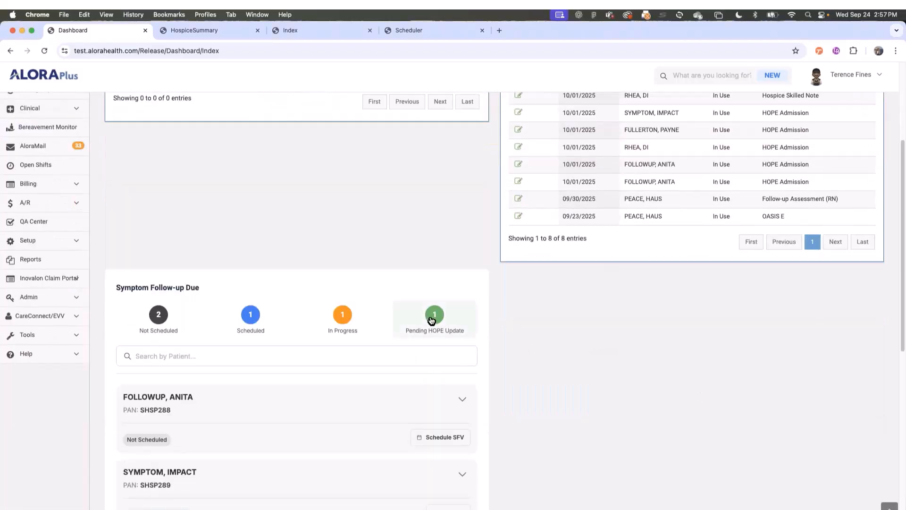
scroll(307, 378, "down", 1)
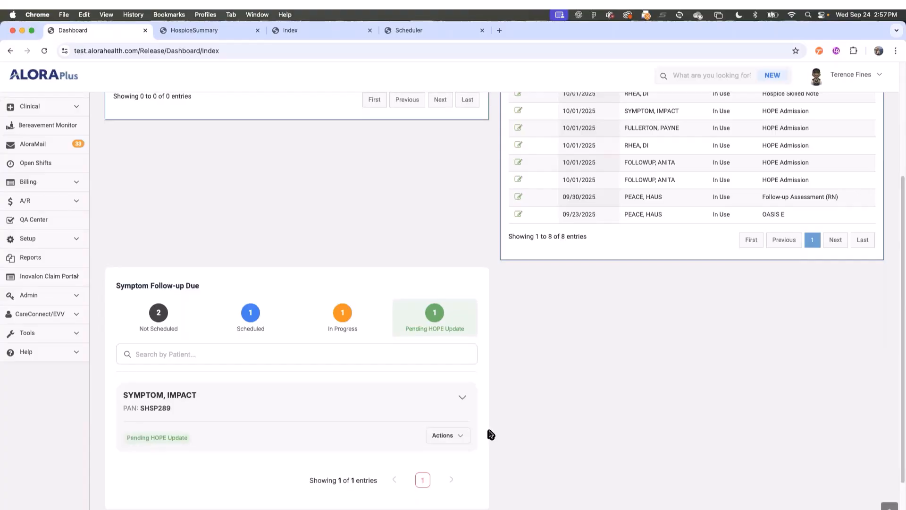
left_click(458, 437)
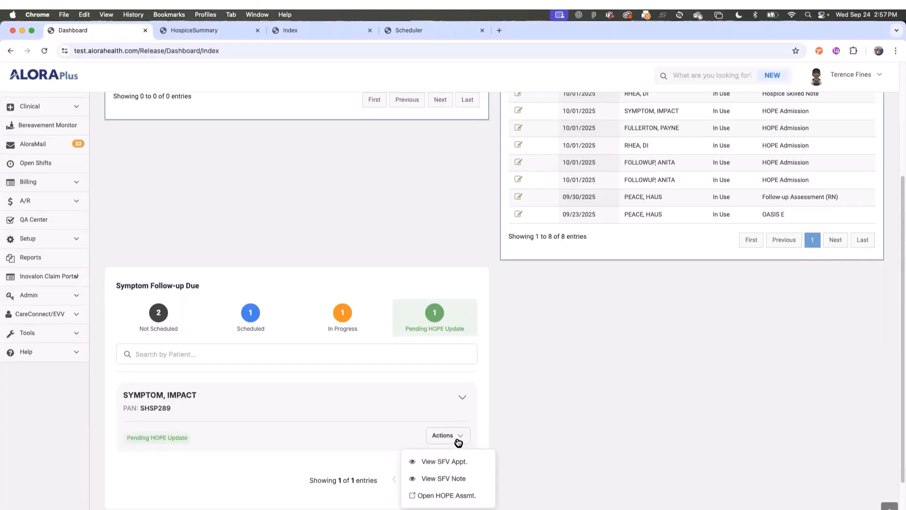
left_click(440, 495)
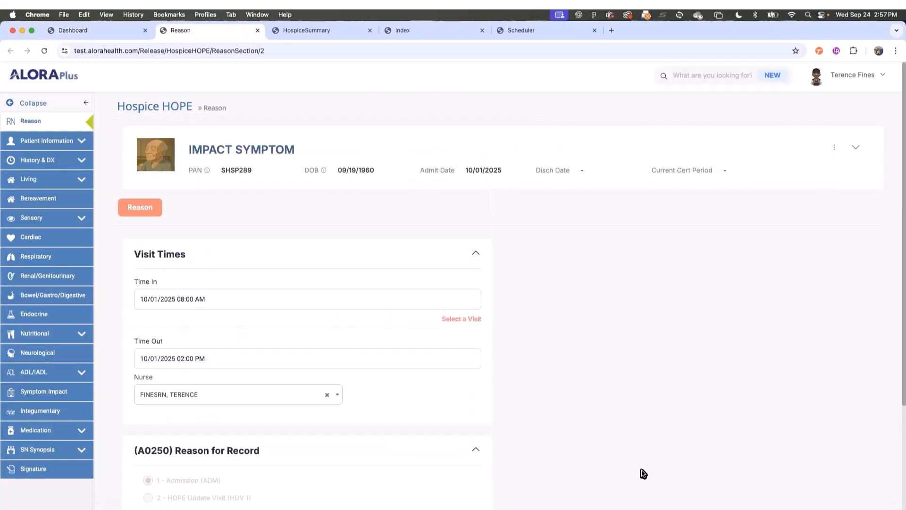
- Update J2052 and J2053 from the SFV: in-person visit on 10/02/2025, symptoms rated 1
left_click(44, 393)
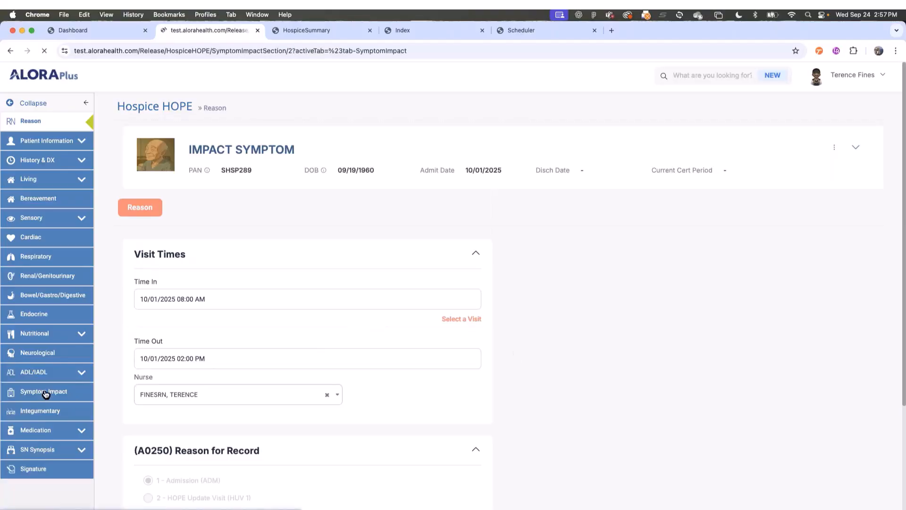
scroll(475, 391, "down", 10)
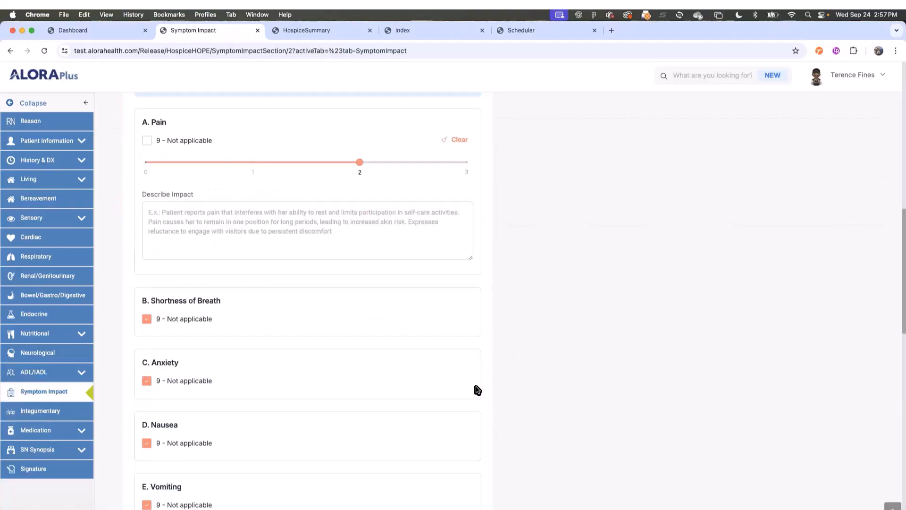
scroll(477, 390, "down", 9)
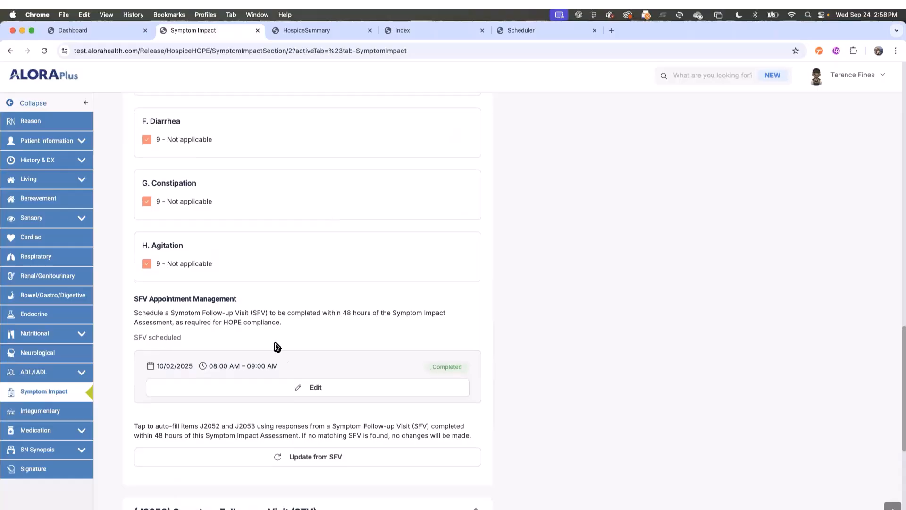
scroll(269, 328, "down", 3)
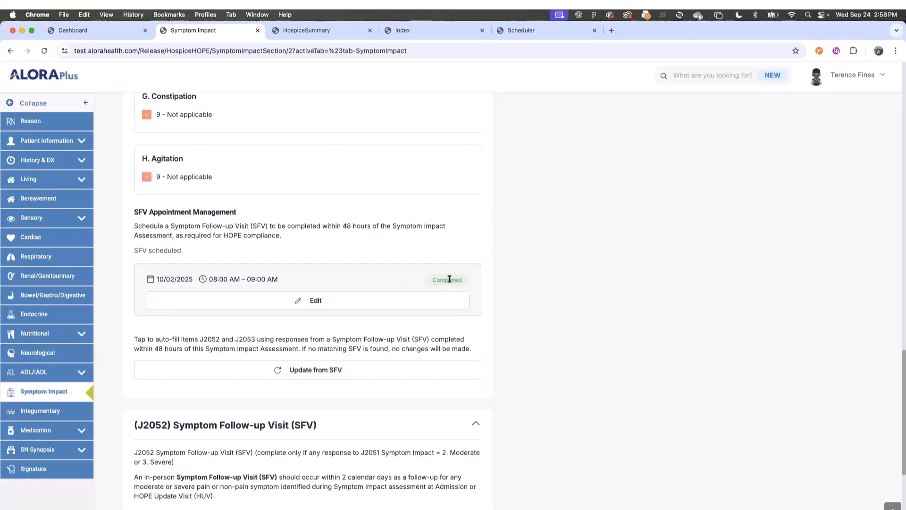
scroll(519, 340, "down", 3)
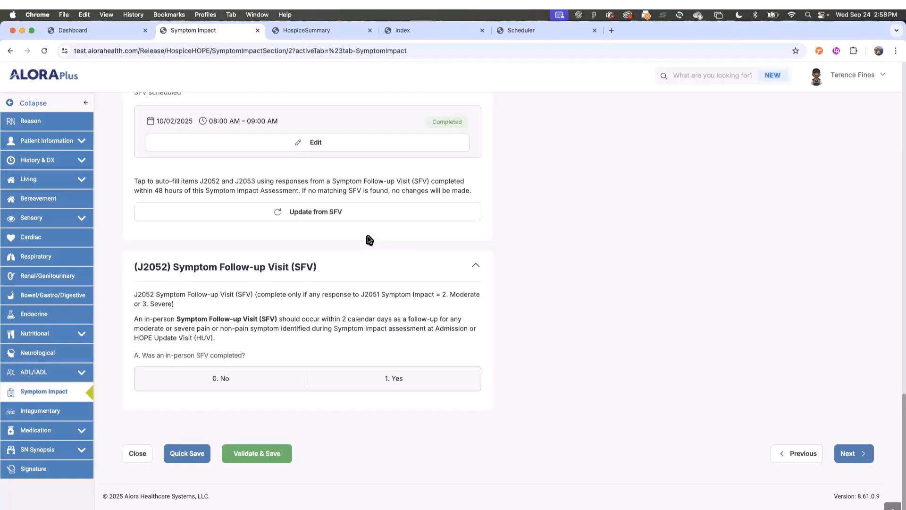
left_click(308, 214)
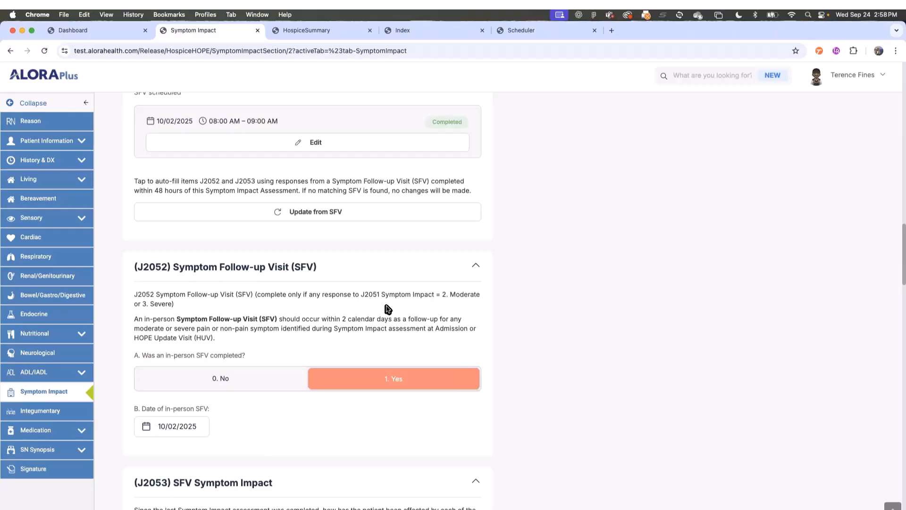
scroll(387, 307, "down", 1)
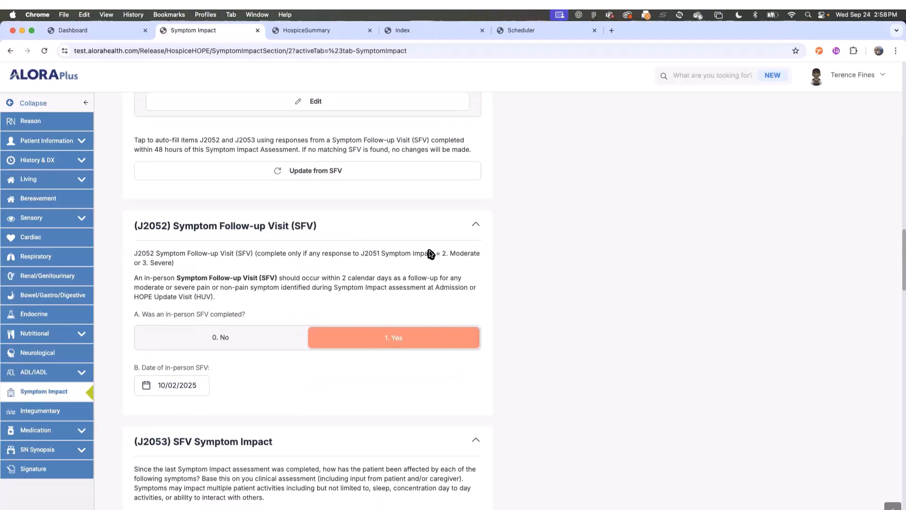
scroll(190, 257, "down", 3)
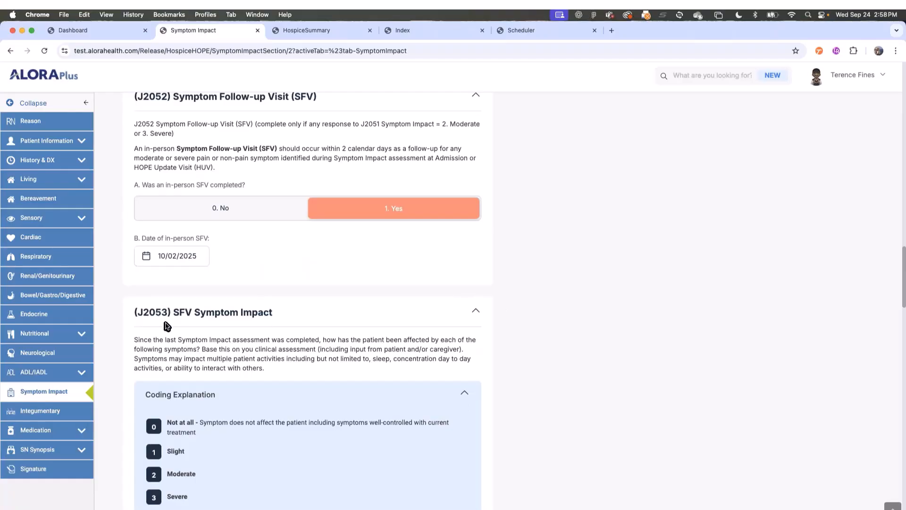
scroll(399, 371, "down", 5)
scroll(252, 403, "down", 12)
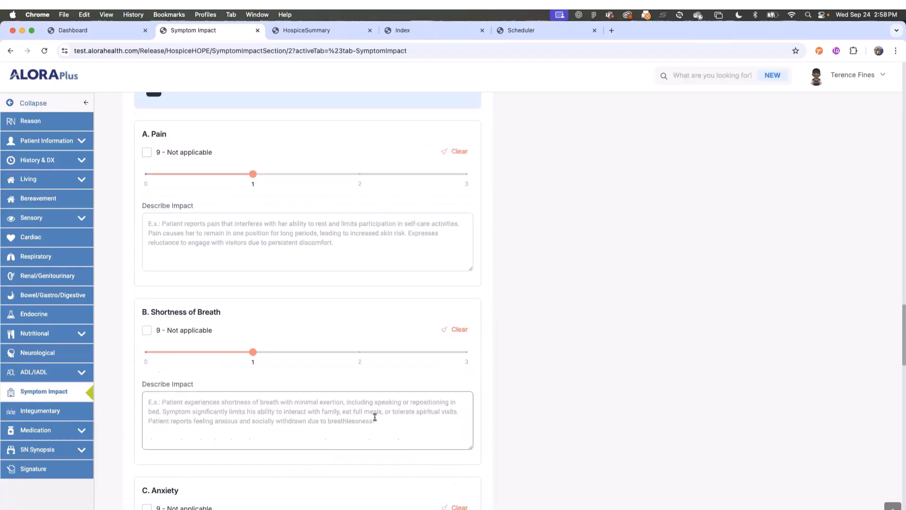
scroll(403, 417, "down", 8)
scroll(299, 358, "down", 10)
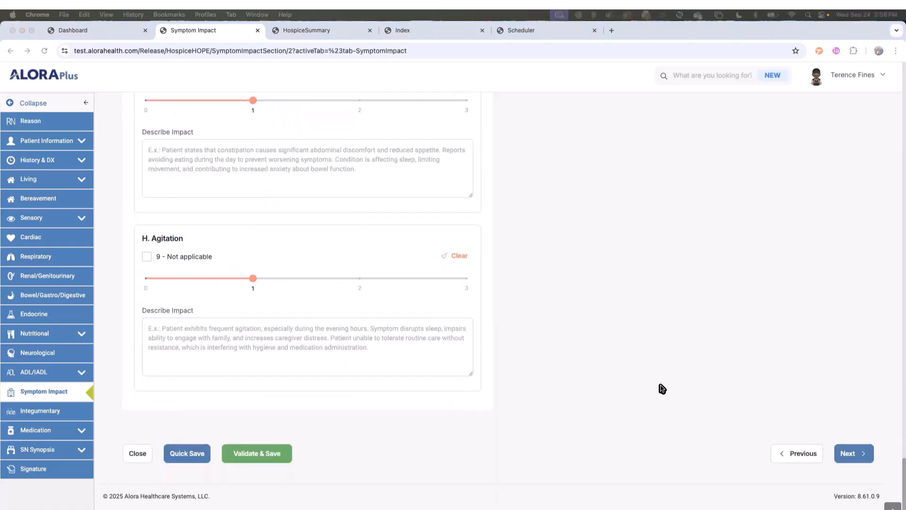
- Look over the HOPE Signature section and Document Validations, then close the assessment
left_click(32, 469)
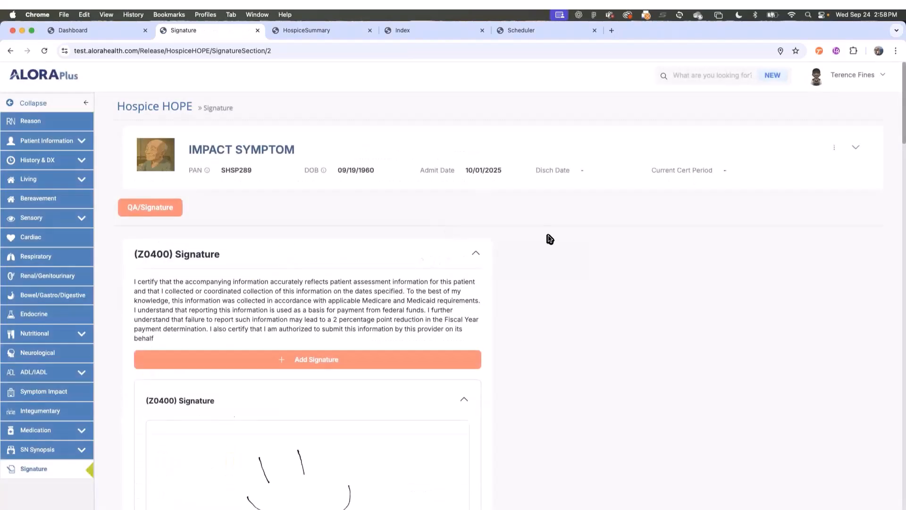
scroll(523, 293, "down", 4)
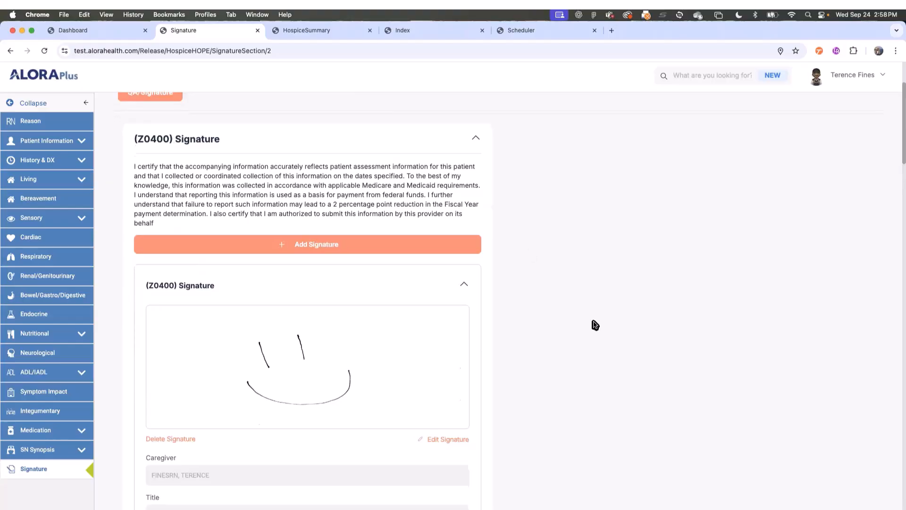
scroll(546, 352, "down", 2)
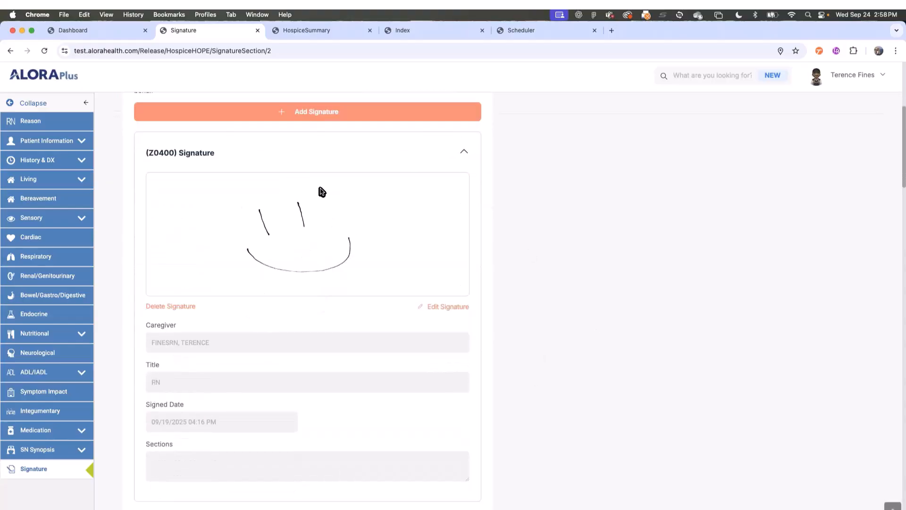
scroll(326, 293, "up", 4)
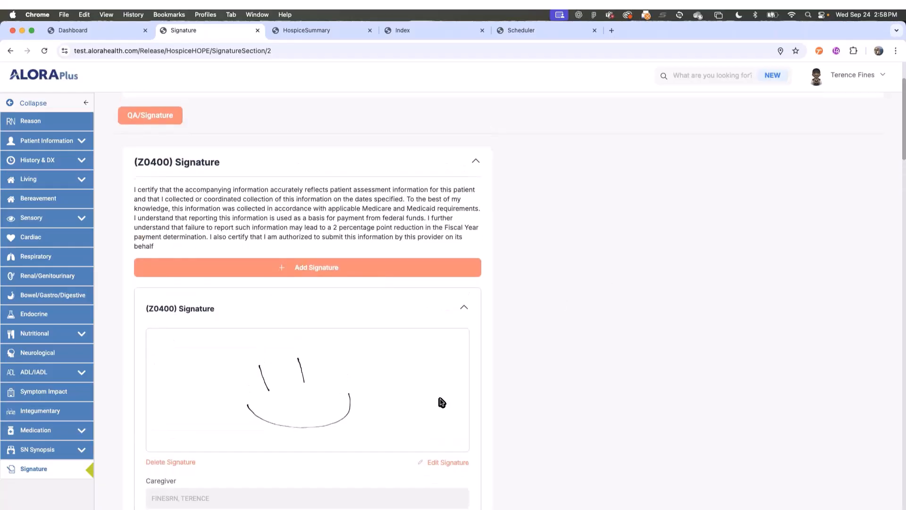
scroll(439, 402, "down", 4)
scroll(482, 406, "down", 1)
scroll(524, 411, "down", 4)
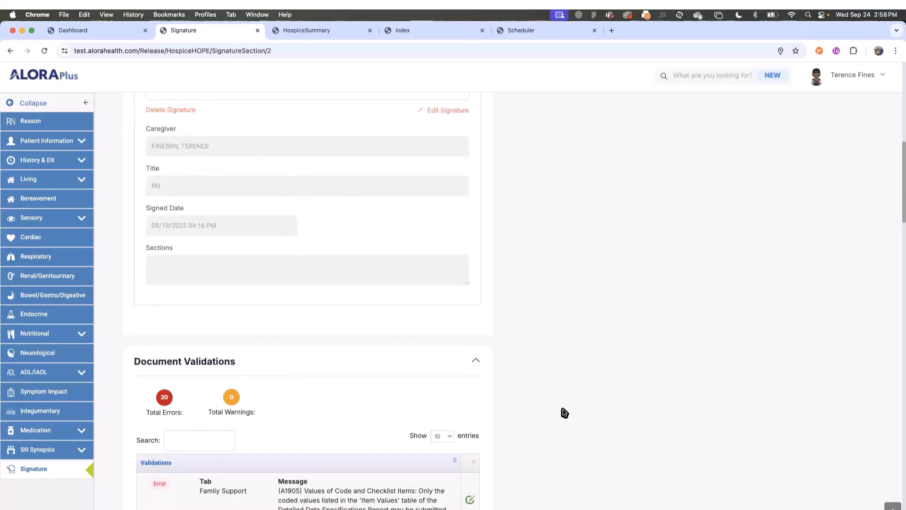
scroll(561, 418, "down", 15)
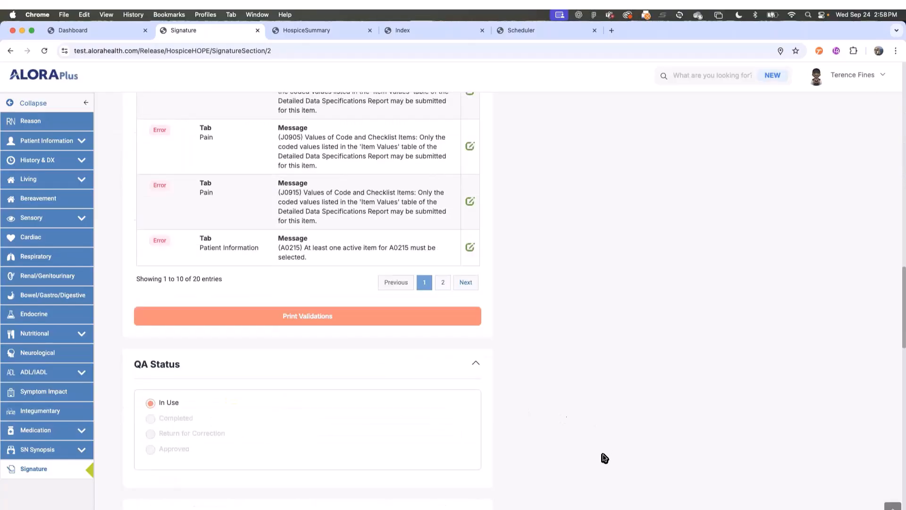
scroll(519, 456, "down", 10)
left_click(138, 453)
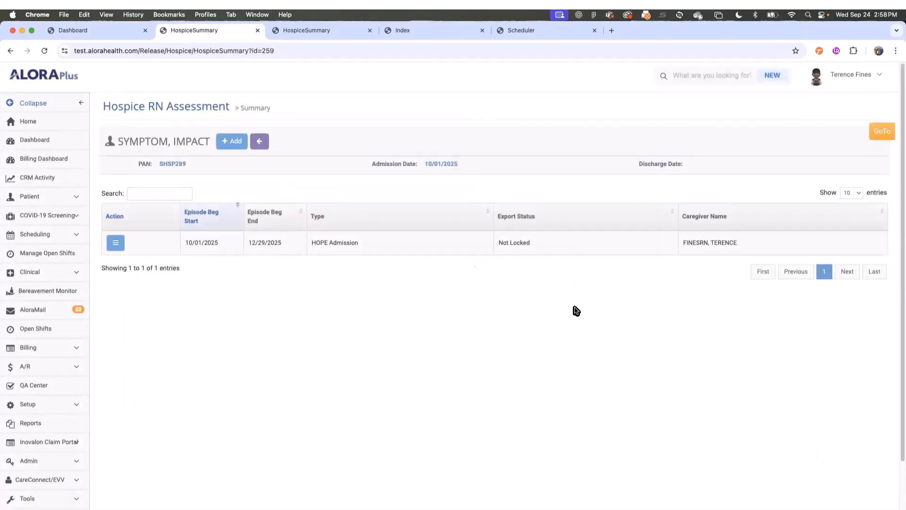
- In the Scheduler, check October 2025 visits: RN HUV 1 on 10/08 and RN HUV 2 on 10/20
left_click(527, 35)
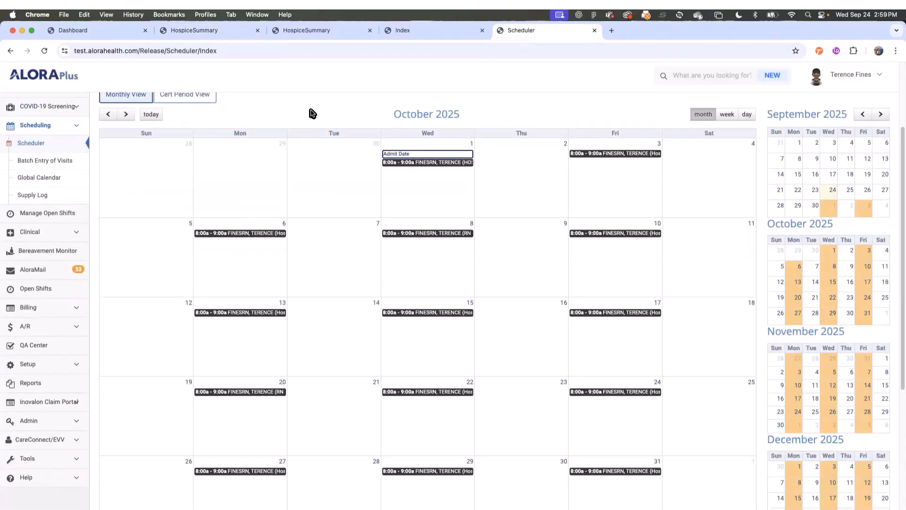
scroll(314, 118, "up", 3)
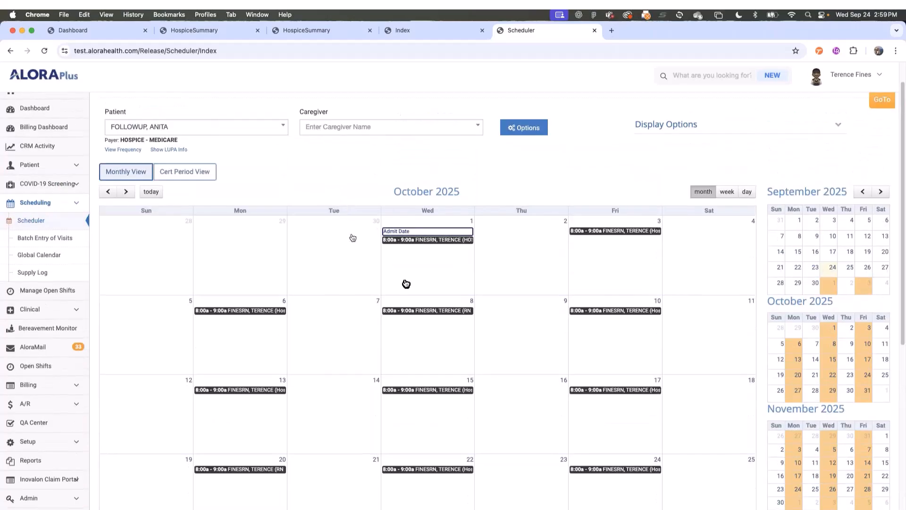
mouse_move(615, 237)
mouse_move(447, 311)
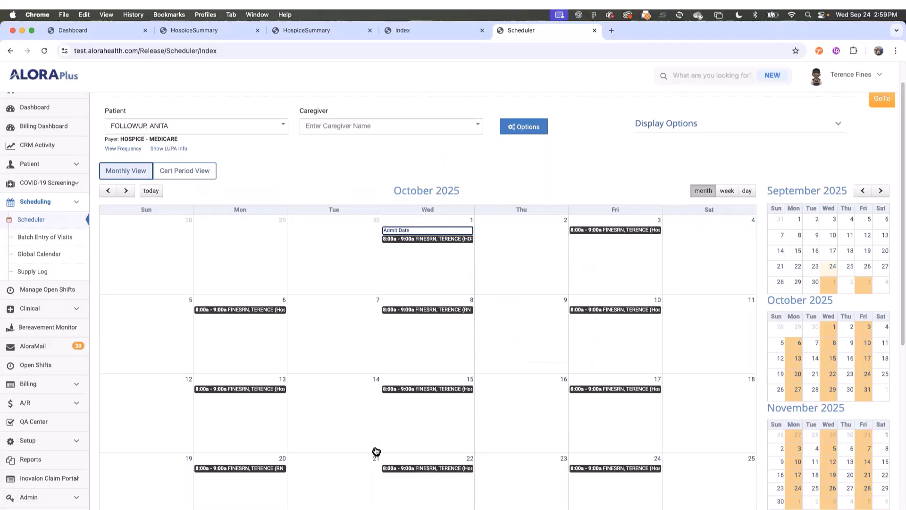
scroll(373, 452, "down", 1)
scroll(349, 429, "down", 5)
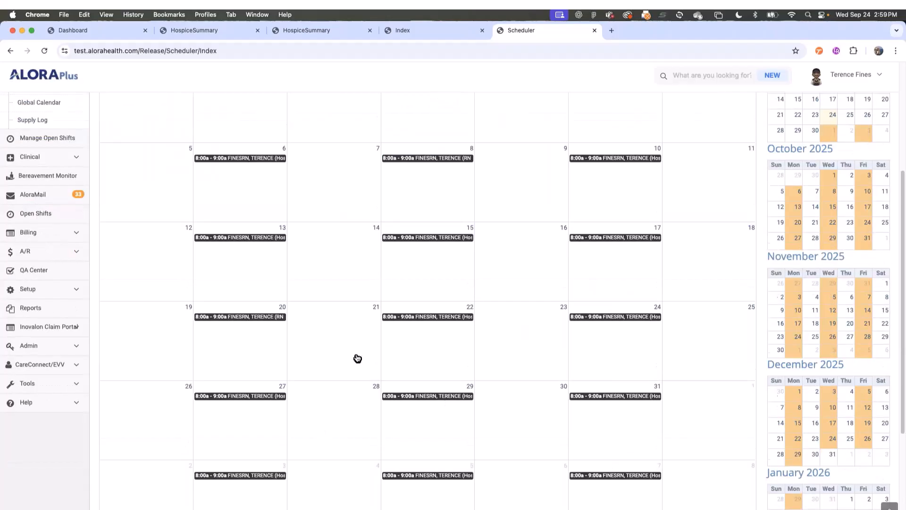
mouse_move(247, 319)
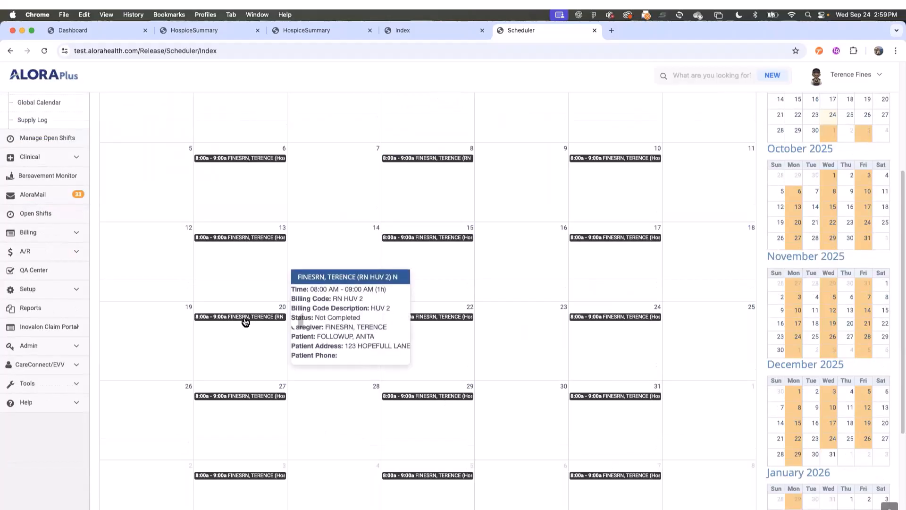